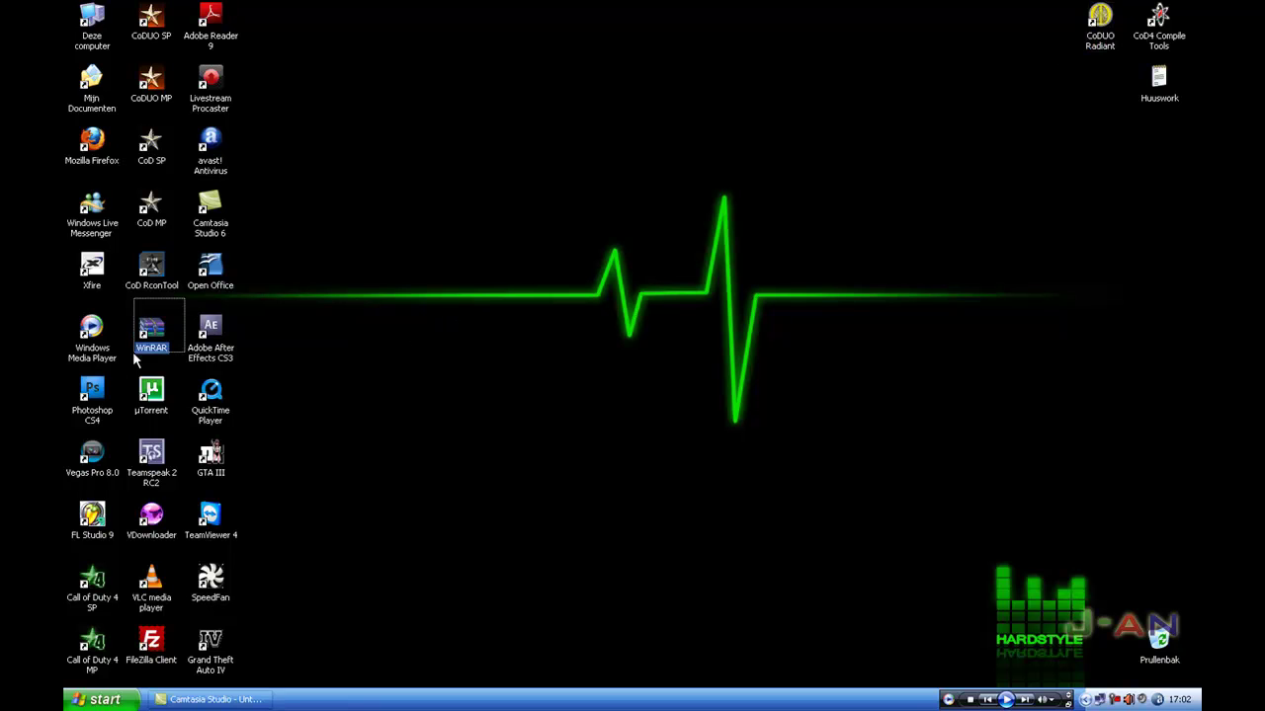
Launch PakScape from the CoD1 & UO folder in My Documents and close that folder's window
double_click(93, 103)
double_click(686, 260)
left_click(692, 362)
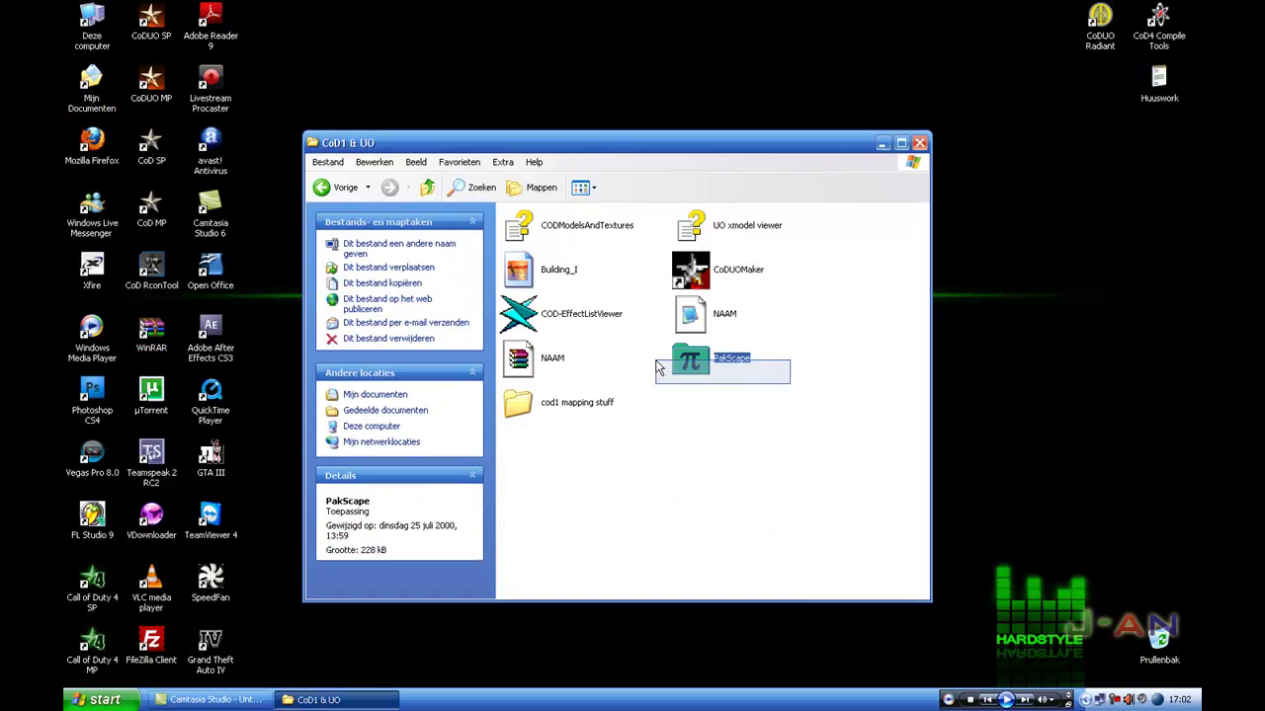
double_click(692, 362)
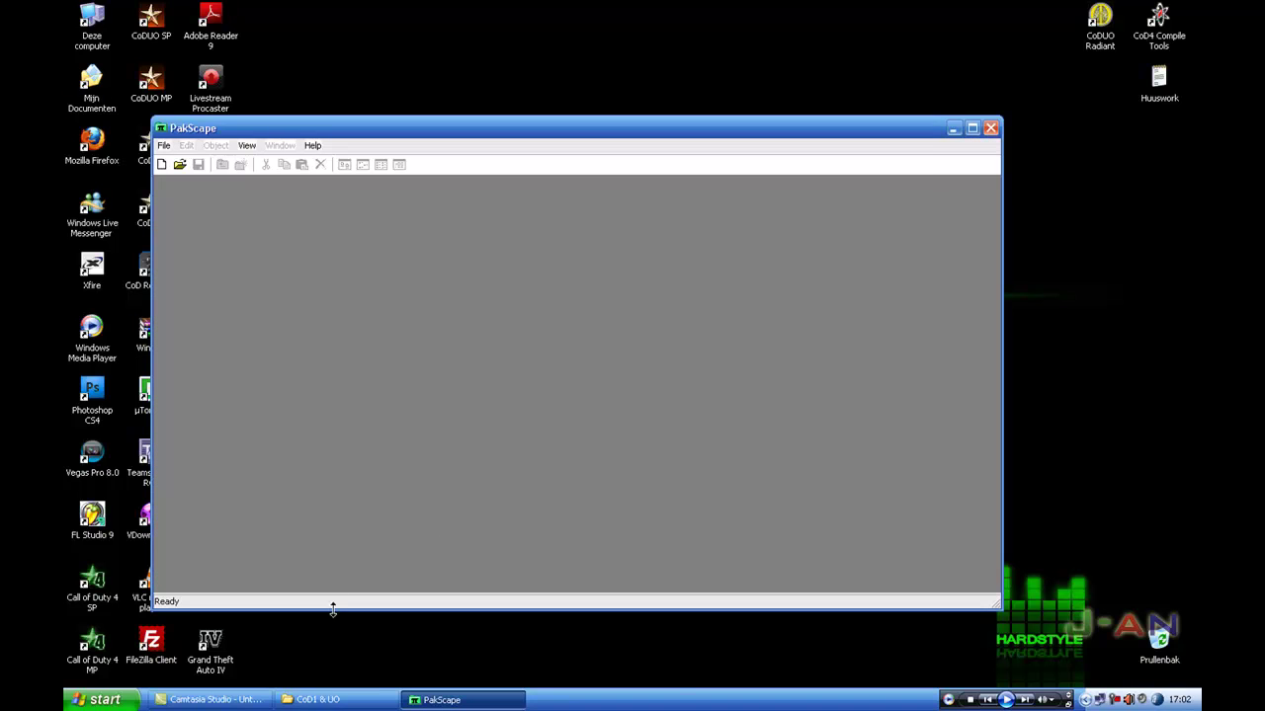
right_click(317, 700)
left_click(400, 680)
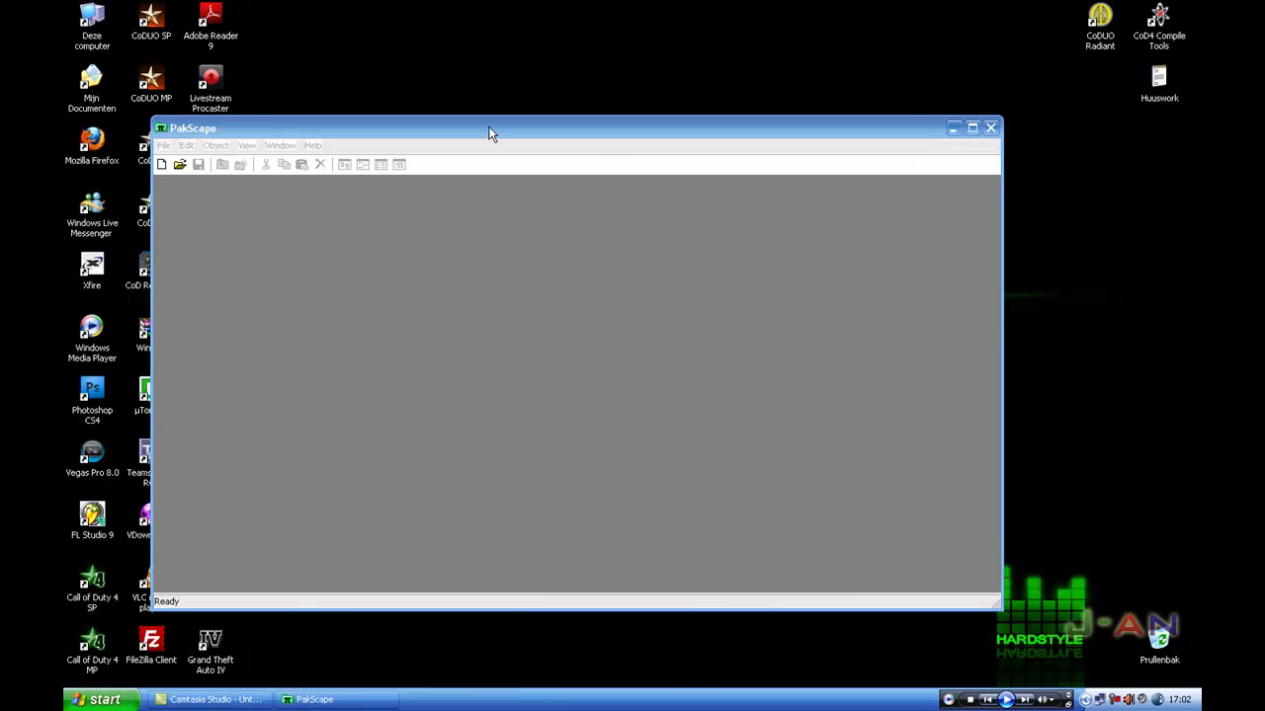
left_click_drag(491, 132, 531, 127)
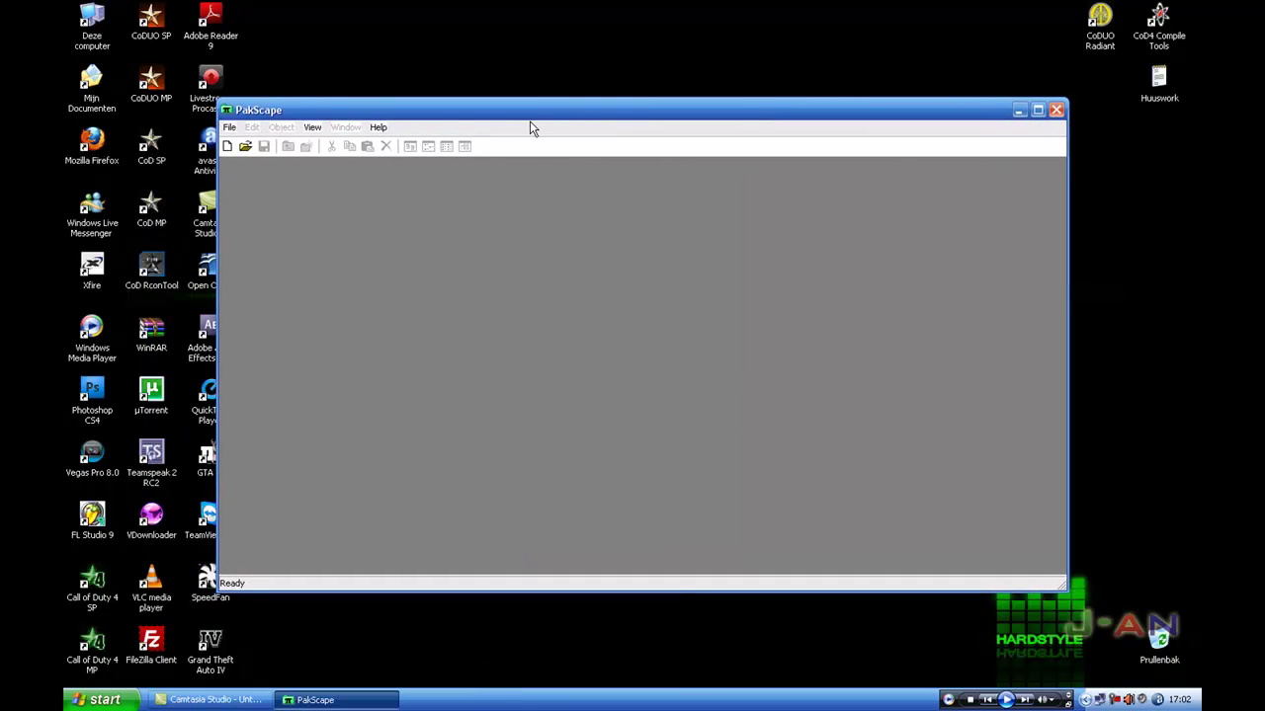
double_click(537, 116)
double_click(715, 12)
Create a new pak archive, add a root directory named maps, and open it
left_click(227, 147)
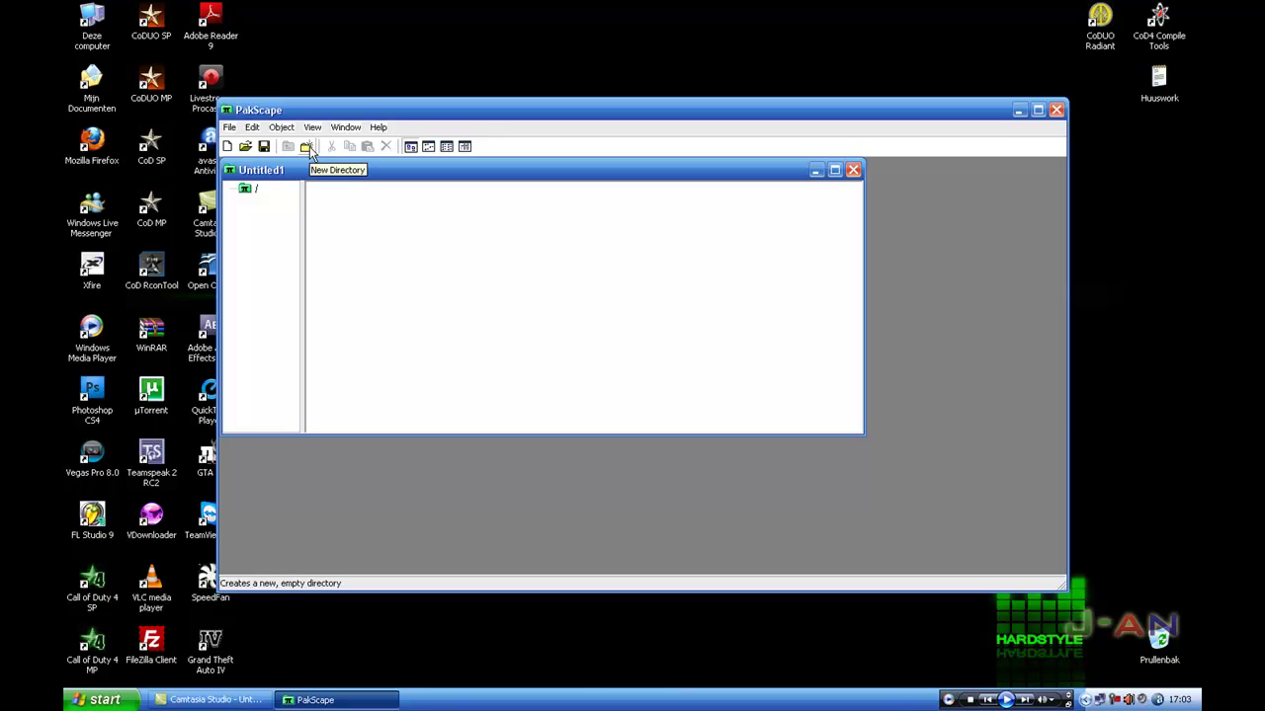
left_click(308, 147)
type("maps")
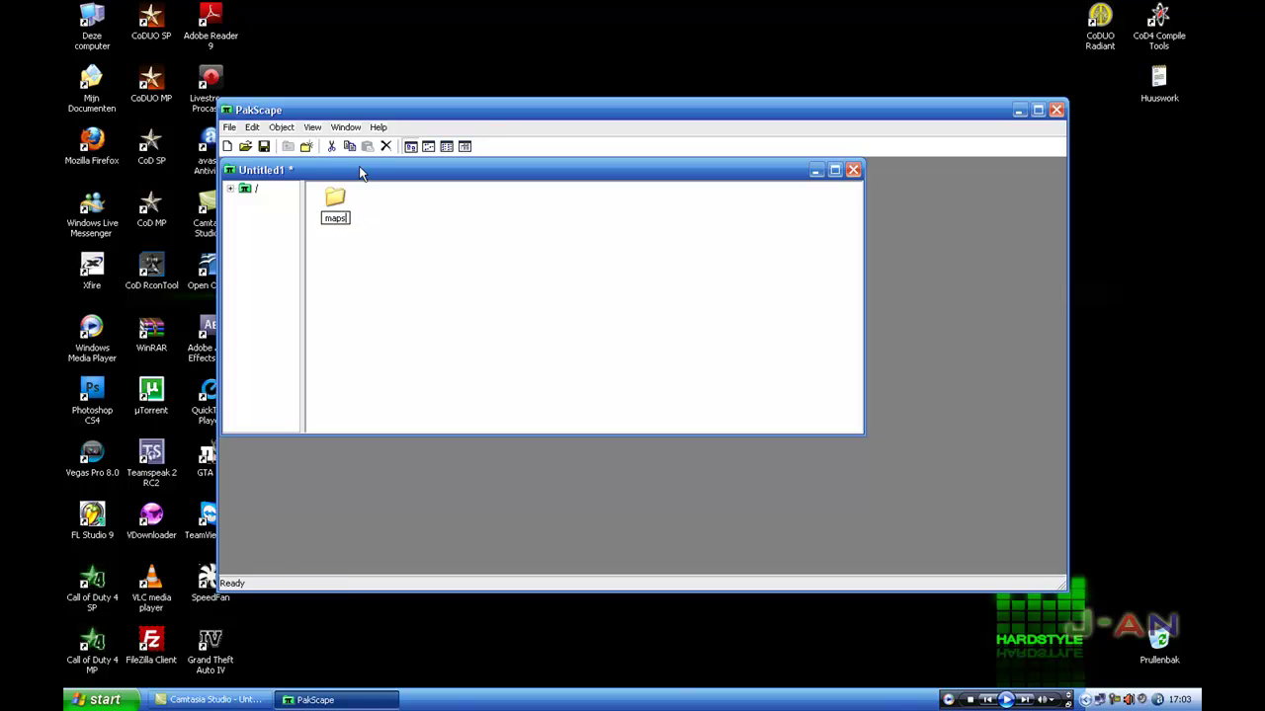
key("Return")
key("Return")
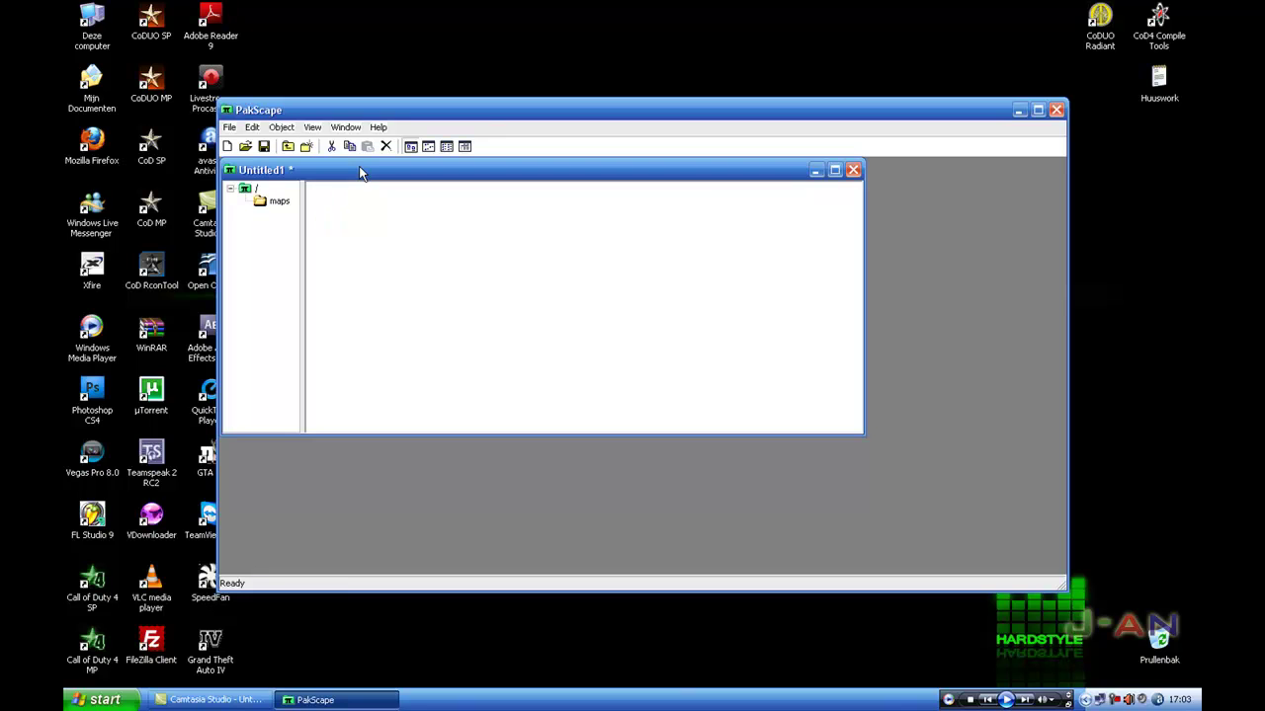
Create a directory named mp inside the maps directory
left_click(307, 147)
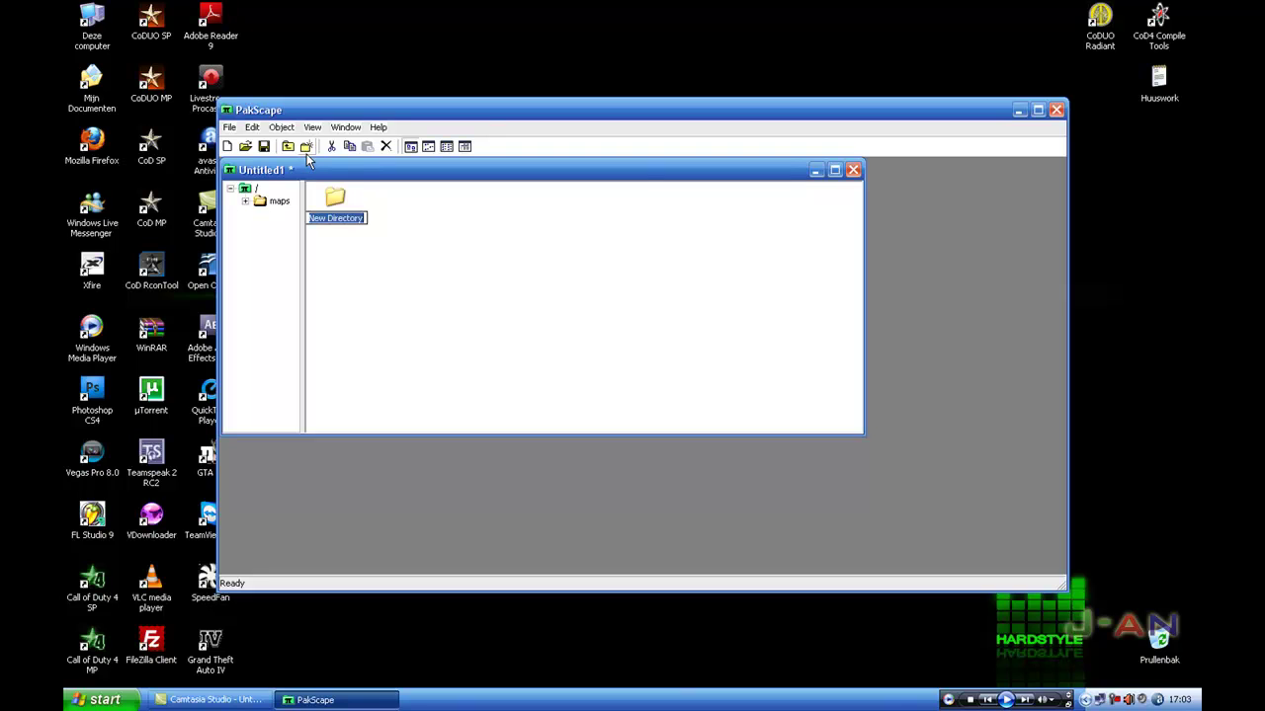
type("mp")
left_click(395, 300)
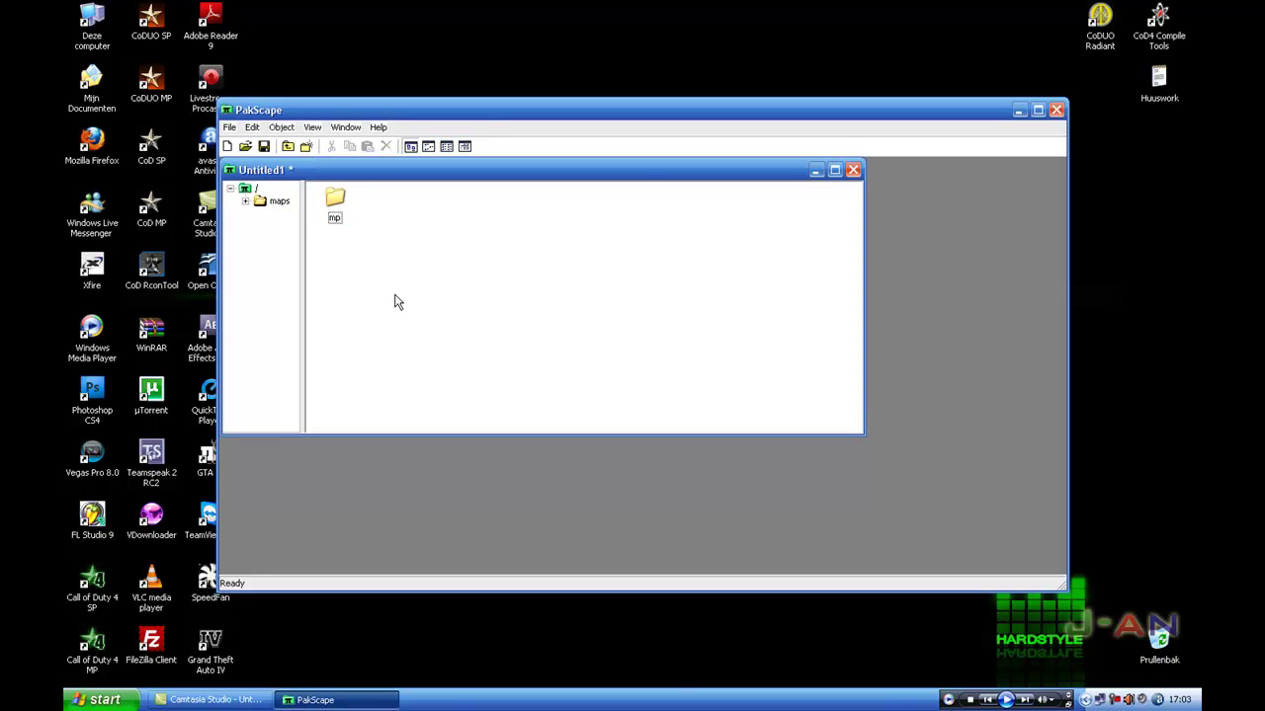
Add two more directories named mp and levelshots at the archive's root
left_click(256, 190)
left_click(307, 147)
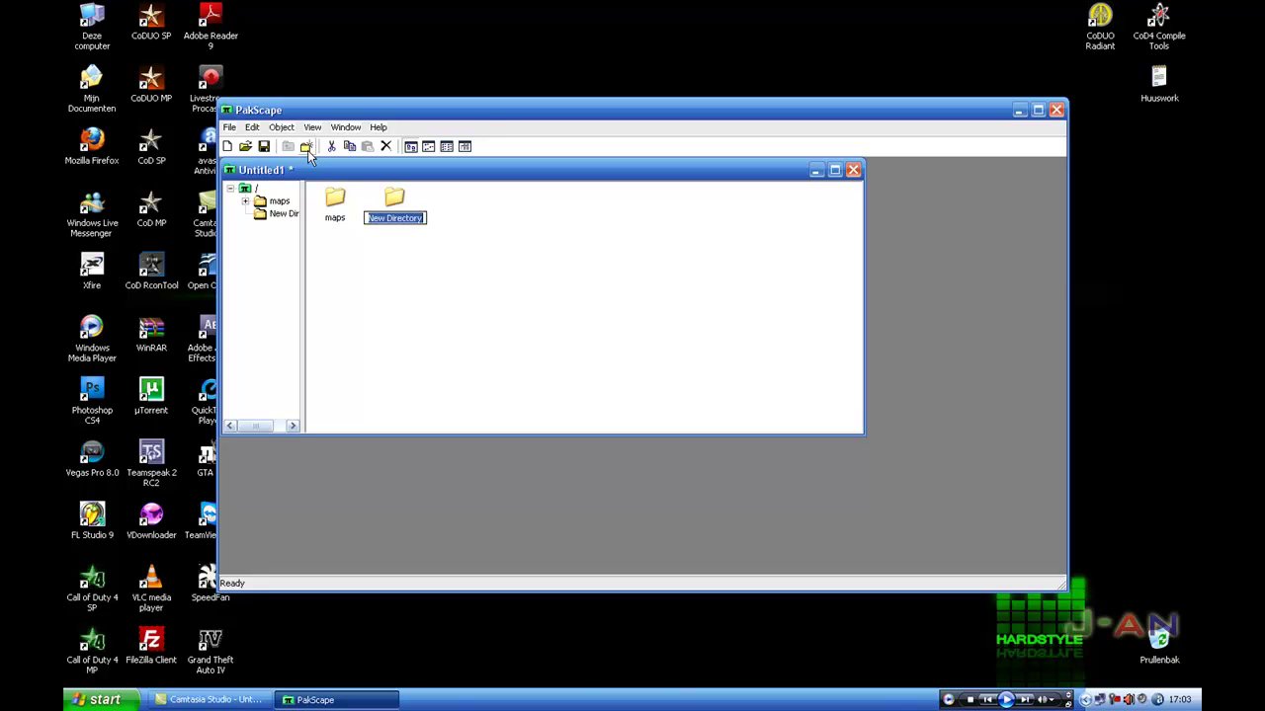
type("mp")
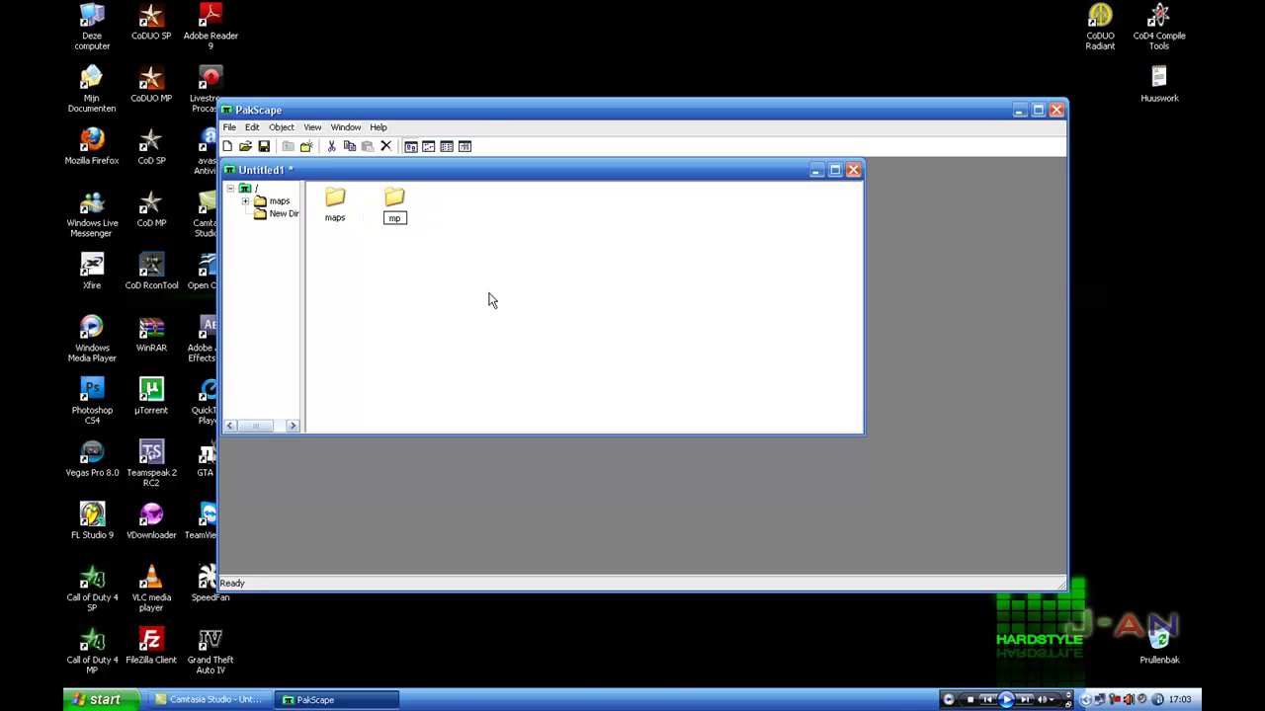
key("Return")
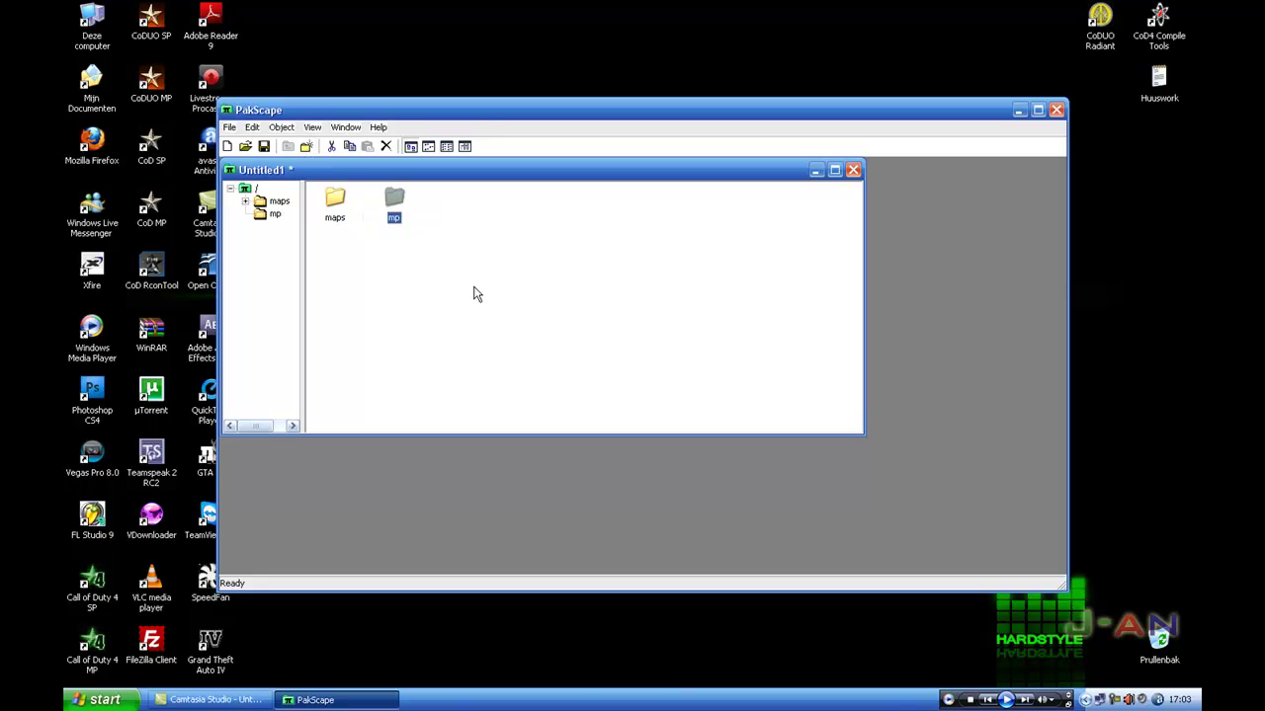
left_click(306, 148)
type("levelshots")
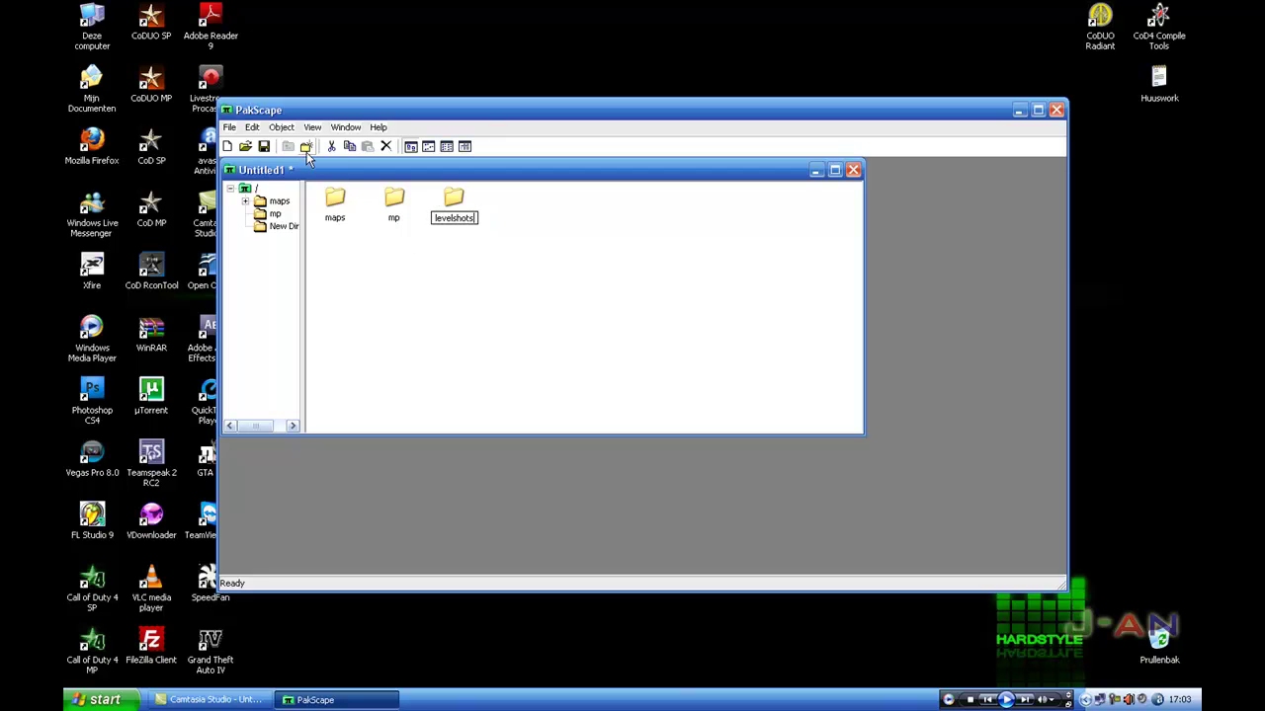
key("Return")
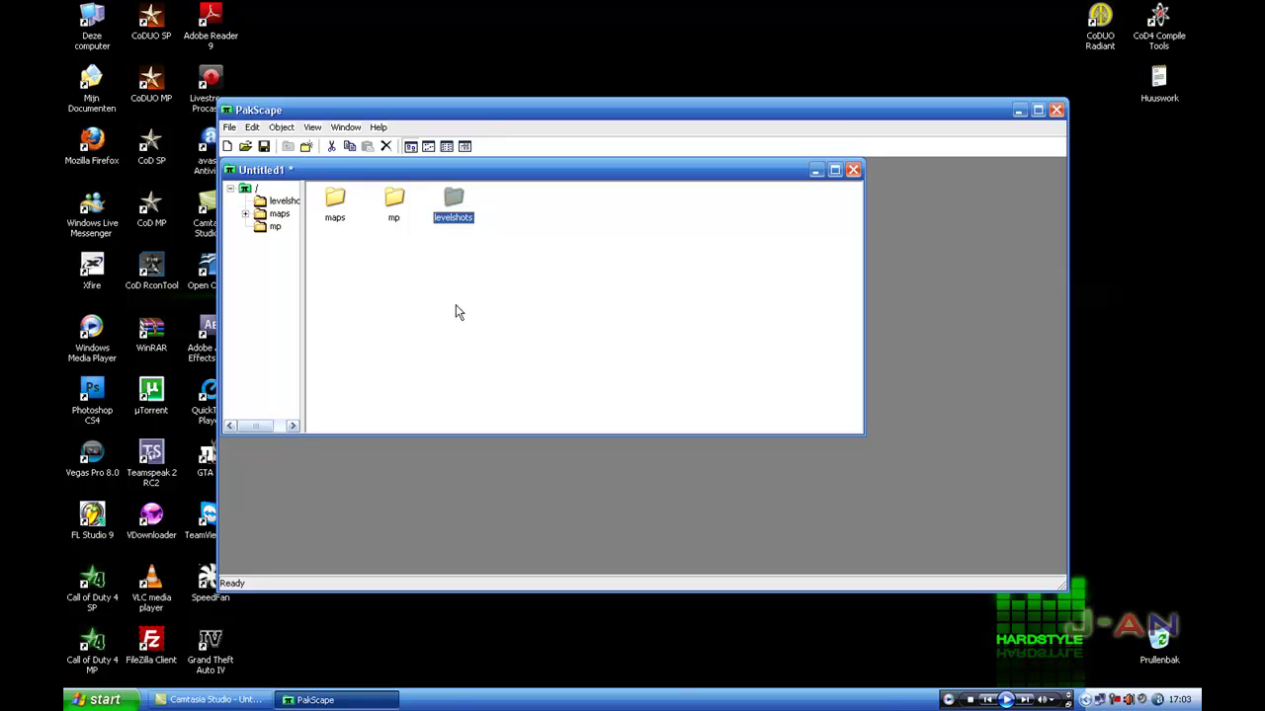
Open the mp directory inside maps in the new archive
double_click(336, 203)
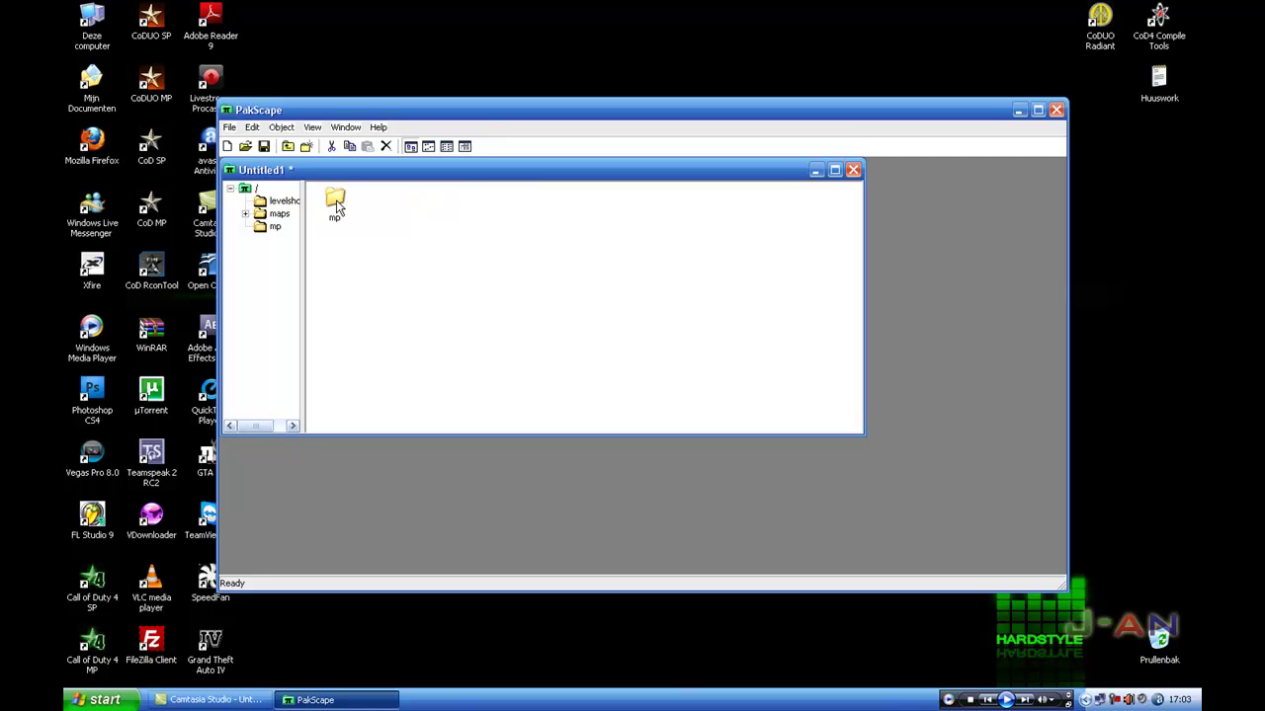
double_click(336, 202)
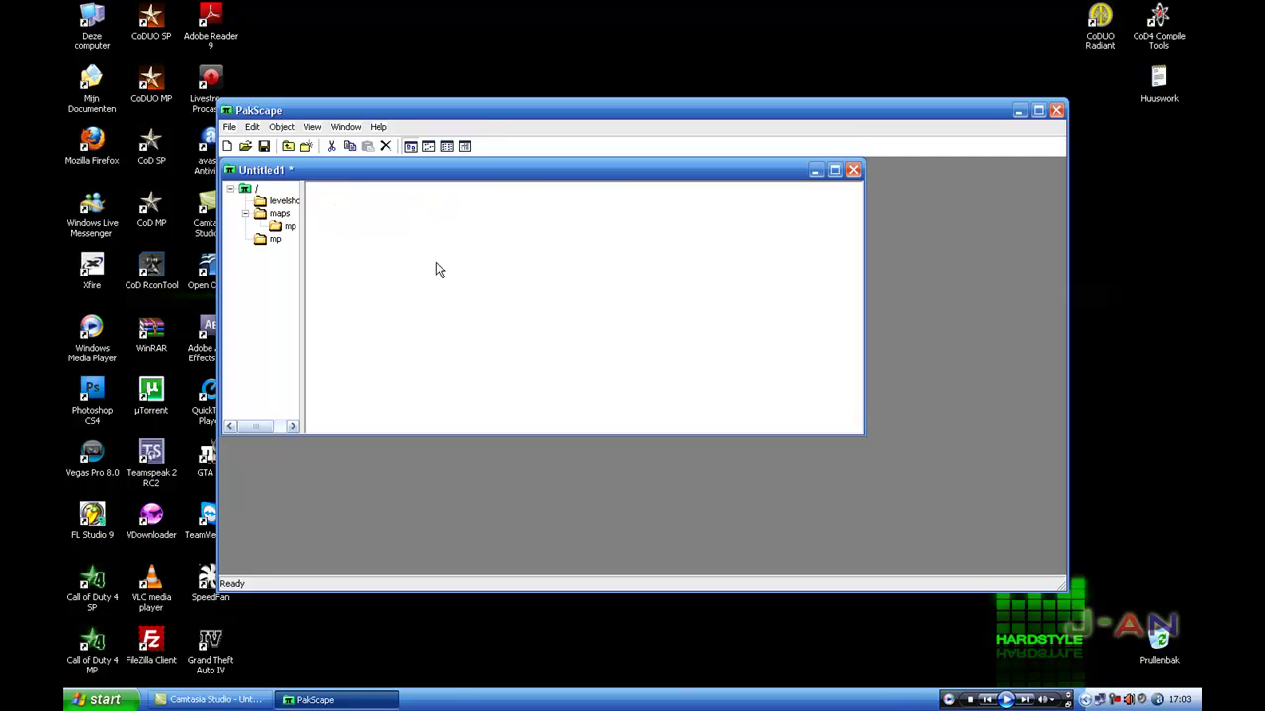
left_click_drag(479, 308, 312, 194)
In Windows Explorer, open Program Files\Call of Duty\uo\maps\mp on drive C and move its window clear of the archive's file area
left_click(93, 39)
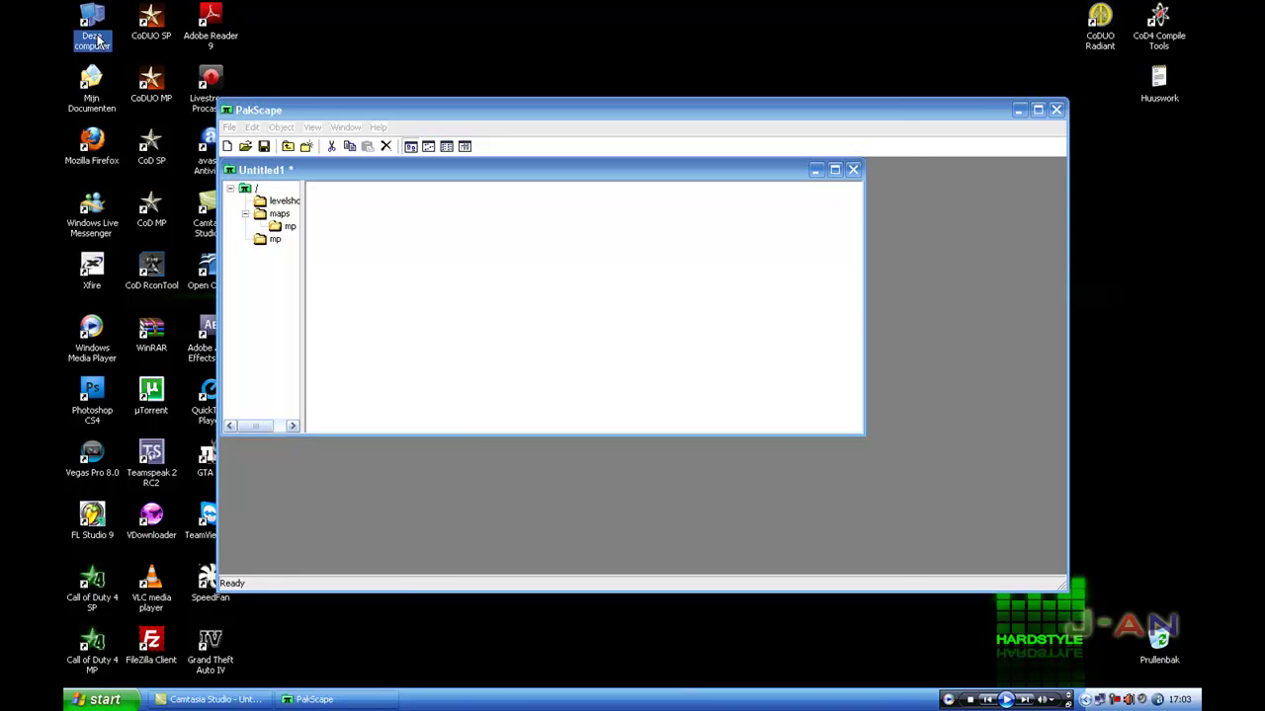
double_click(94, 40)
double_click(494, 294)
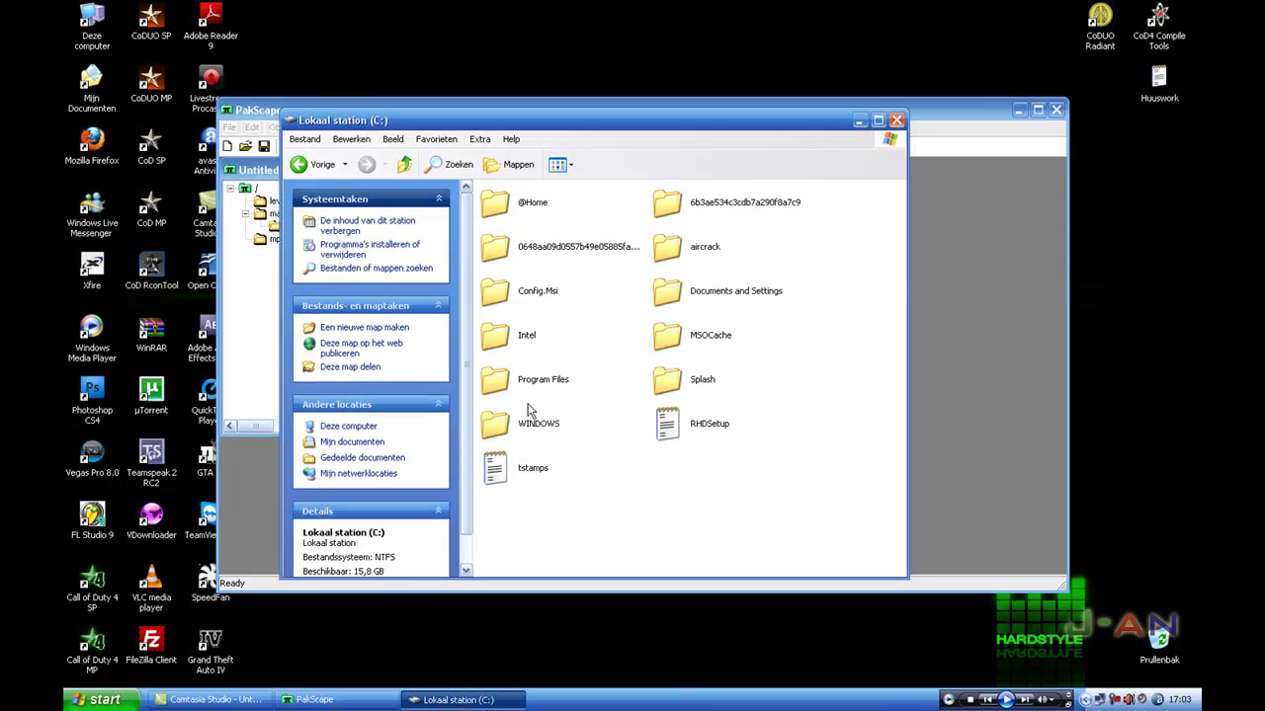
double_click(533, 382)
left_click(514, 334)
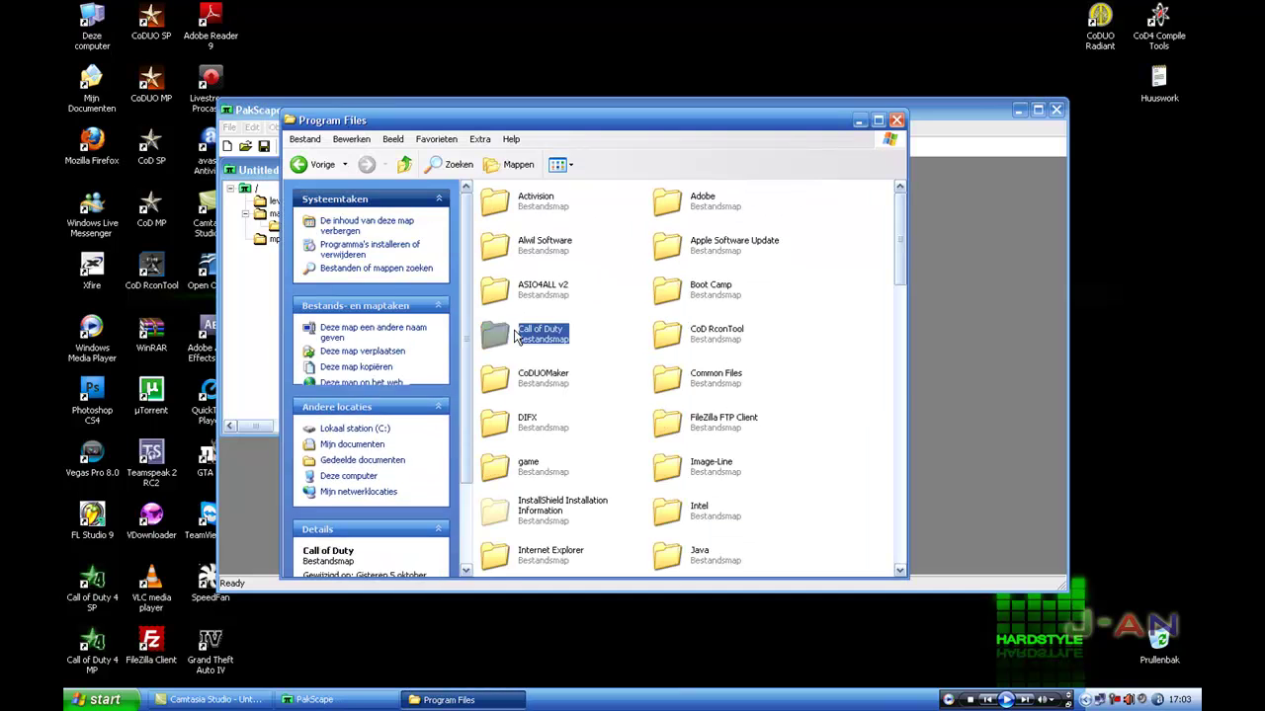
double_click(513, 334)
double_click(682, 381)
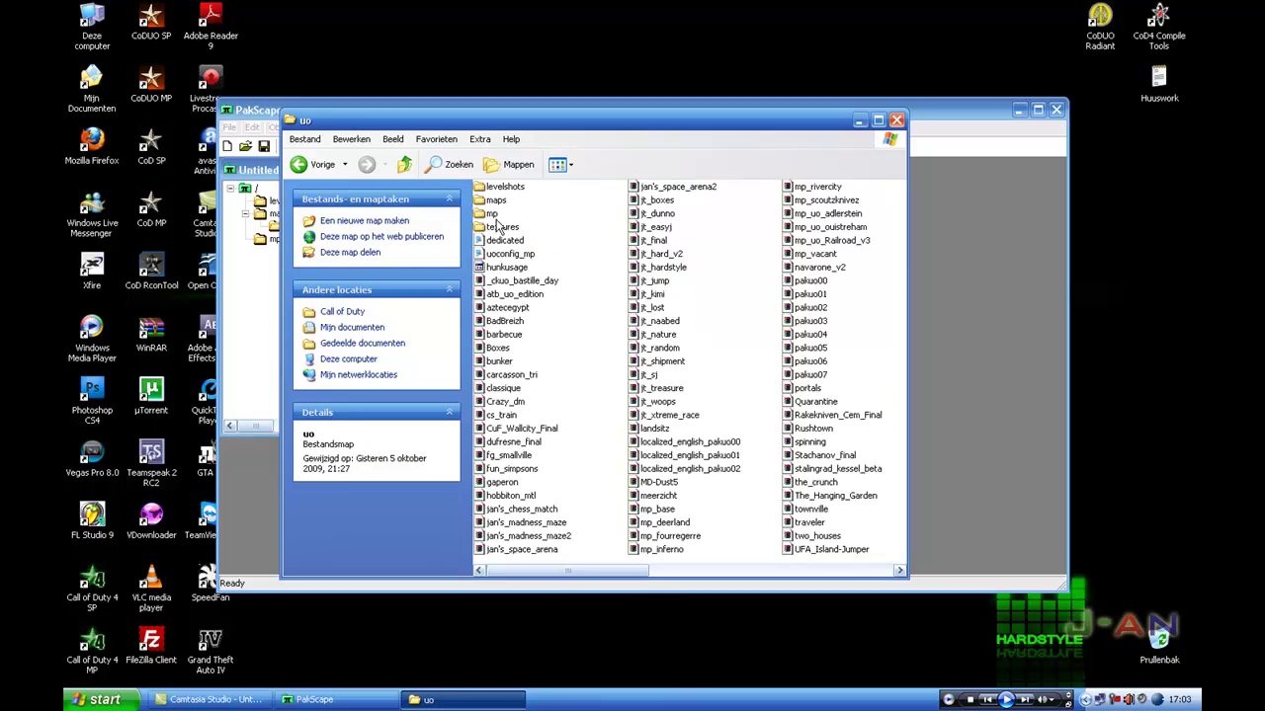
double_click(497, 215)
scroll(682, 375, "down", 5)
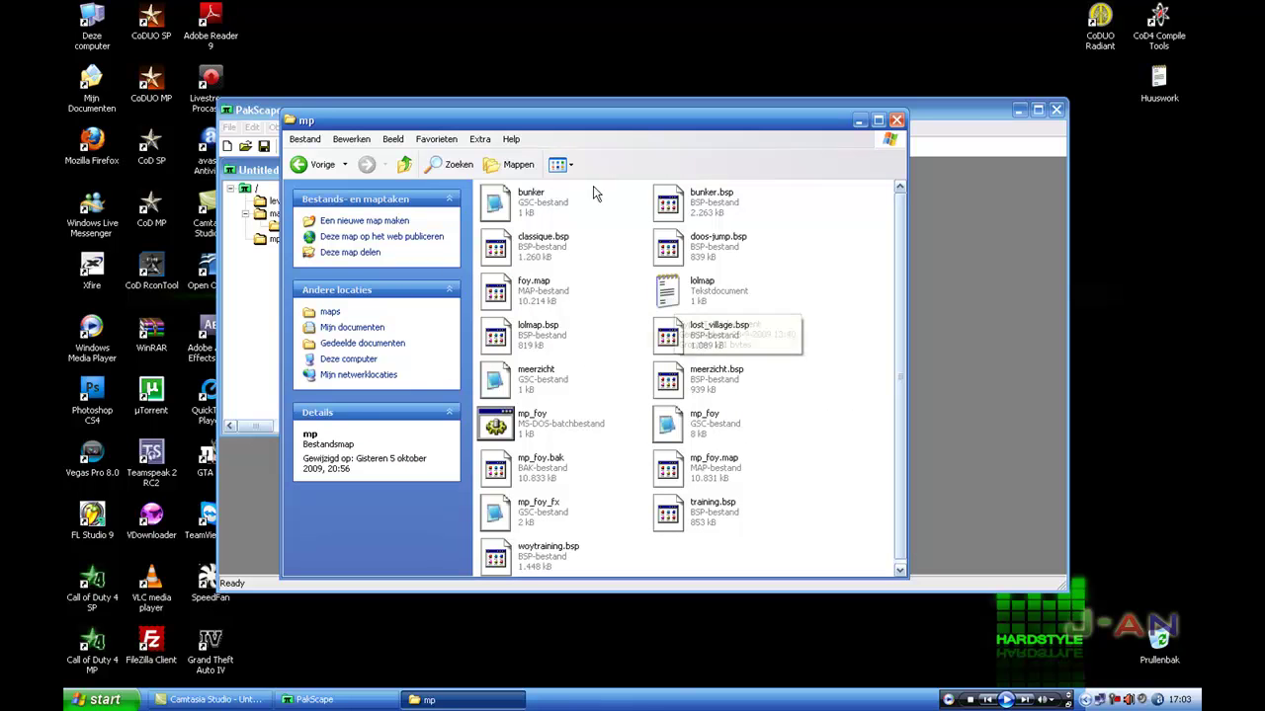
left_click_drag(564, 121, 782, 124)
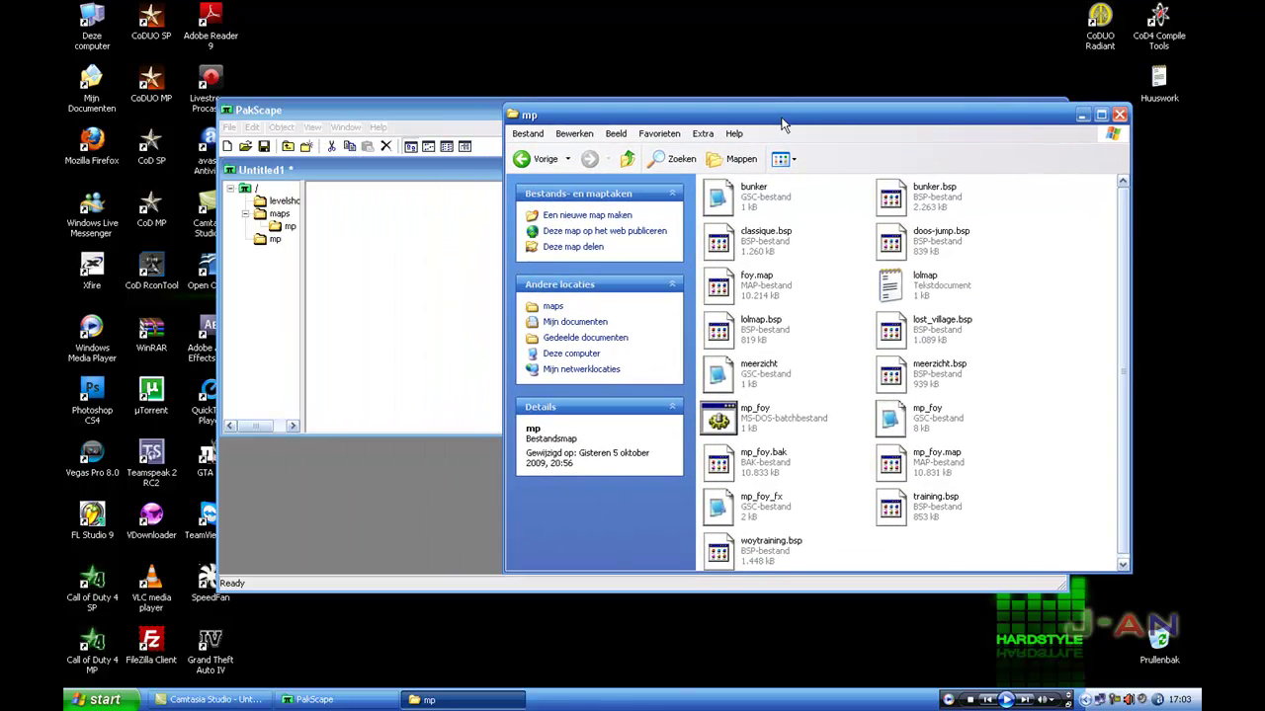
left_click_drag(830, 183, 785, 213)
left_click(830, 180)
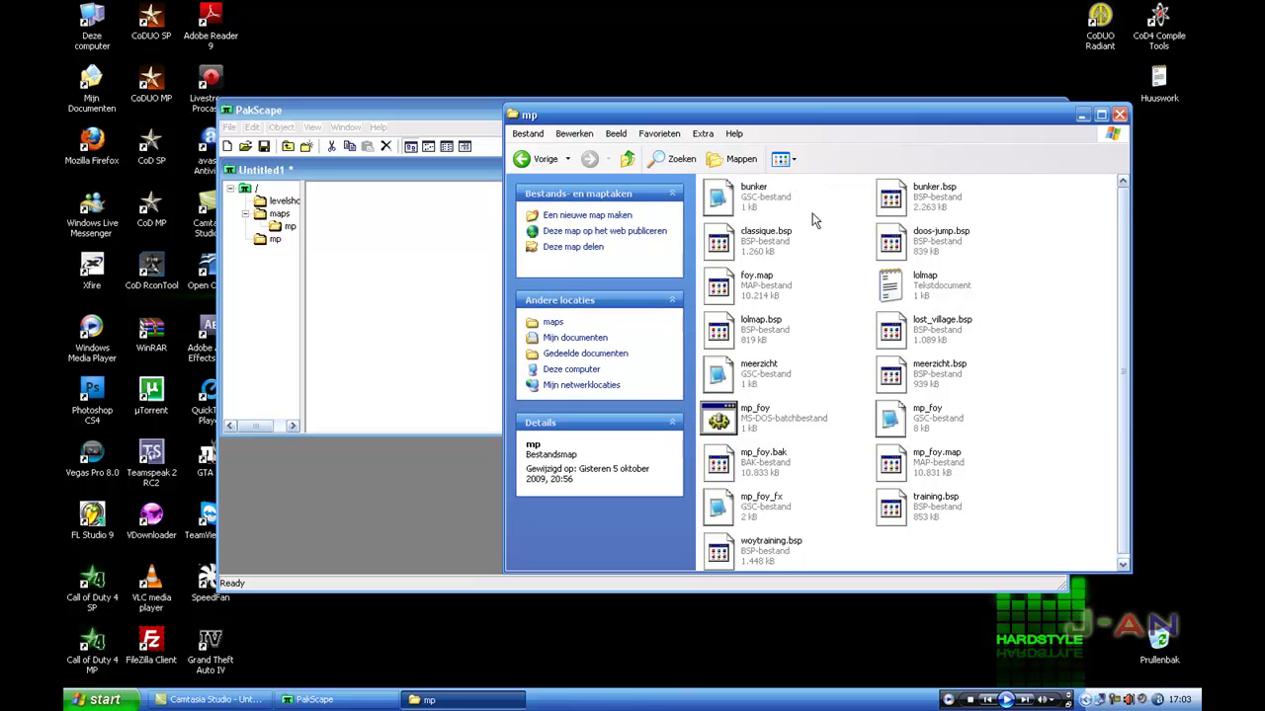
Examine the fog, ambient sound, load call, team and layout image lines of the bunker GSC script in Notepad, and close it
double_click(743, 209)
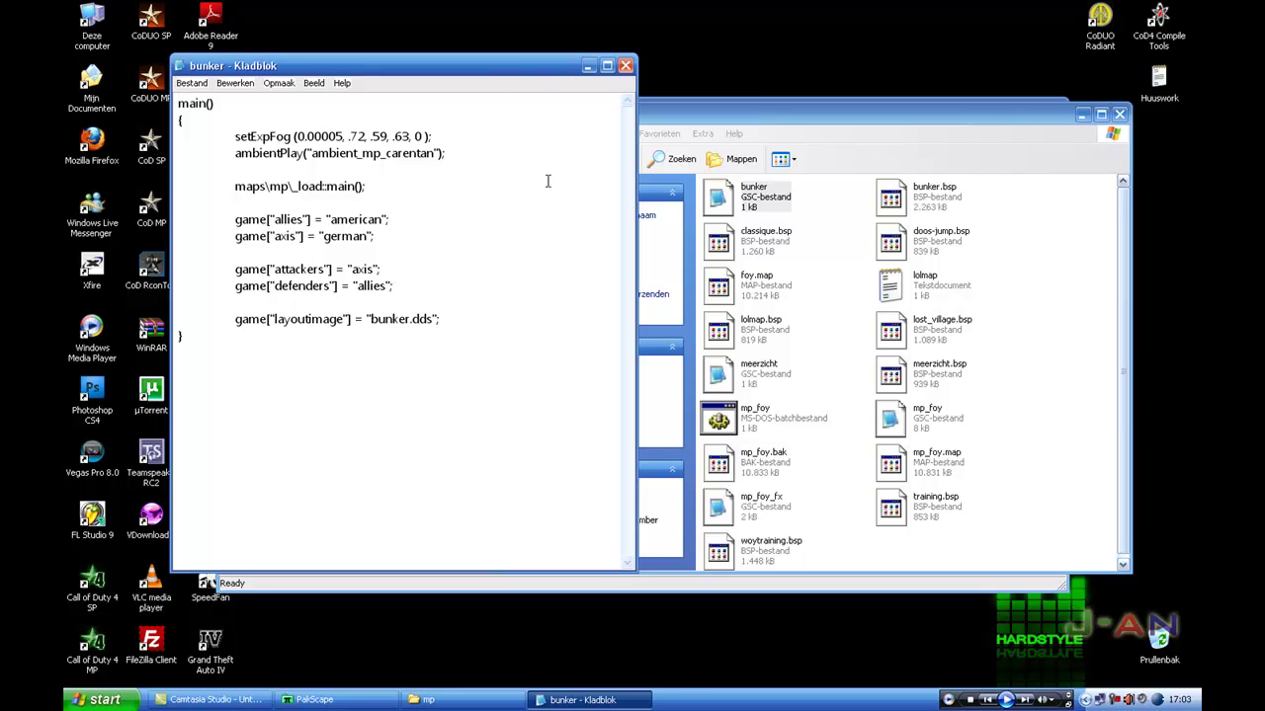
left_click_drag(233, 137, 445, 153)
left_click_drag(253, 186, 323, 186)
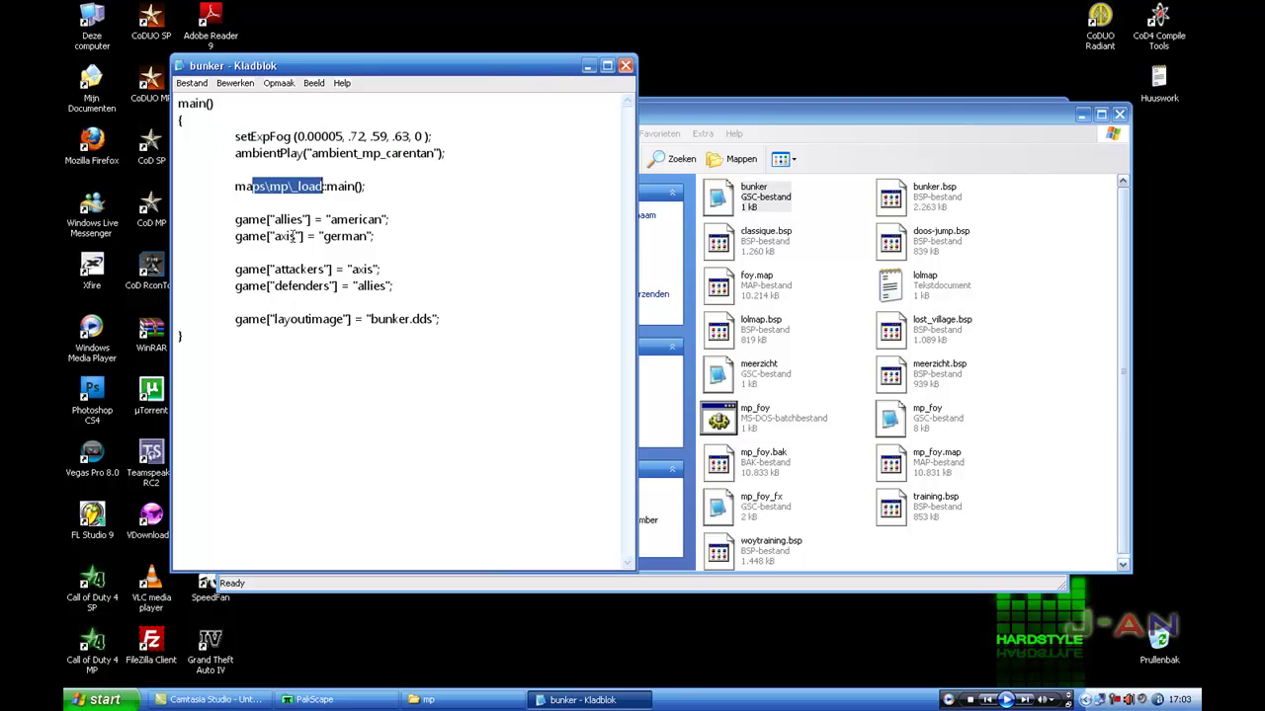
double_click(254, 220)
left_click(251, 237)
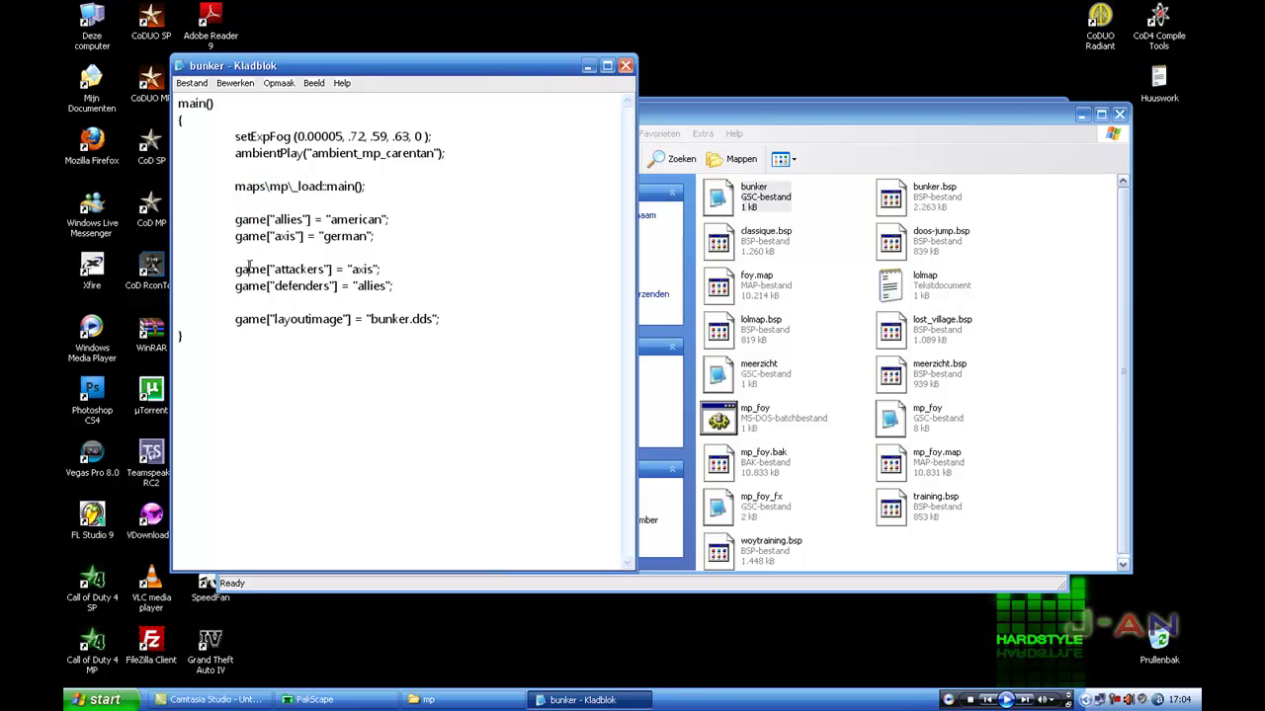
mouse_move(248, 269)
left_mouse_down()
mouse_move(267, 269)
mouse_move(265, 286)
left_mouse_up()
left_click(243, 332)
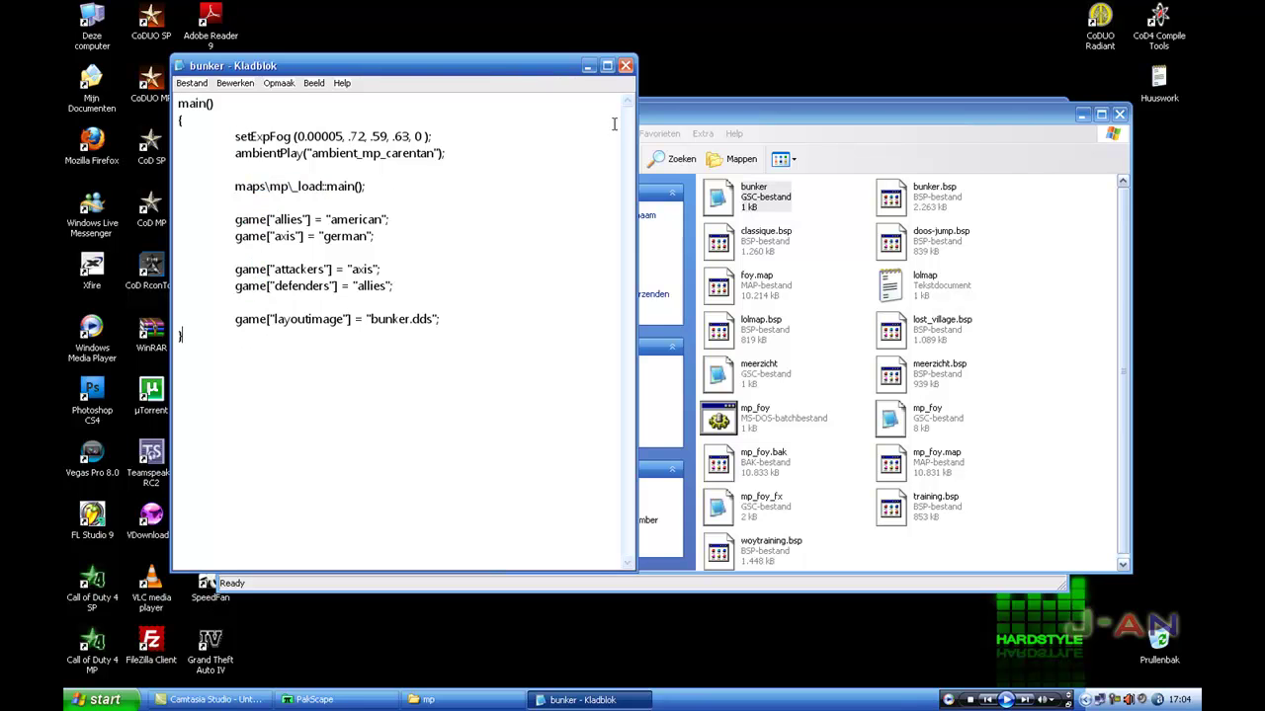
left_click(626, 66)
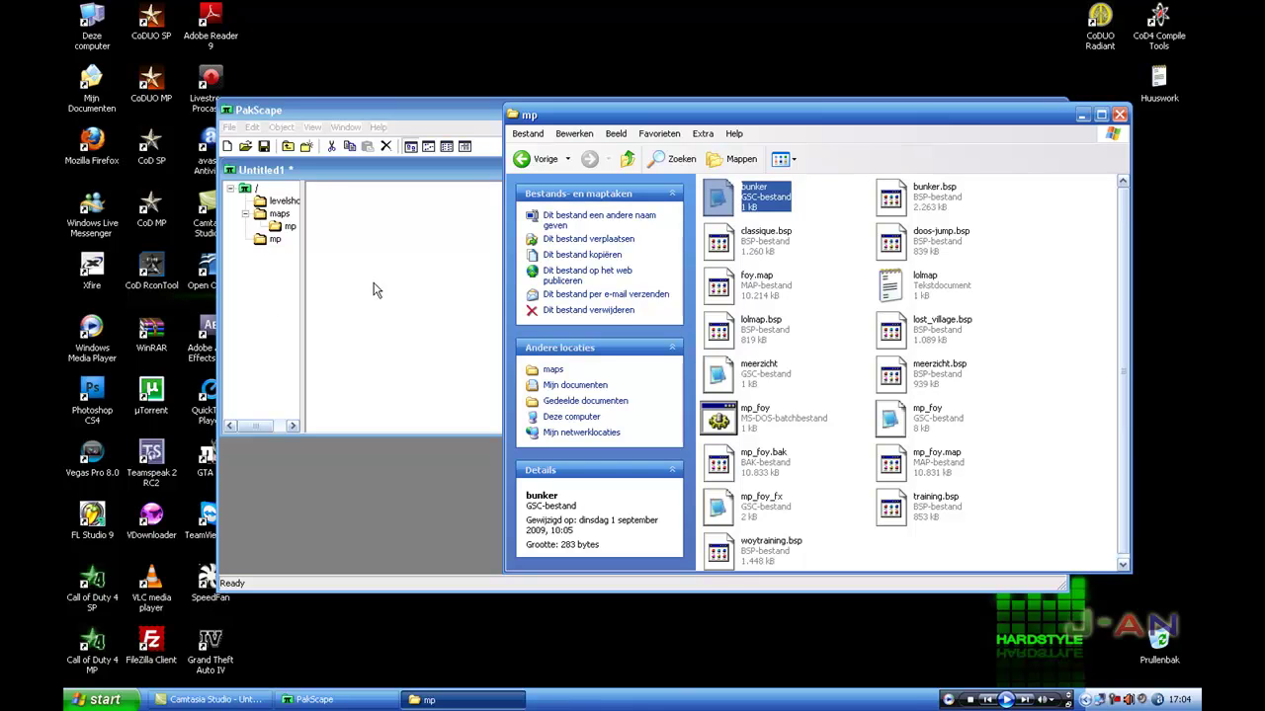
Add the bunker.gsc and bunker.bsp files from the game's mp folder to the archive's maps/mp directory
left_click_drag(738, 200, 450, 259)
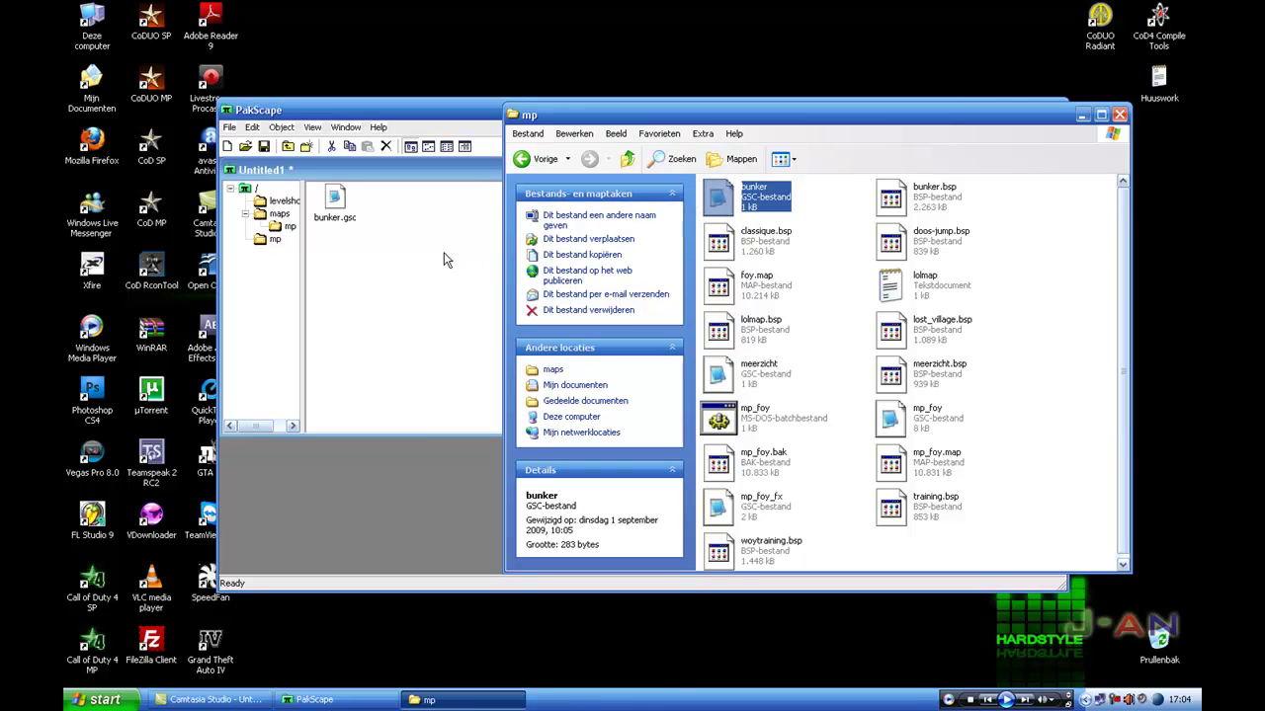
left_click(444, 260)
left_click(1082, 225)
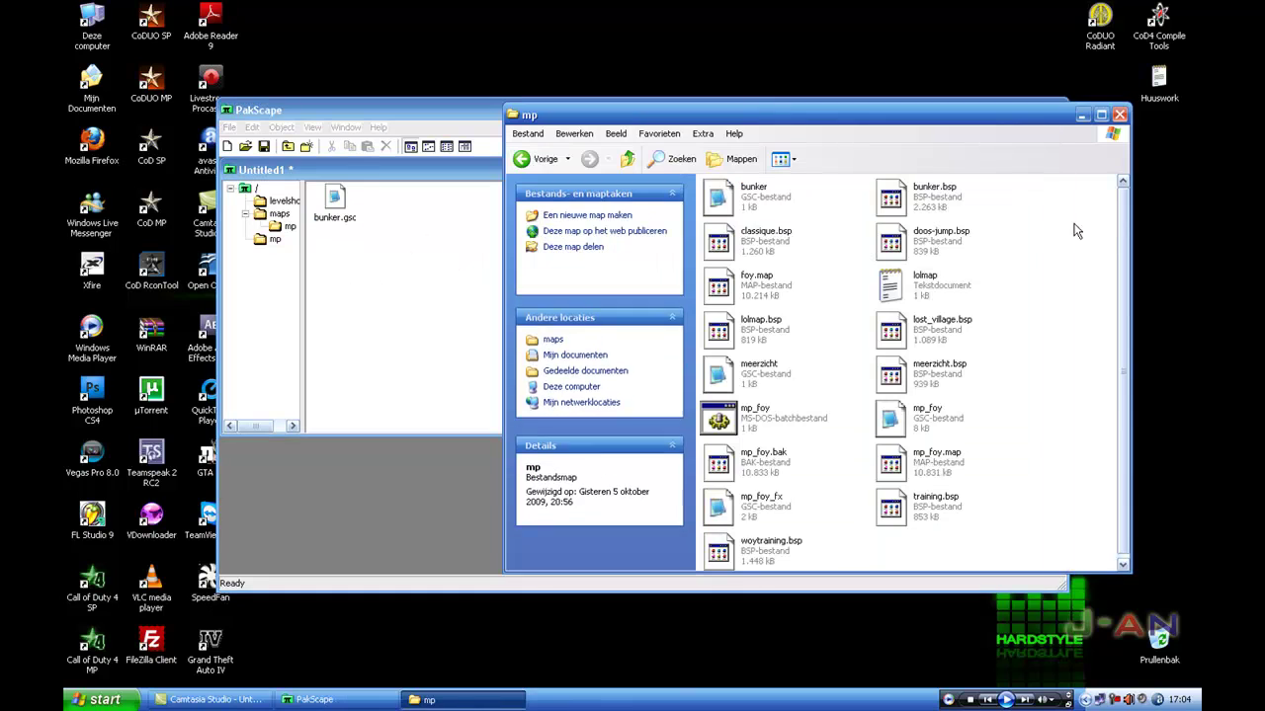
left_click(776, 205)
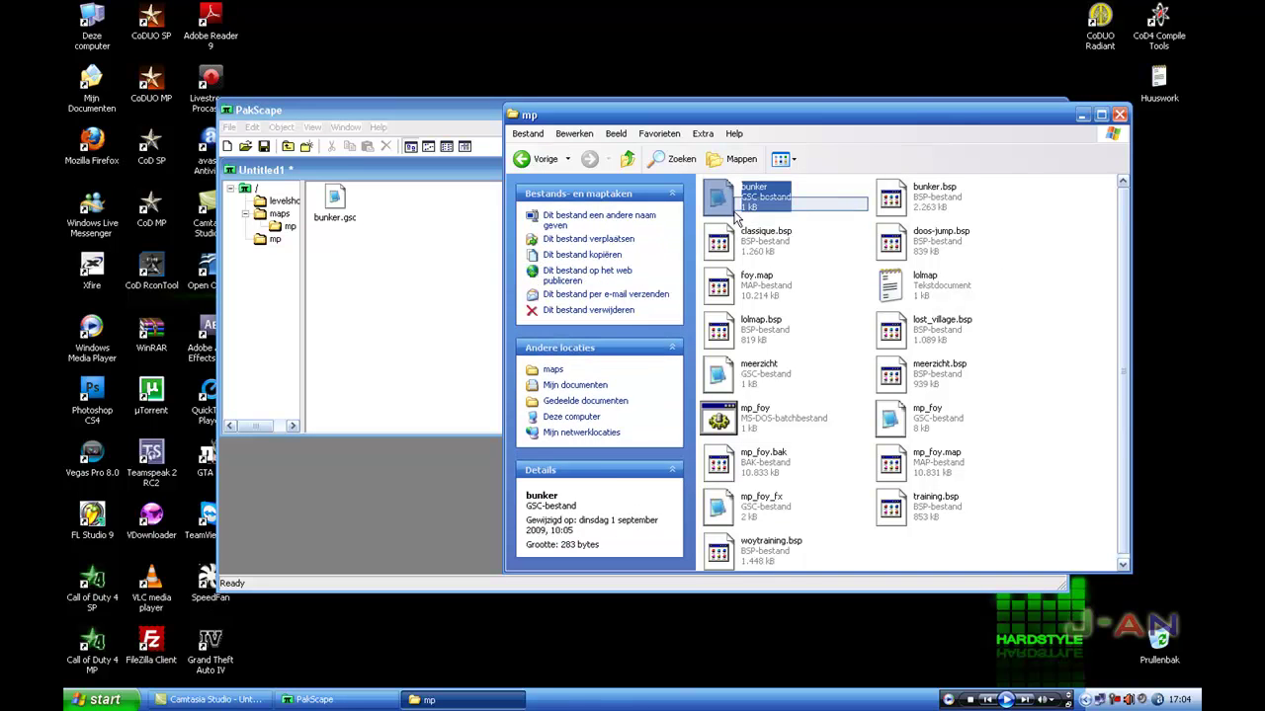
left_click(1059, 198)
left_click(1058, 198, "ctrl")
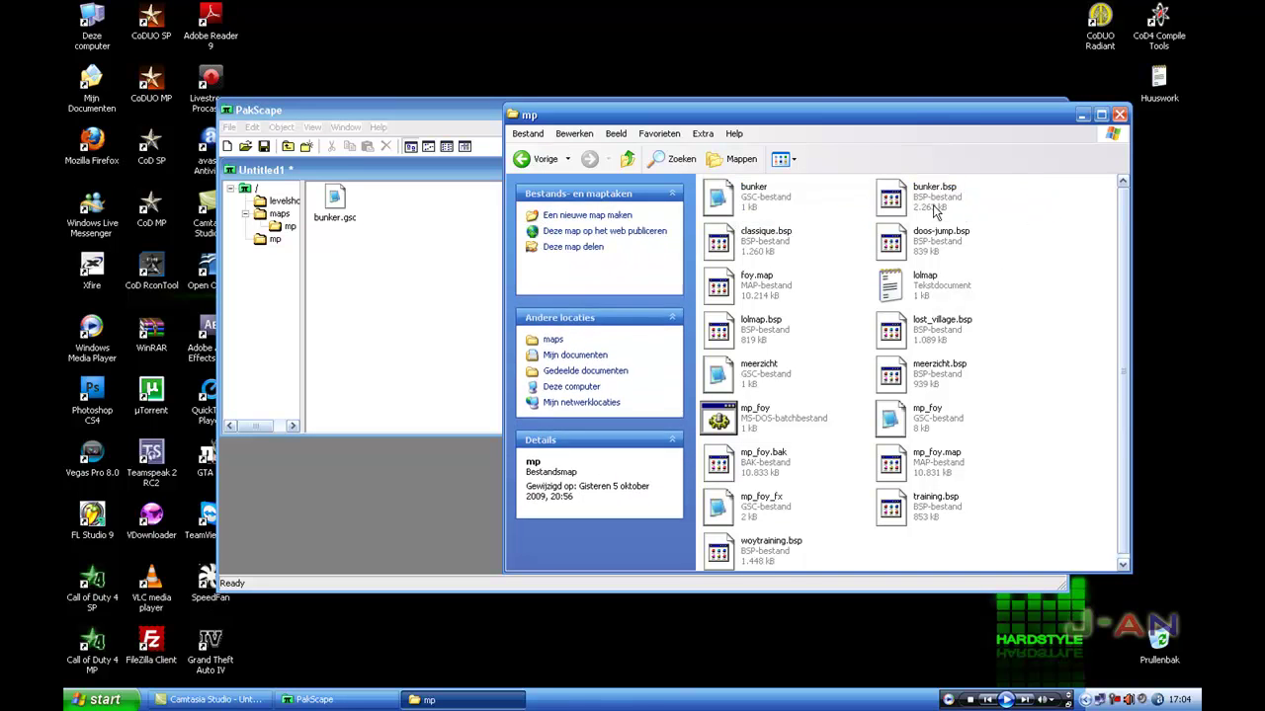
left_click_drag(932, 213, 368, 303)
left_click(377, 299)
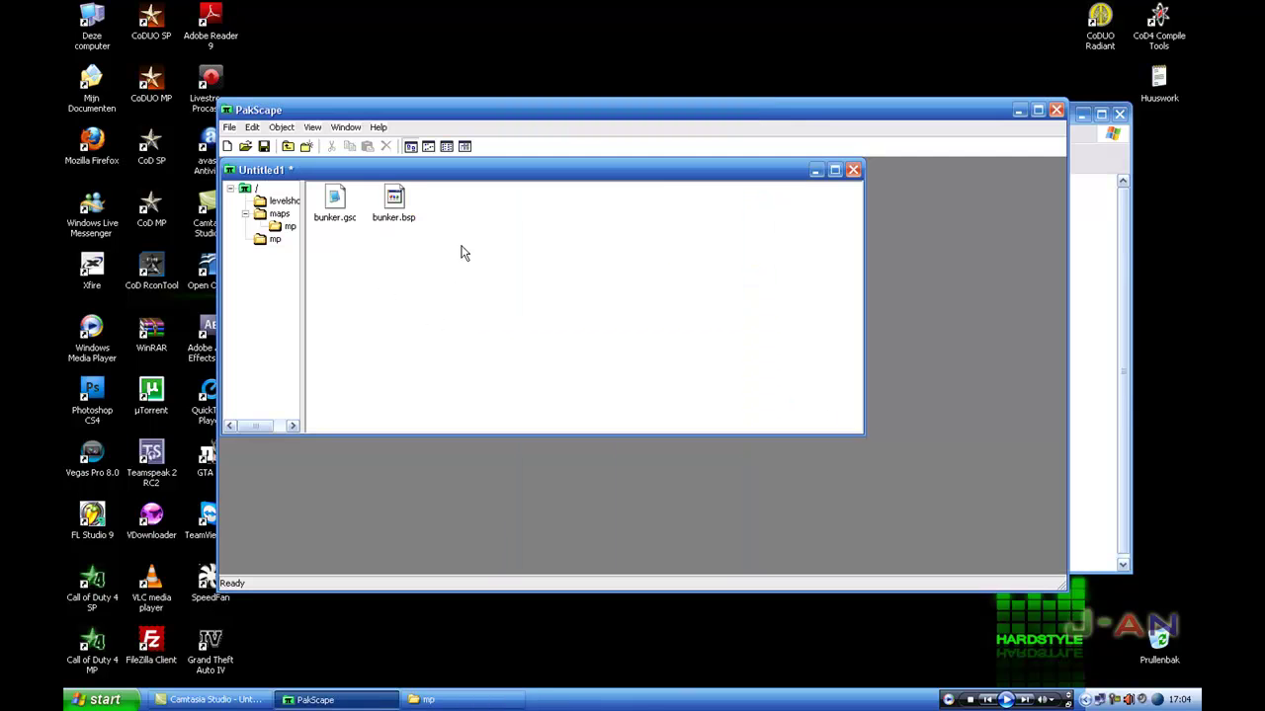
Return to the archive's root and open its top-level mp directory
left_click(246, 213)
left_click(255, 188)
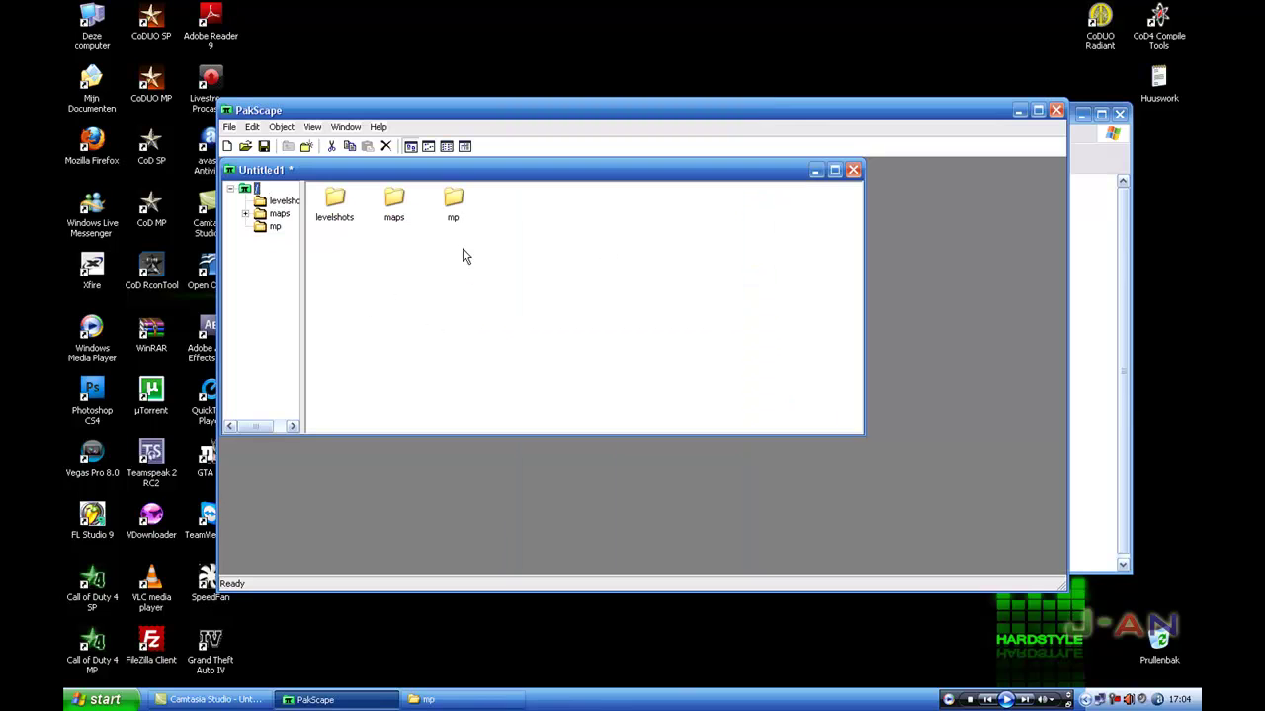
double_click(455, 202)
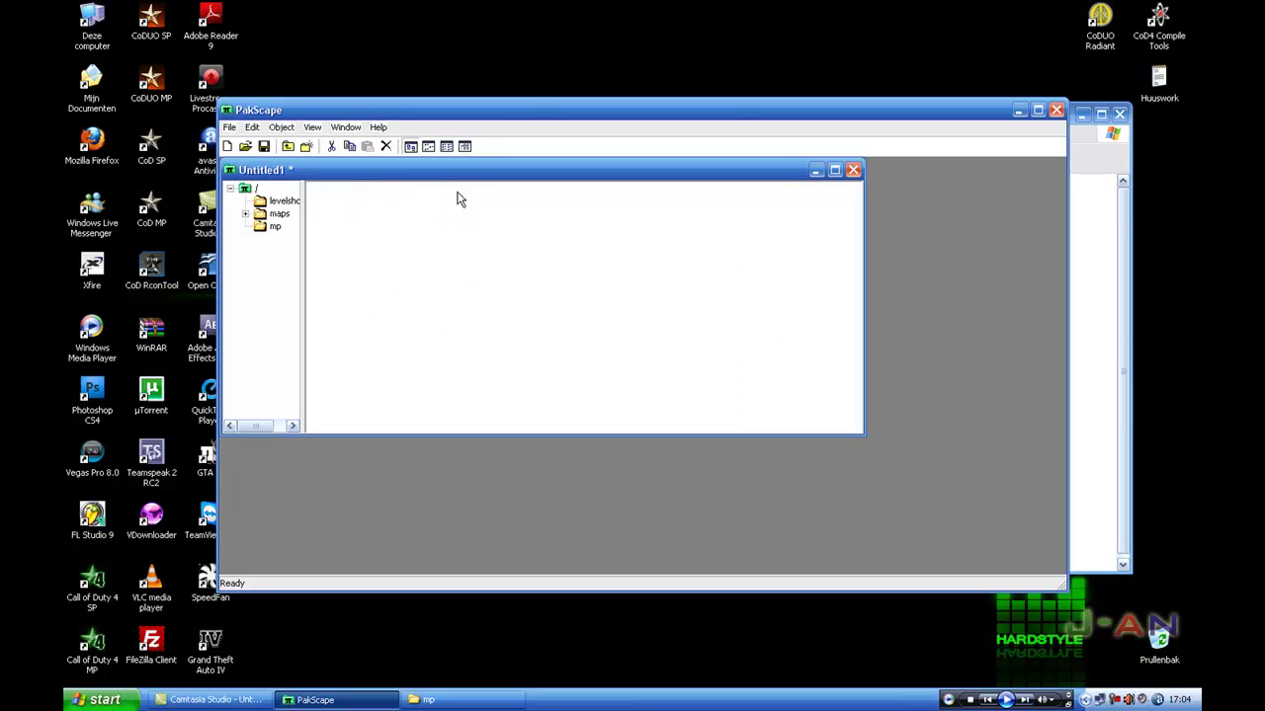
In Windows Explorer, go up to the game's maps folder and open the chess match ARENA file in Notepad, moved clear of the archive
left_click(1123, 321)
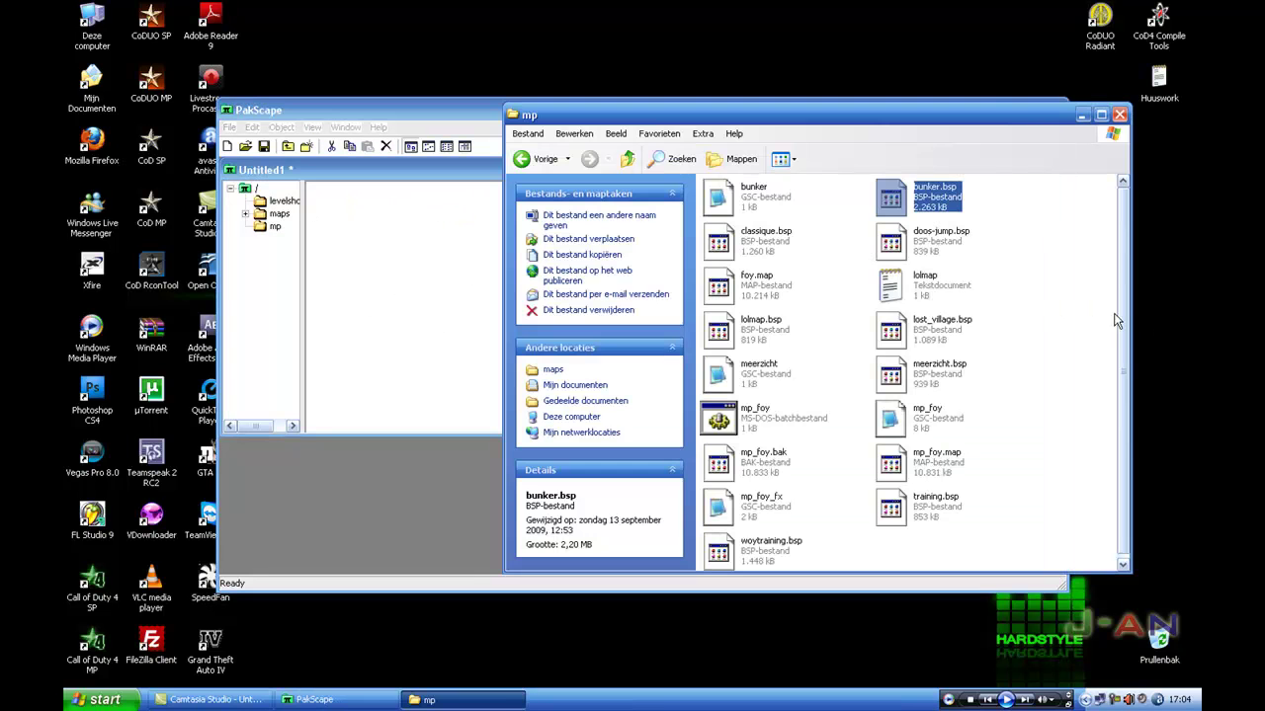
left_click(1021, 282)
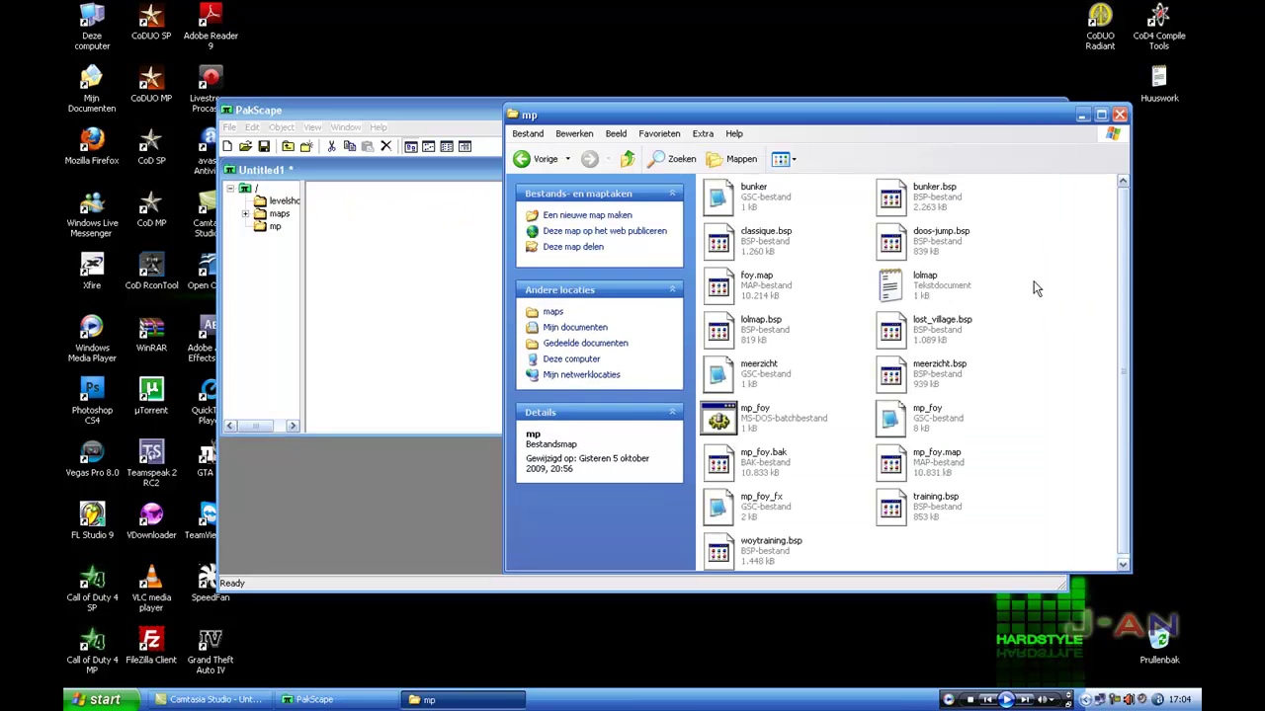
left_click(628, 159)
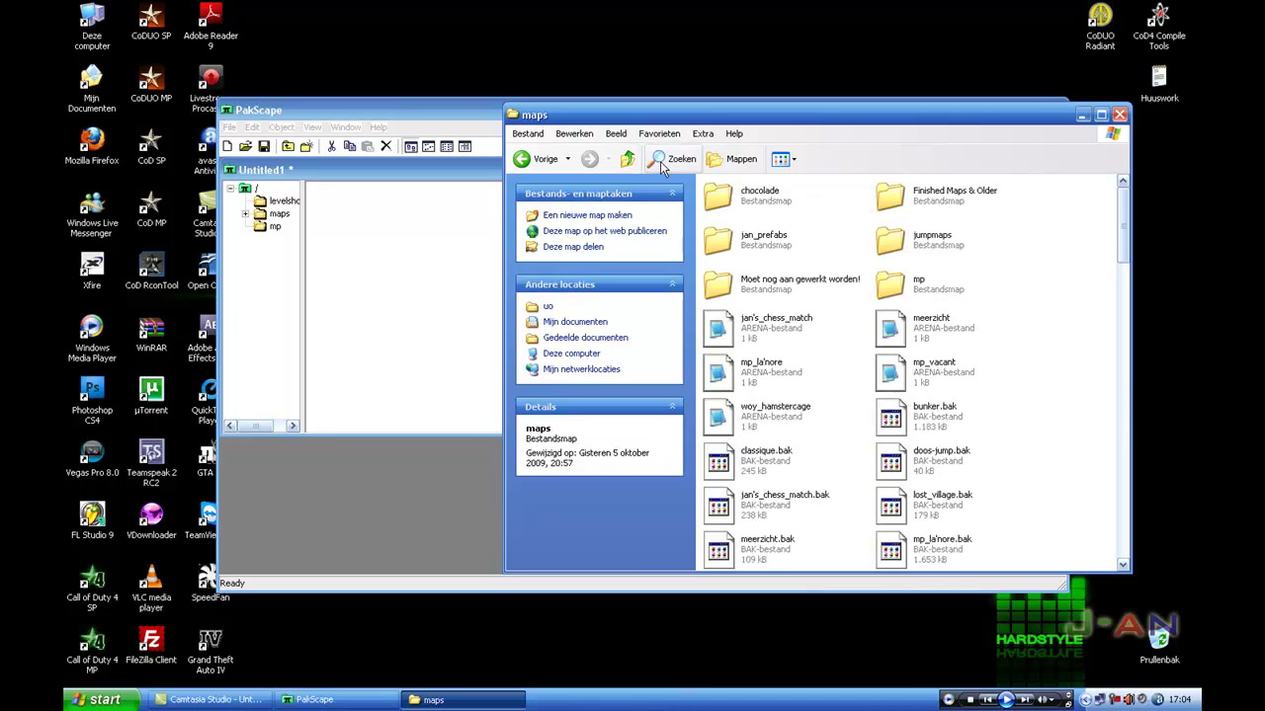
double_click(764, 325)
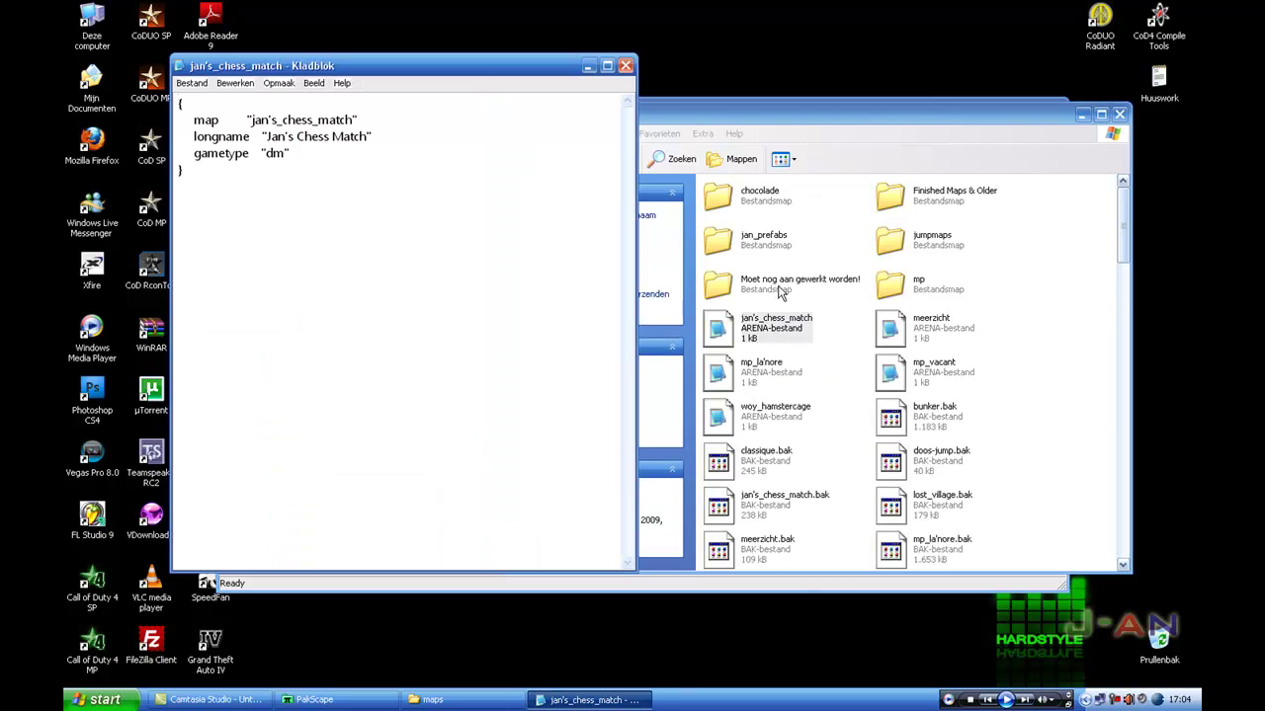
left_click_drag(486, 73, 937, 95)
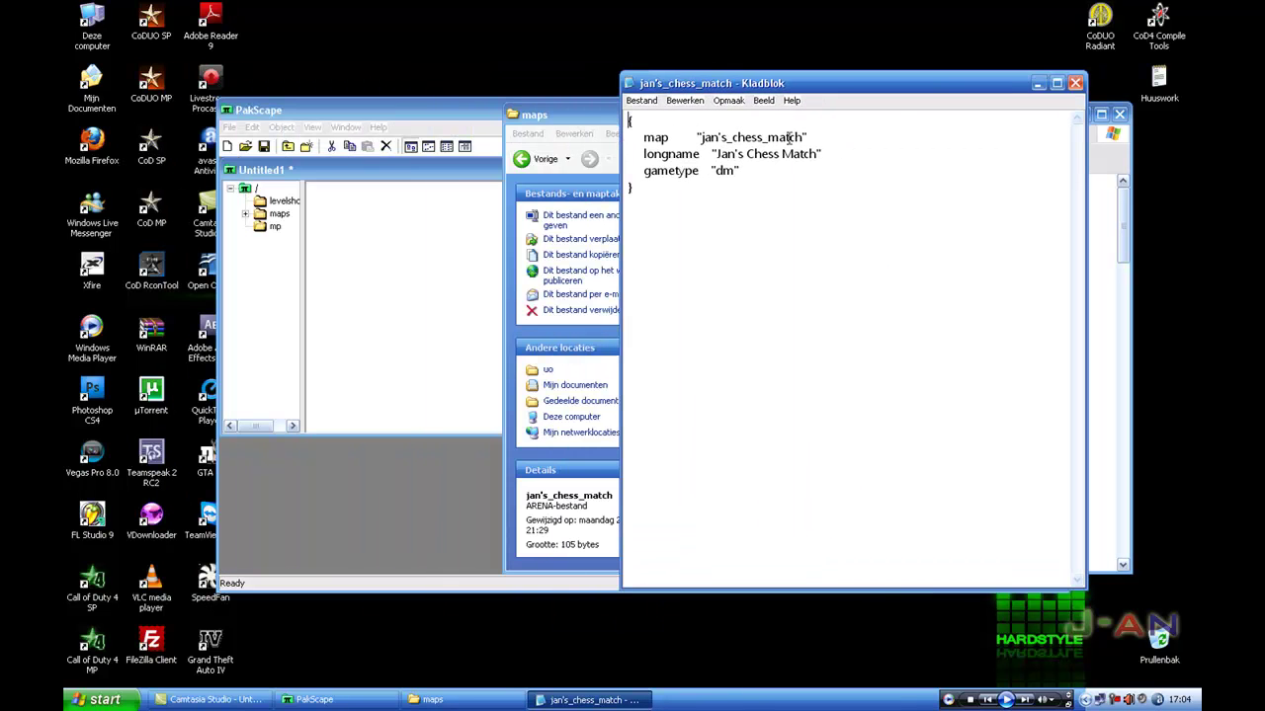
Set the ARENA file's map value to bunker and select the longname text between the quotes
left_click_drag(804, 139, 701, 139)
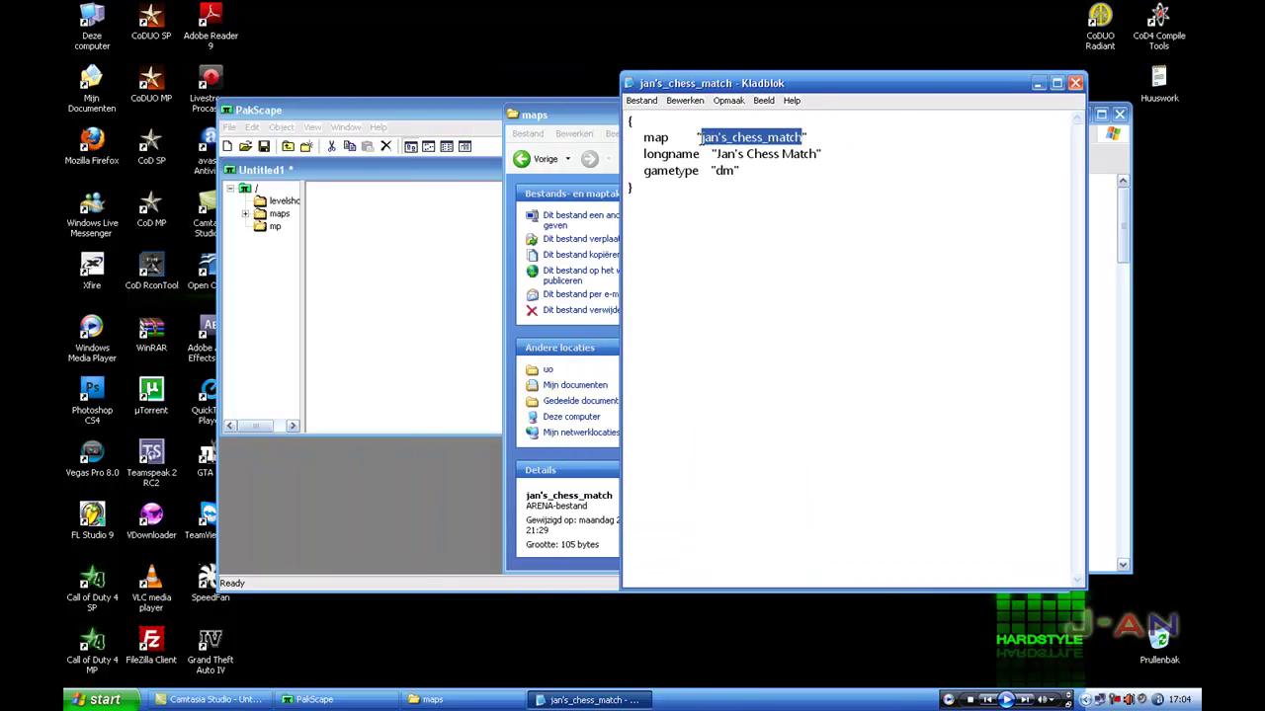
type("bunker")
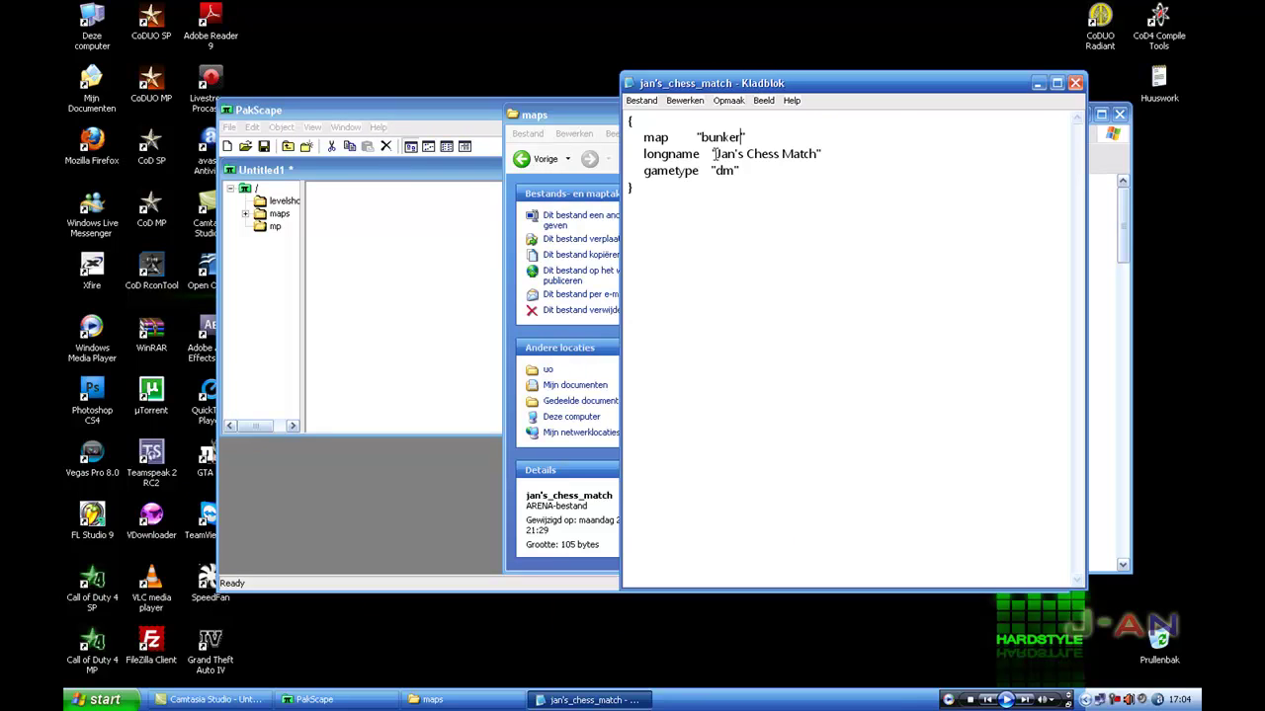
left_click_drag(714, 154, 816, 151)
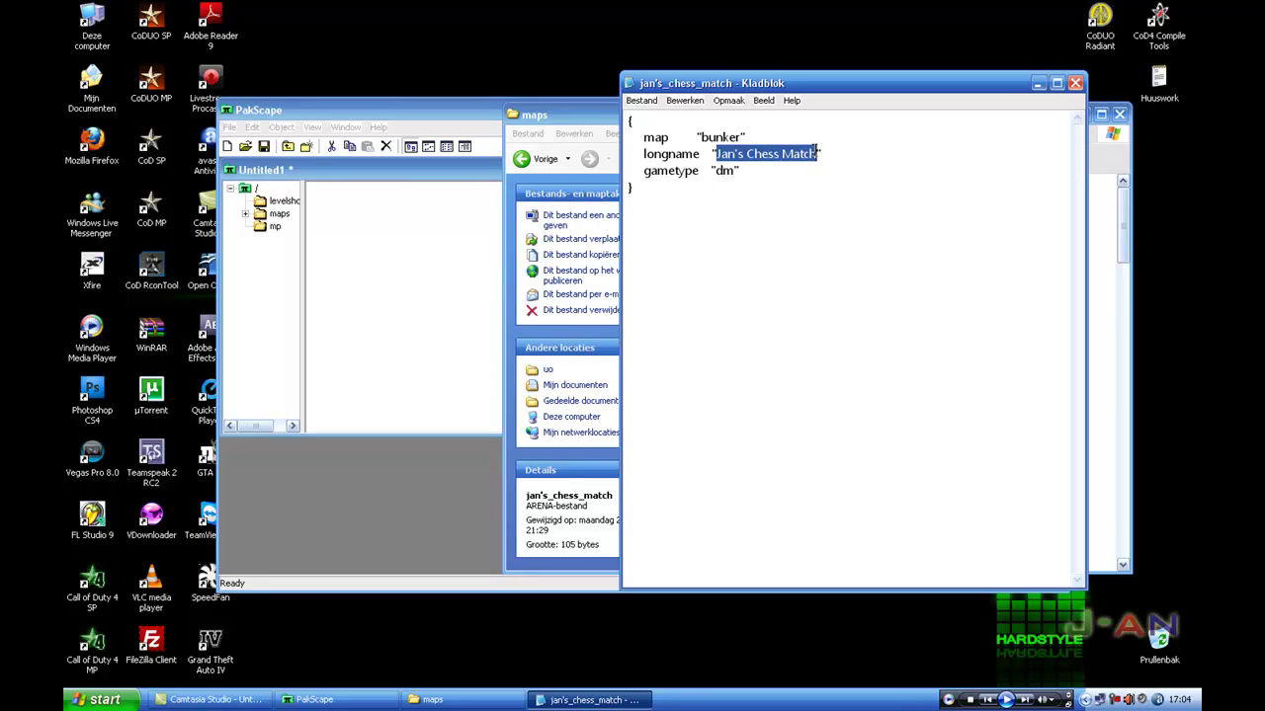
type("YouTube pwn")
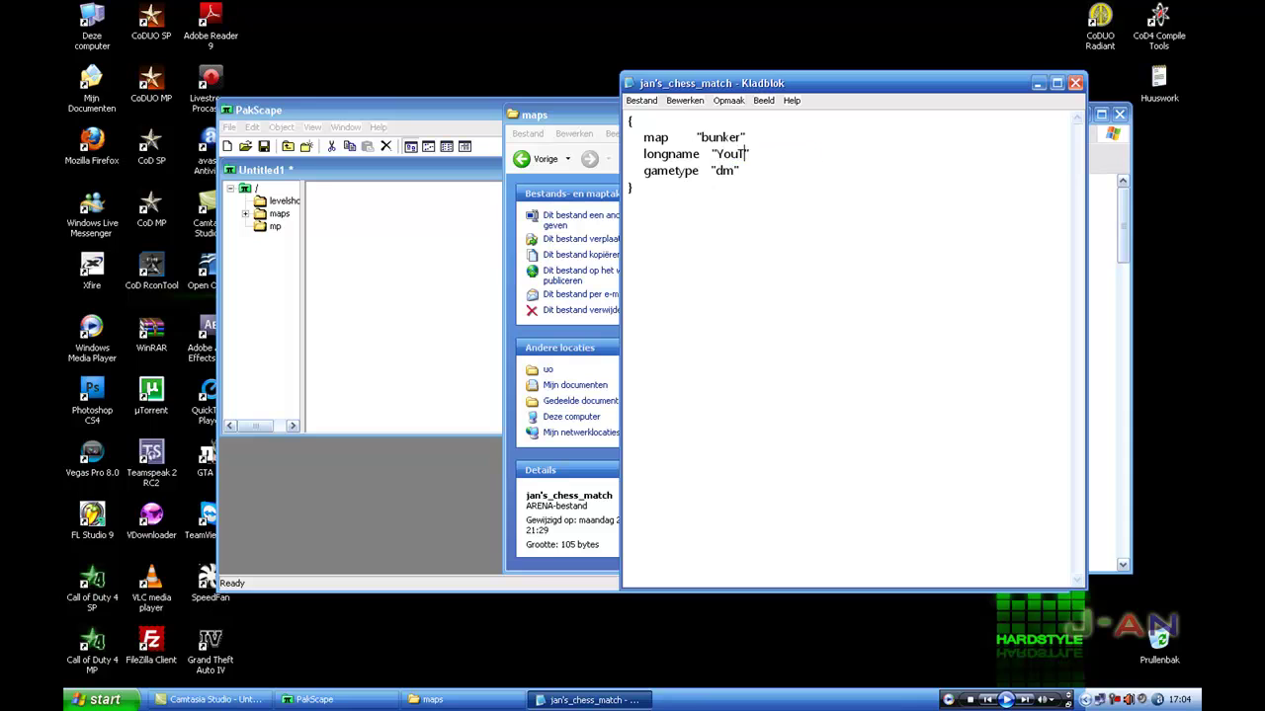
key("BackSpace")
key("BackSpace")
key("BackSpace")
key("BackSpace")
key("BackSpace")
key("BackSpace")
key("BackSpace")
key("BackSpace")
key("BackSpace")
key("BackSpace")
key("BackSpace")
type("Rockstar for the win")
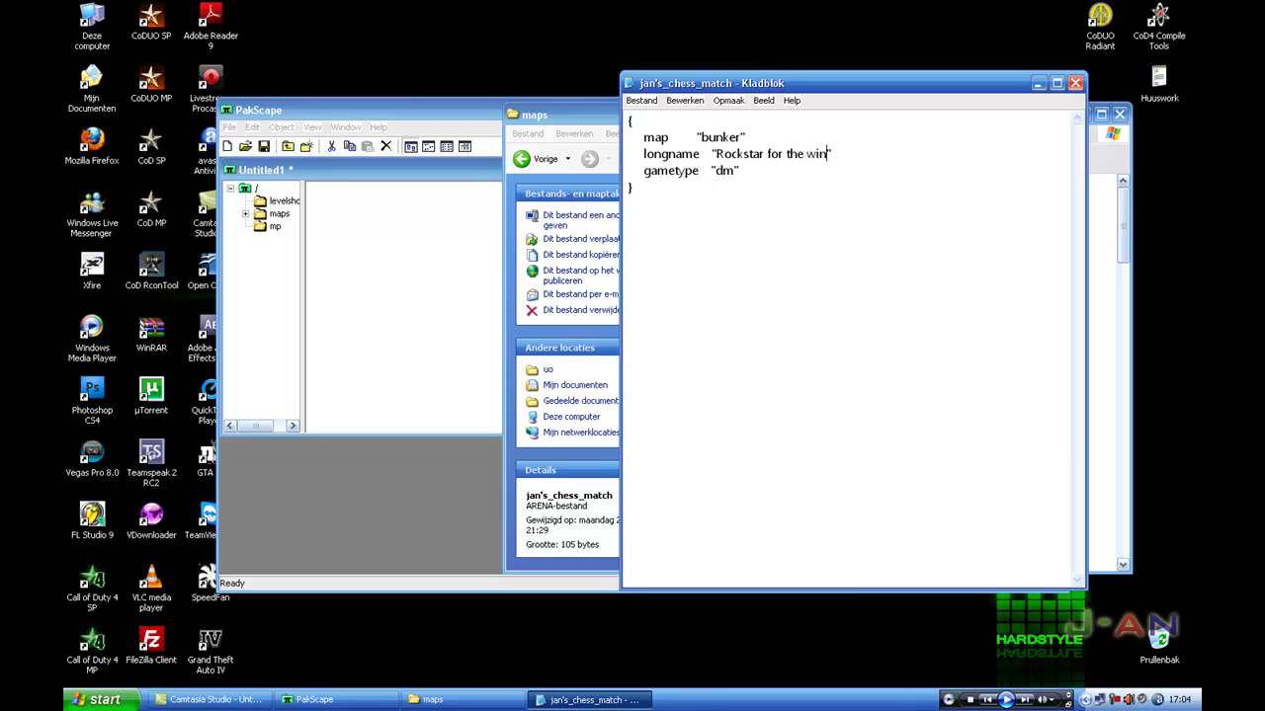
key("BackSpace")
key("BackSpace")
key("BackSpace")
key("BackSpace")
key("BackSpace")
key("BackSpace")
key("BackSpace")
key("BackSpace")
key("BackSpace")
key("BackSpace")
key("BackSpace")
key("BackSpace")
key("BackSpace")
key("BackSpace")
key("BackSpace")
key("BackSpace")
key("BackSpace")
key("BackSpace")
key("BackSpace")
key("BackSpace")
Enter Bunker v1 as the map's longname in the ARENA file
type("Bunker v1")
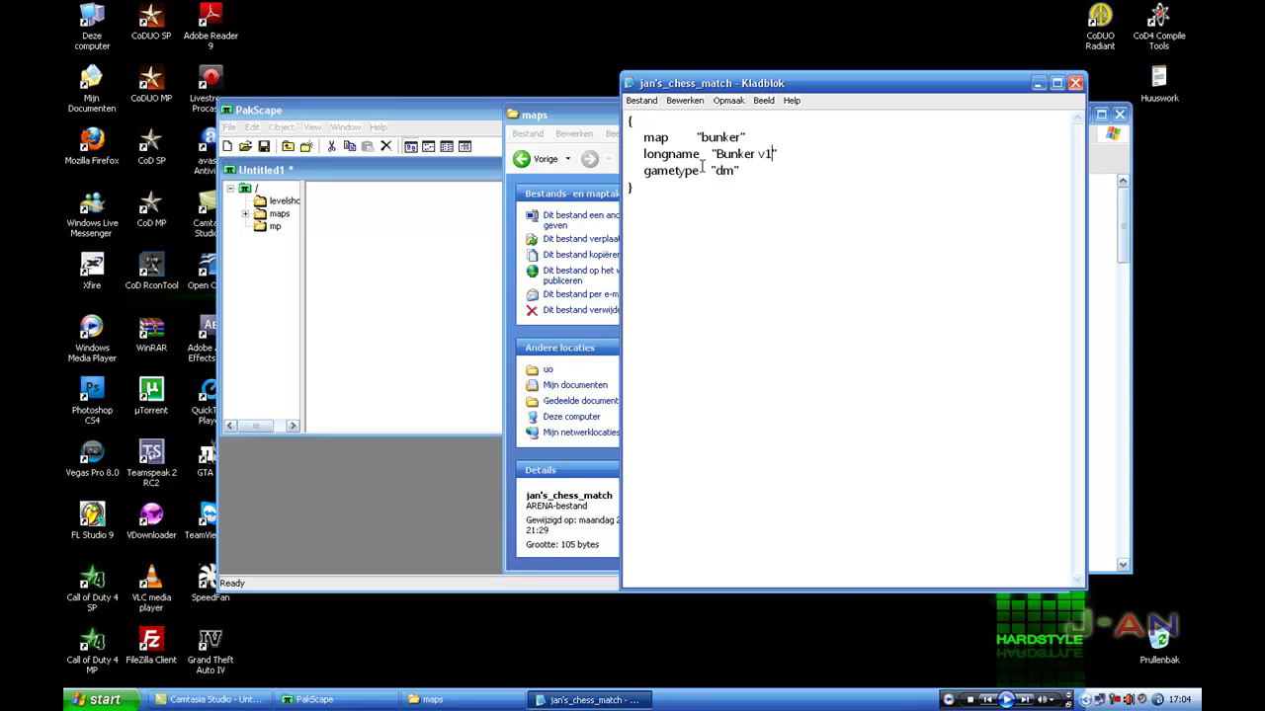
left_click_drag(736, 171, 722, 171)
left_click(719, 191)
double_click(726, 172)
left_click(731, 177)
left_click_drag(715, 175, 734, 175)
type("t")
key("BackSpace")
key("BackSpace")
key("BackSpace")
type("h")
key("BackSpace")
key("BackSpace")
type("dom")
key("BackSpace")
key("BackSpace")
Save the edited file to the desktop as bunker.arena with the all-files type, and close Notepad
left_click(644, 101)
left_click(663, 156)
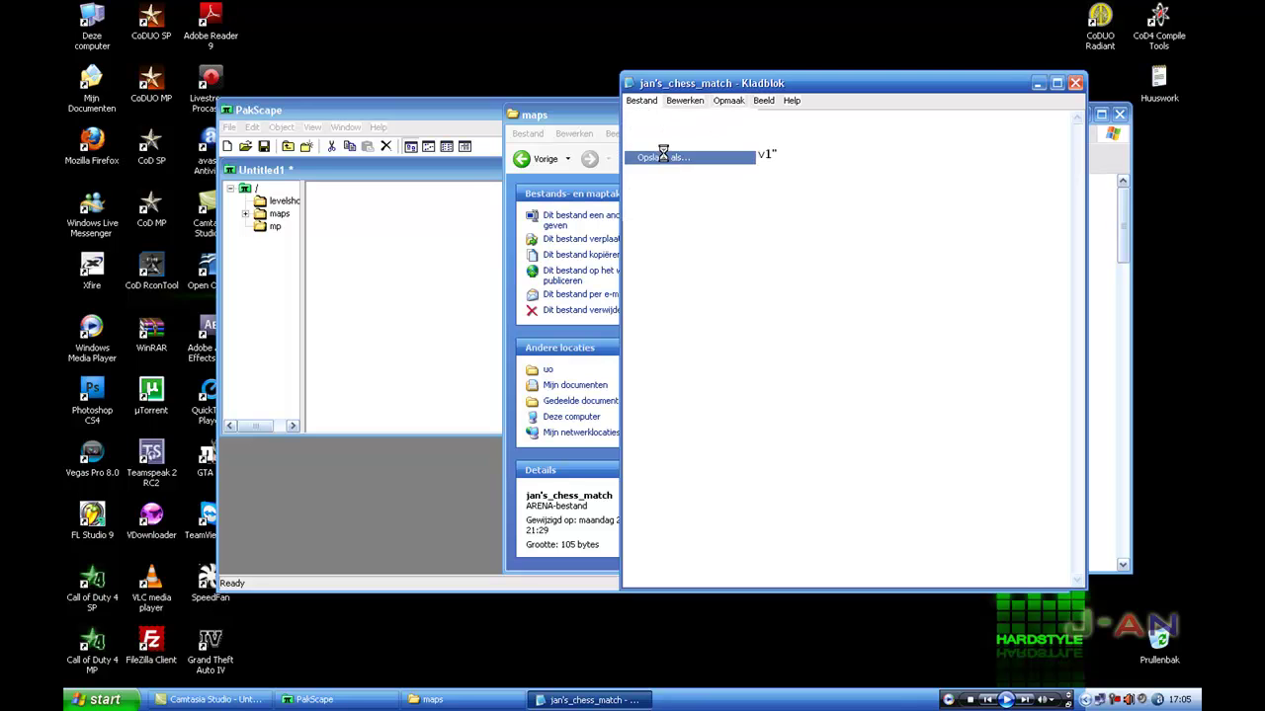
left_click(849, 422)
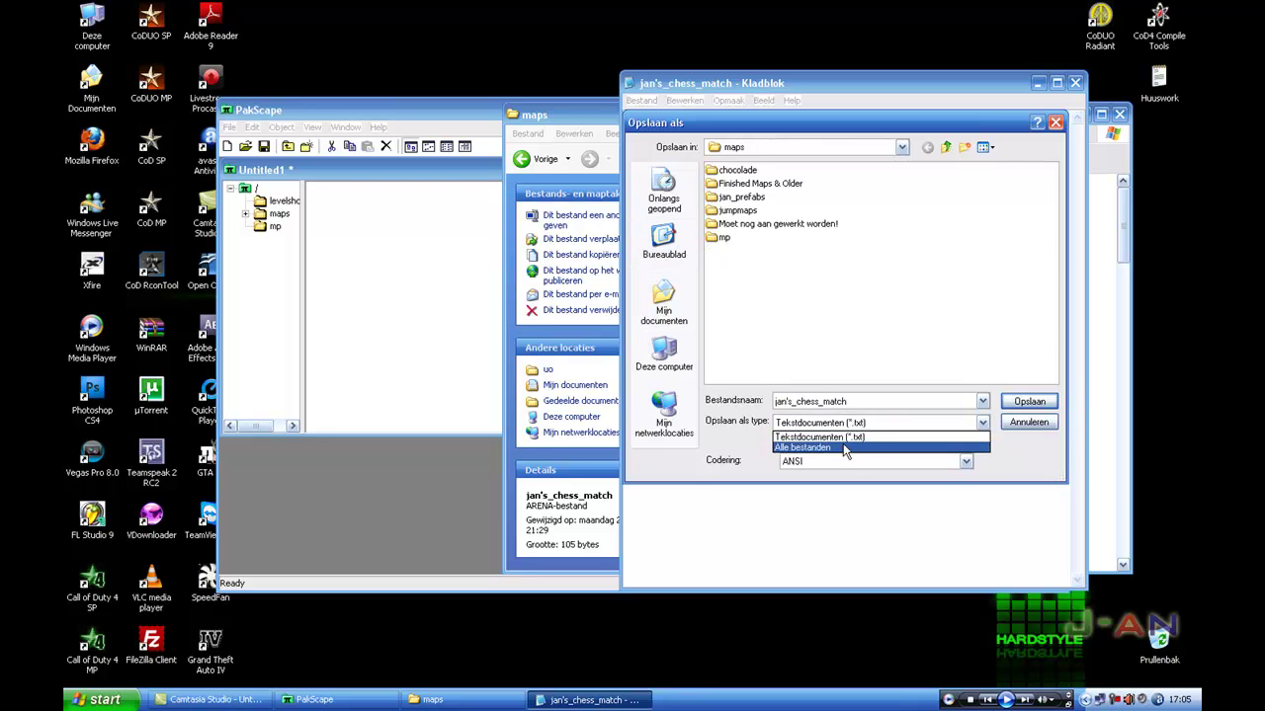
left_click(845, 449)
left_click(664, 242)
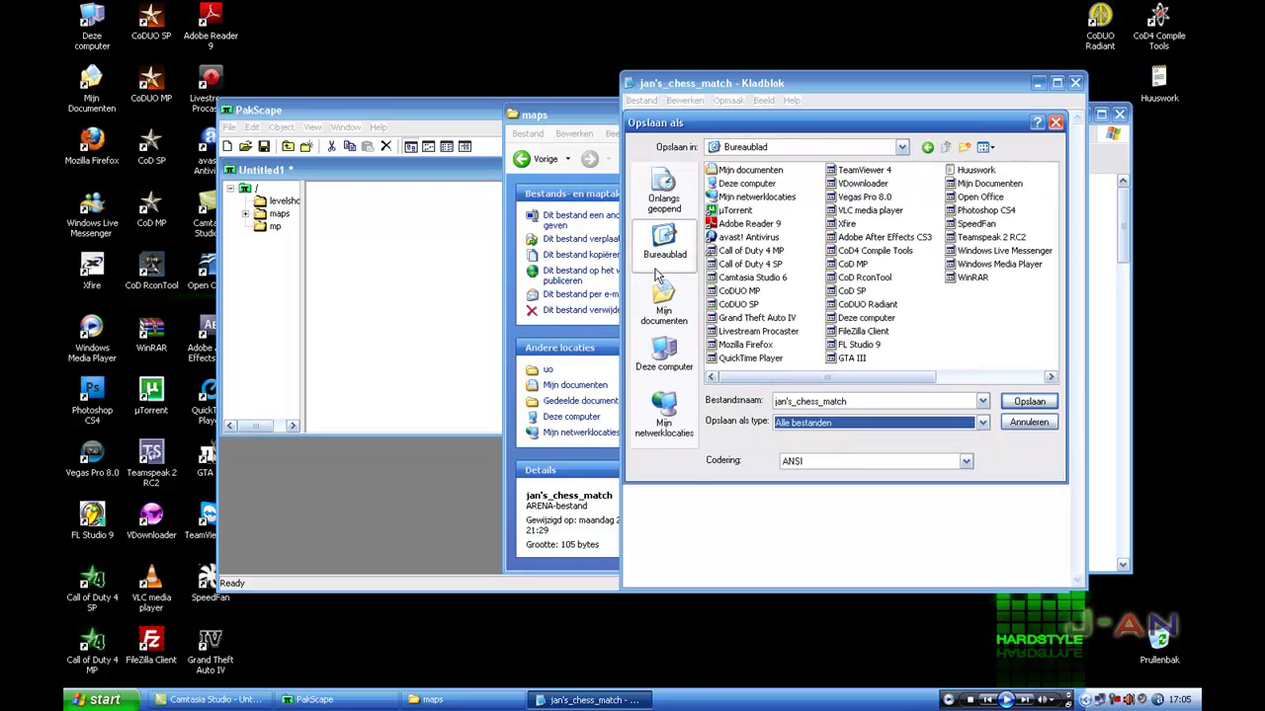
double_click(822, 402)
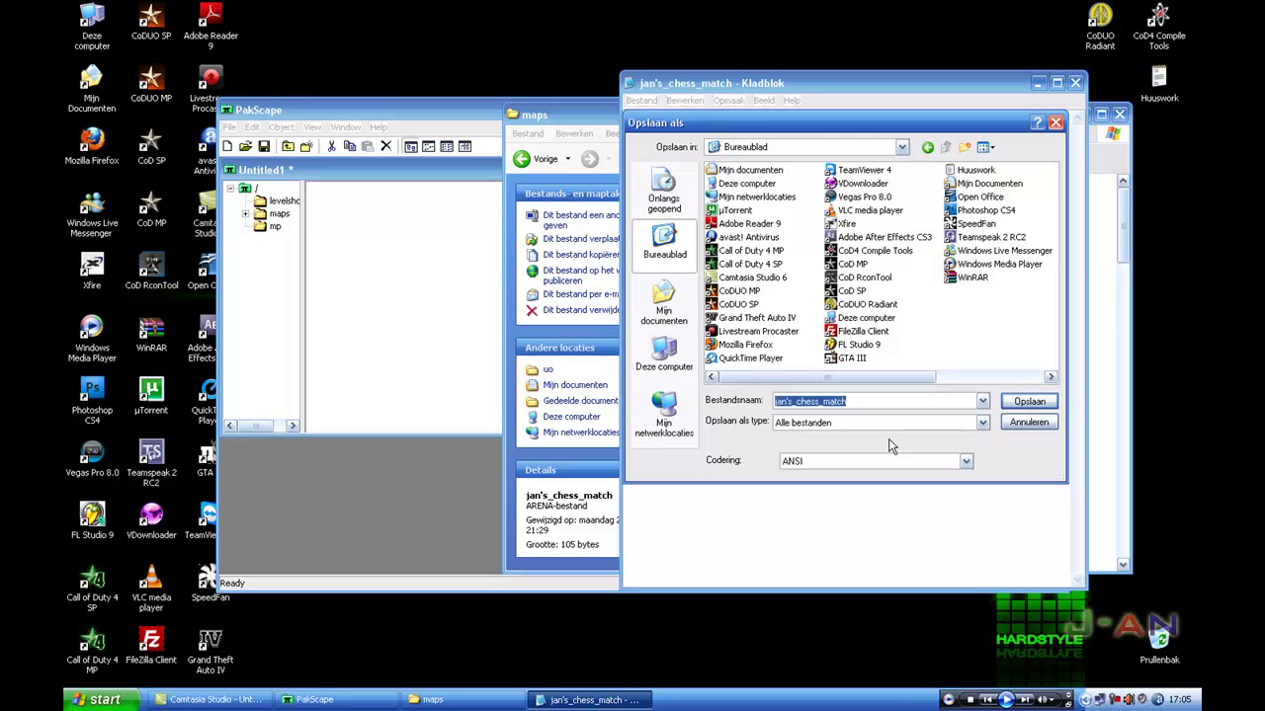
type("bunker.arena")
left_click(1028, 401)
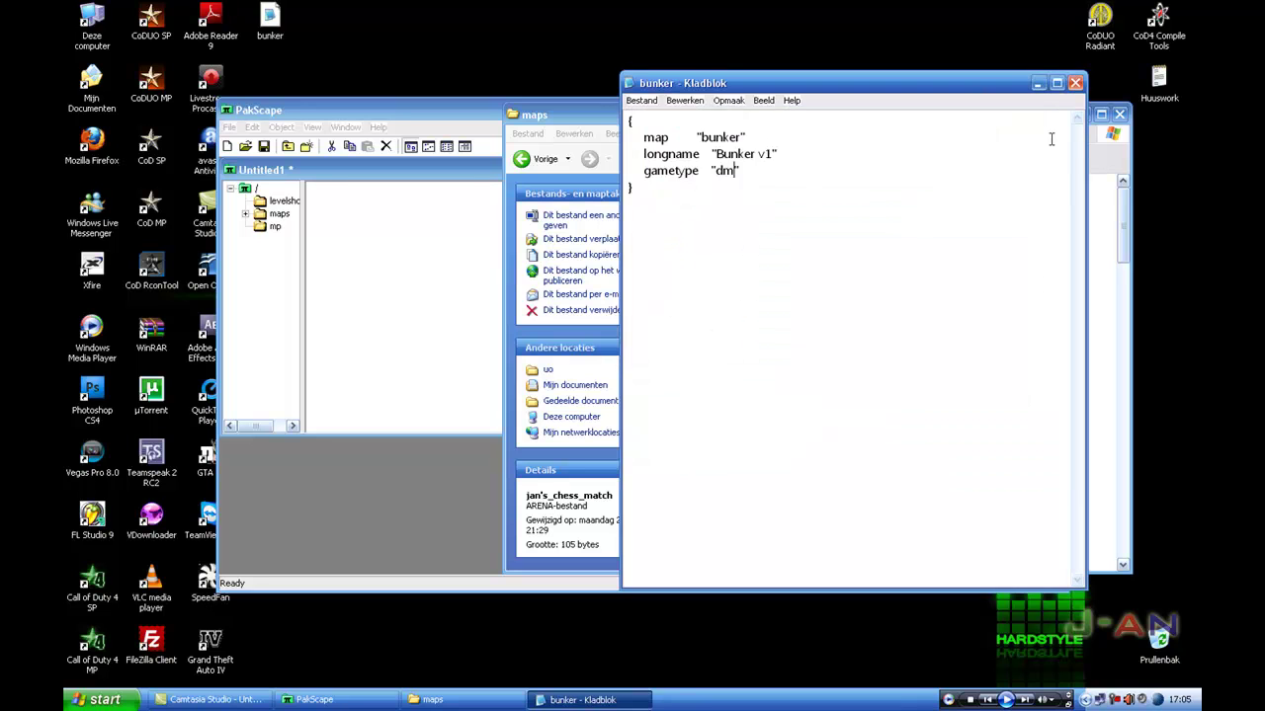
left_click(1075, 82)
Open the desktop's bunker.arena file to check it, close it, and add it to the archive's top-level mp directory
double_click(269, 20)
left_click(1075, 82)
left_click_drag(270, 20, 353, 209)
Return to the archive's root and open its levelshots directory
left_click(260, 190)
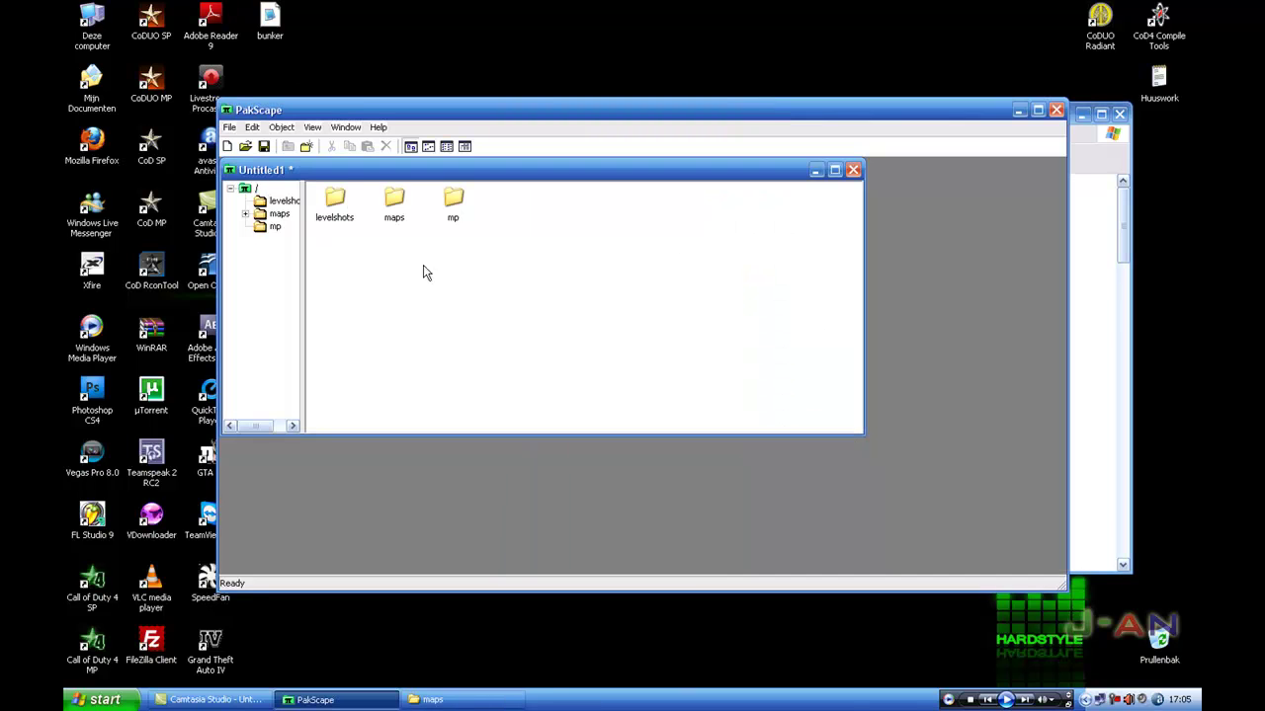
left_click(396, 203)
double_click(336, 206)
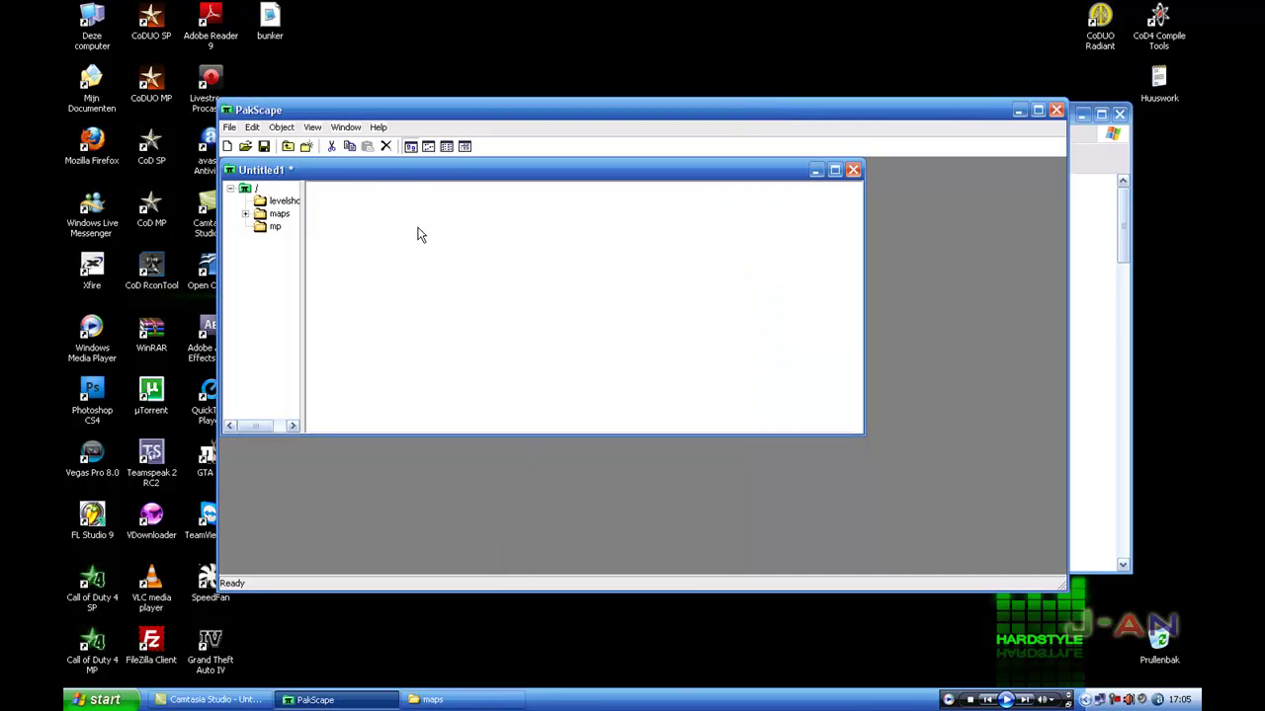
left_click_drag(600, 319, 313, 191)
In Windows Explorer, go up to the game's uo folder and open its levelshots folder
left_click(432, 700)
left_click(836, 346)
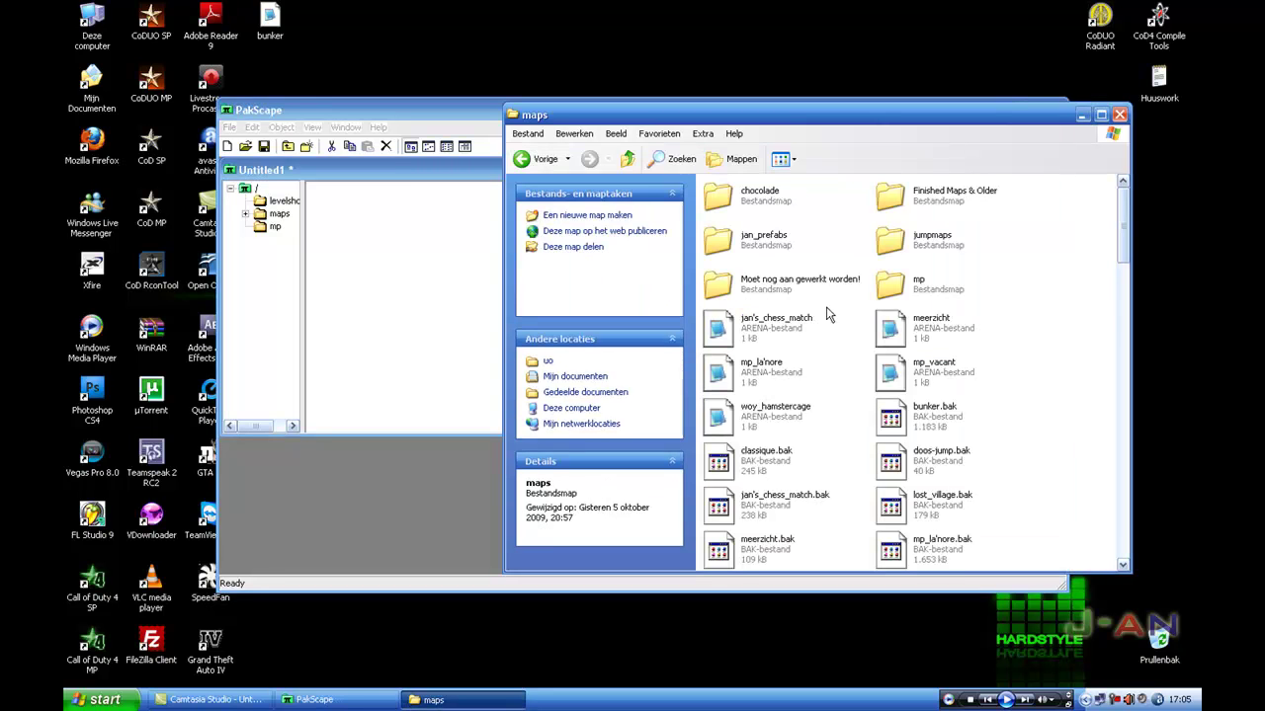
key("BackSpace")
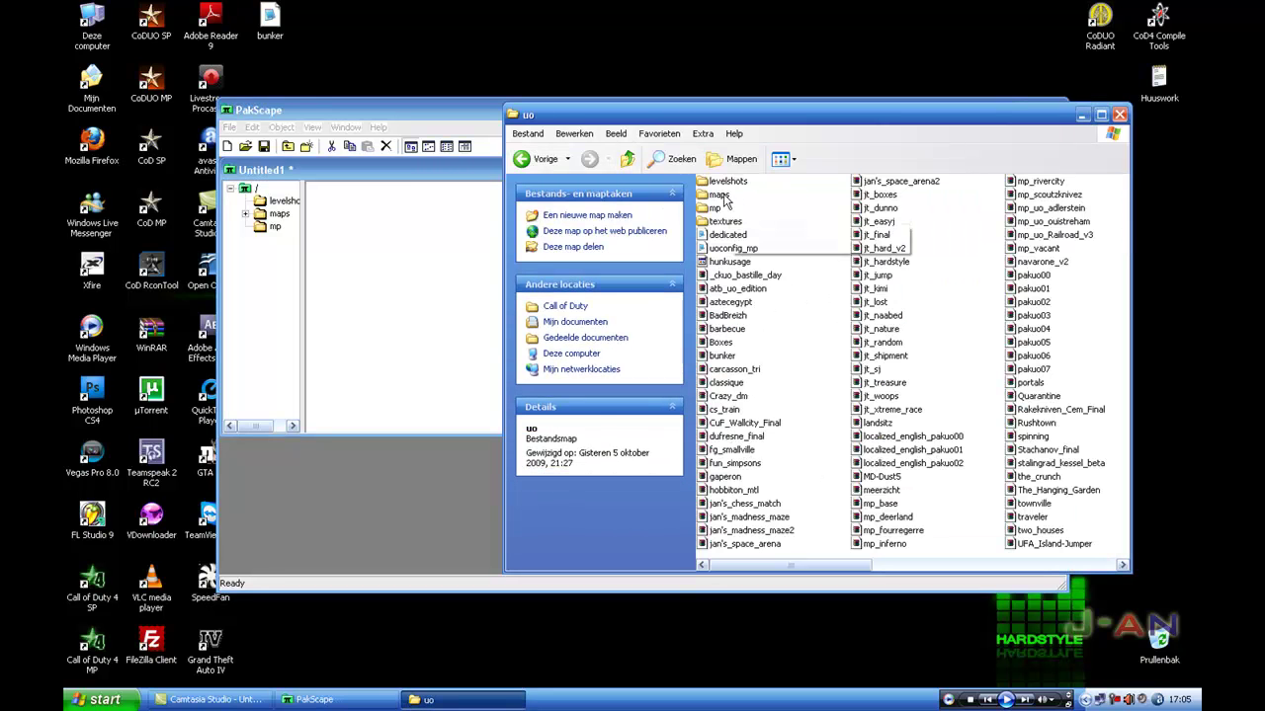
key("l")
key("Return")
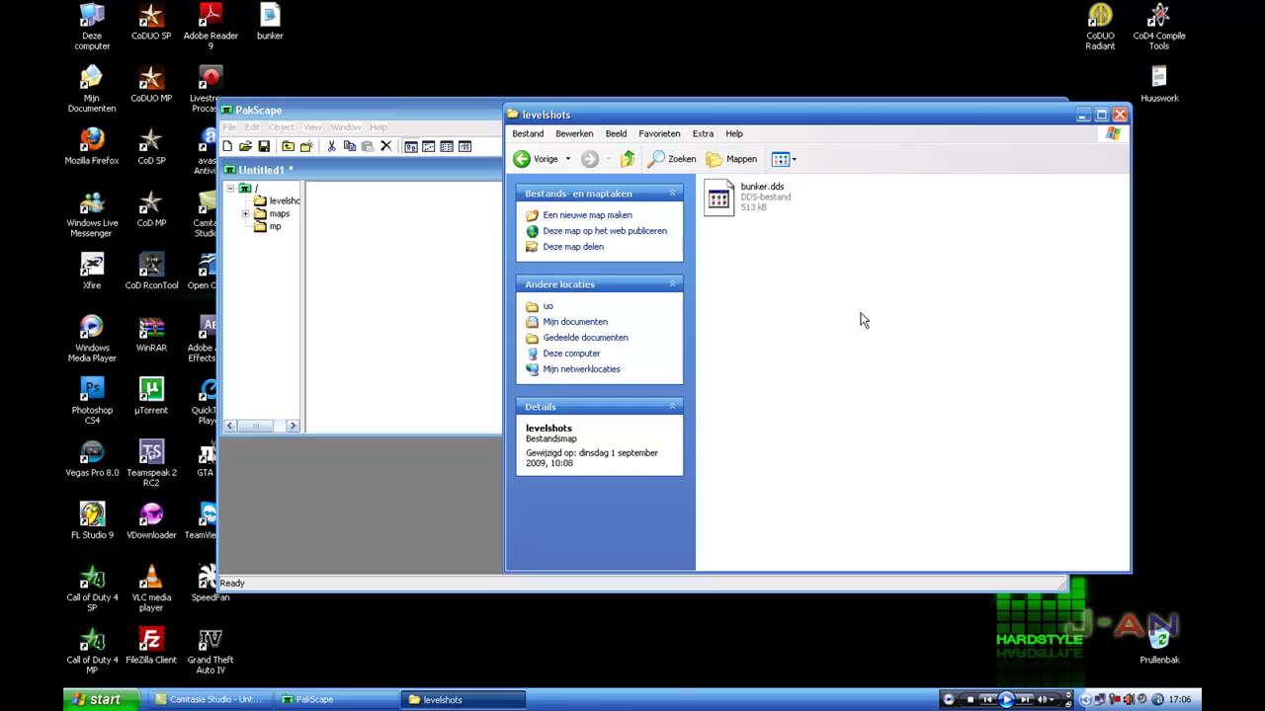
Add bunker.dds from the game's levelshots folder to the archive's levelshots directory
left_click(756, 196)
left_click(859, 314)
left_click_drag(756, 197, 379, 250)
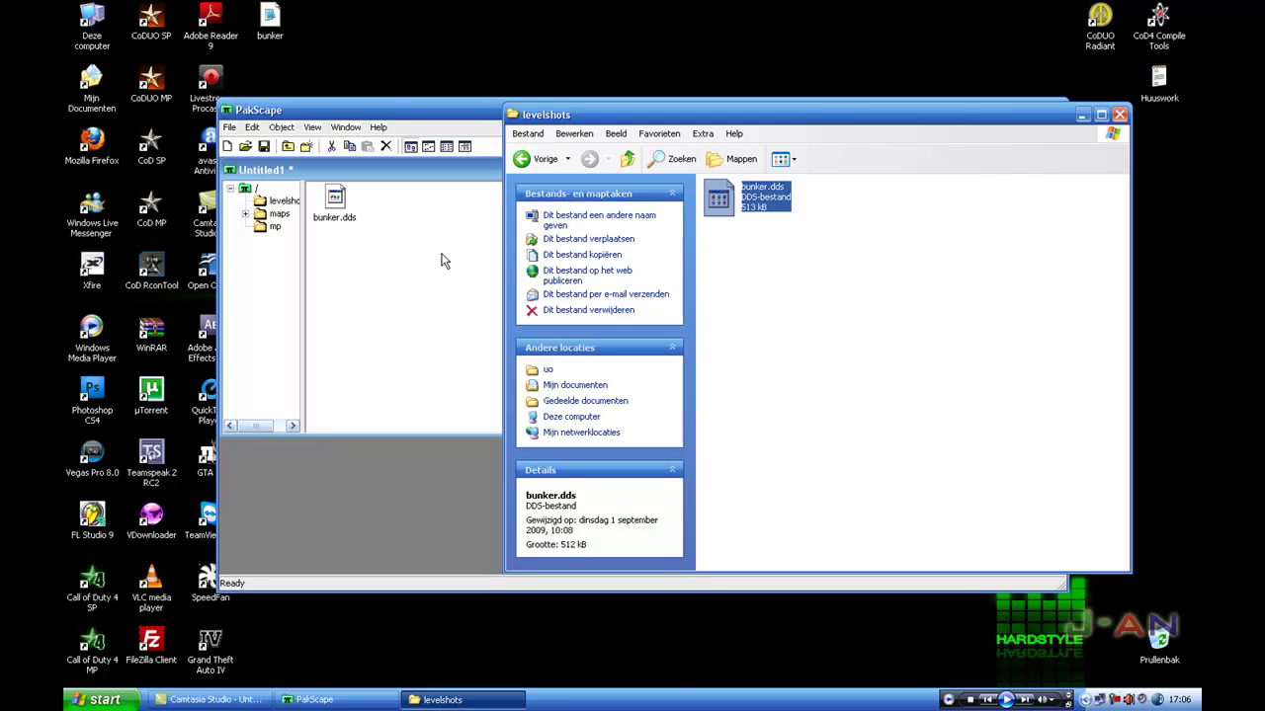
Save the archive in the uo folder as bunker in Quake 3 Pak (*.pk3) format, replacing the existing file, and close PakScape
left_click(254, 189)
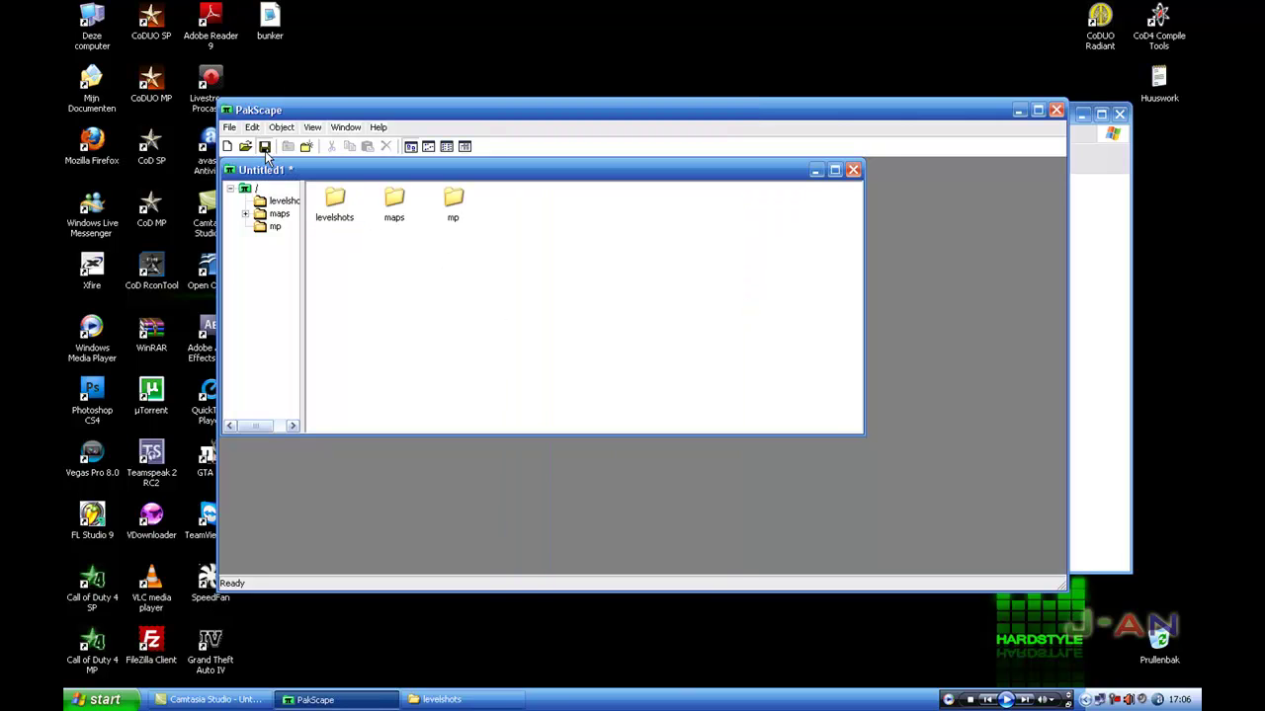
left_click(263, 147)
left_click(439, 174)
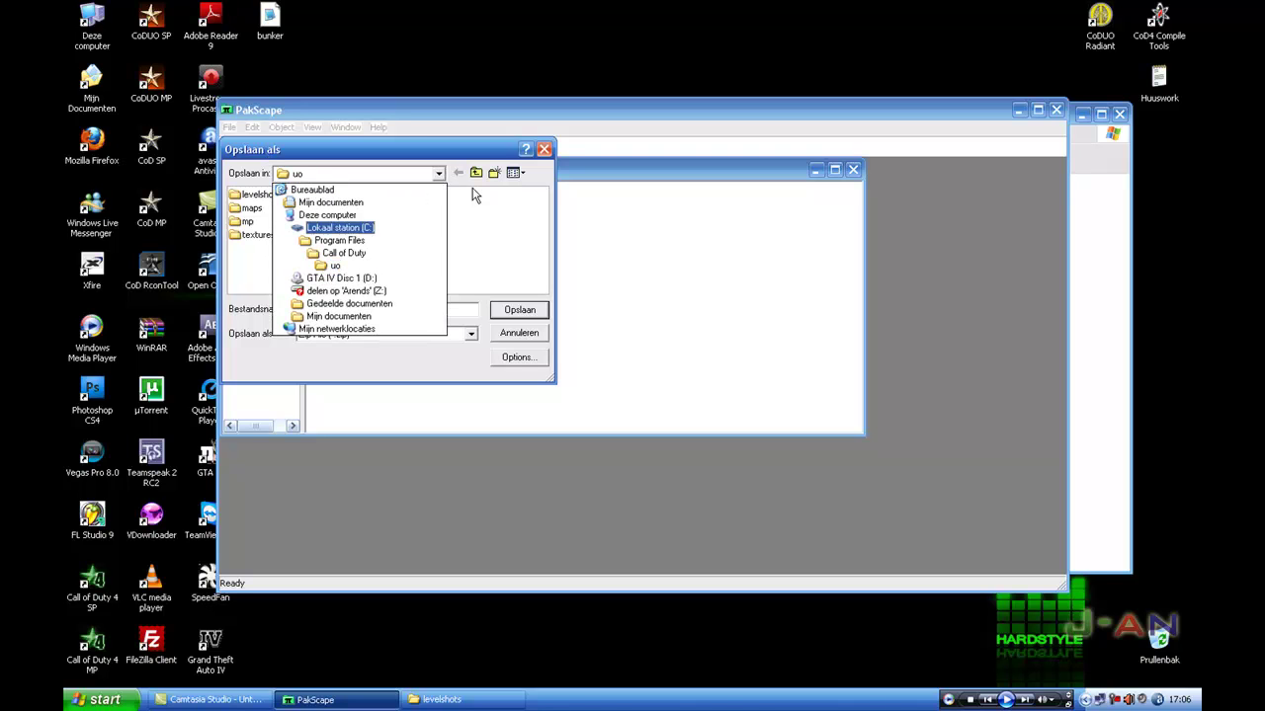
left_click(470, 190)
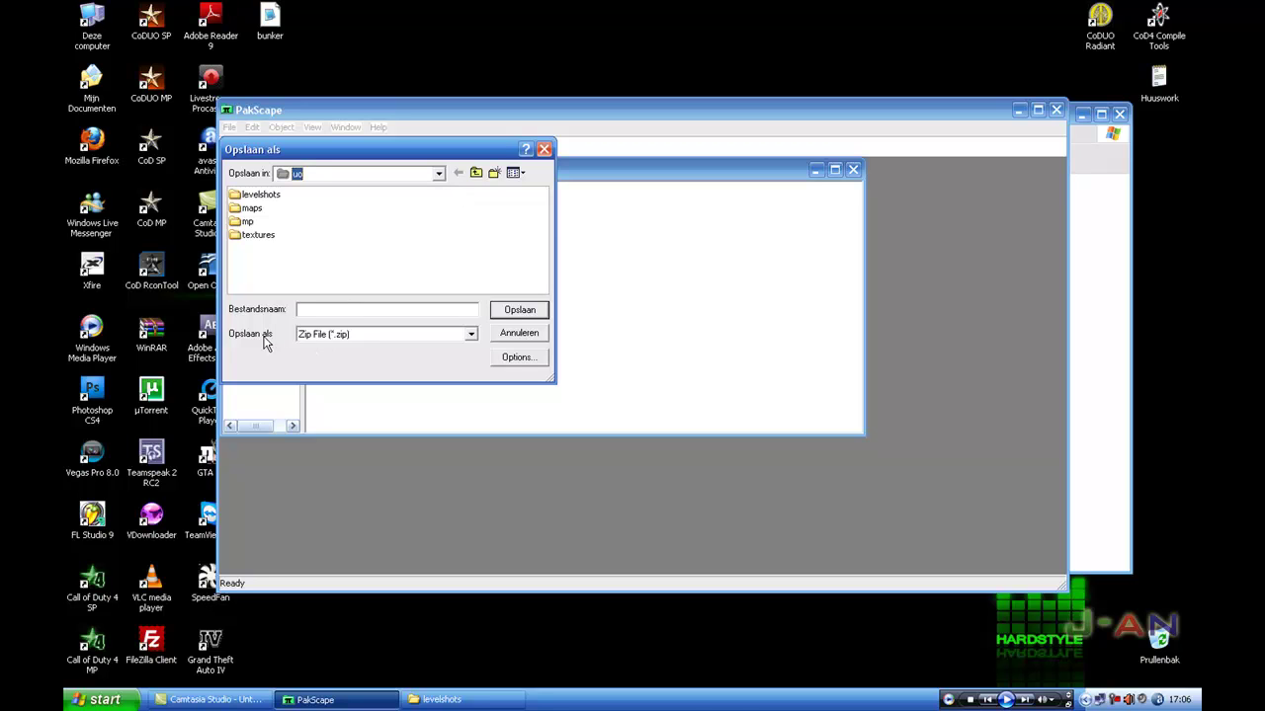
left_click(316, 336)
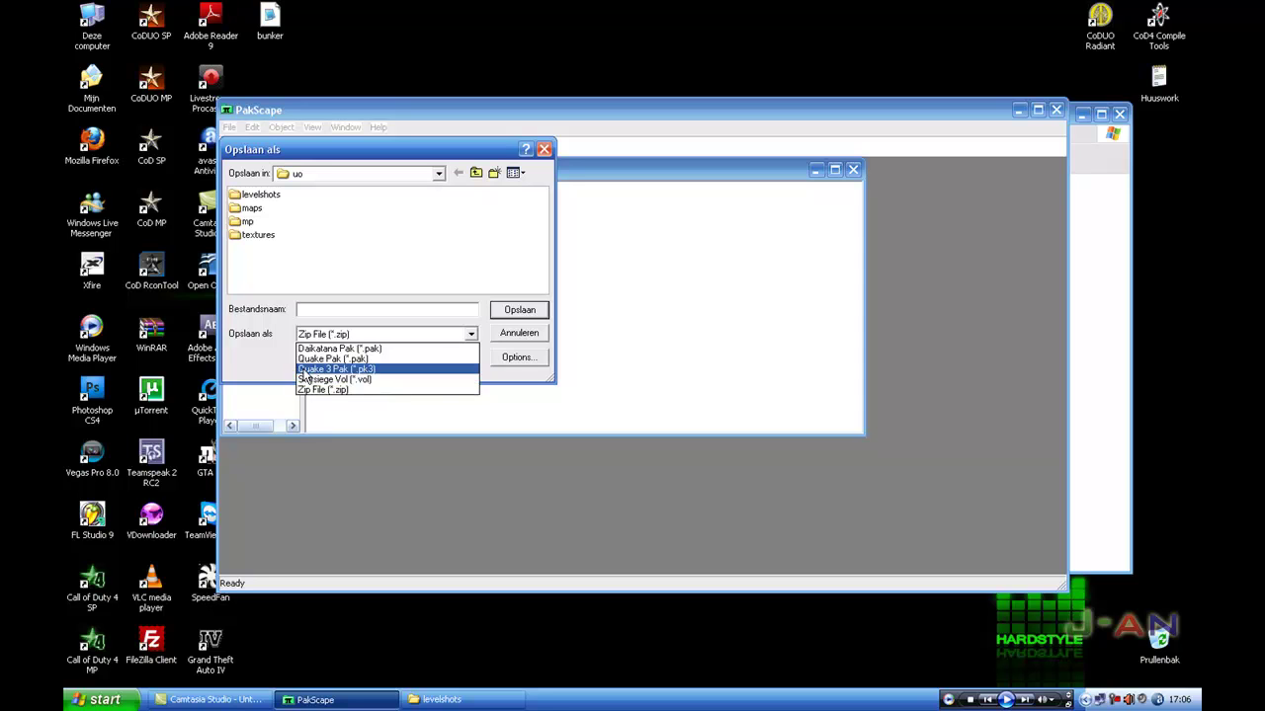
left_click(366, 370)
left_click(343, 311)
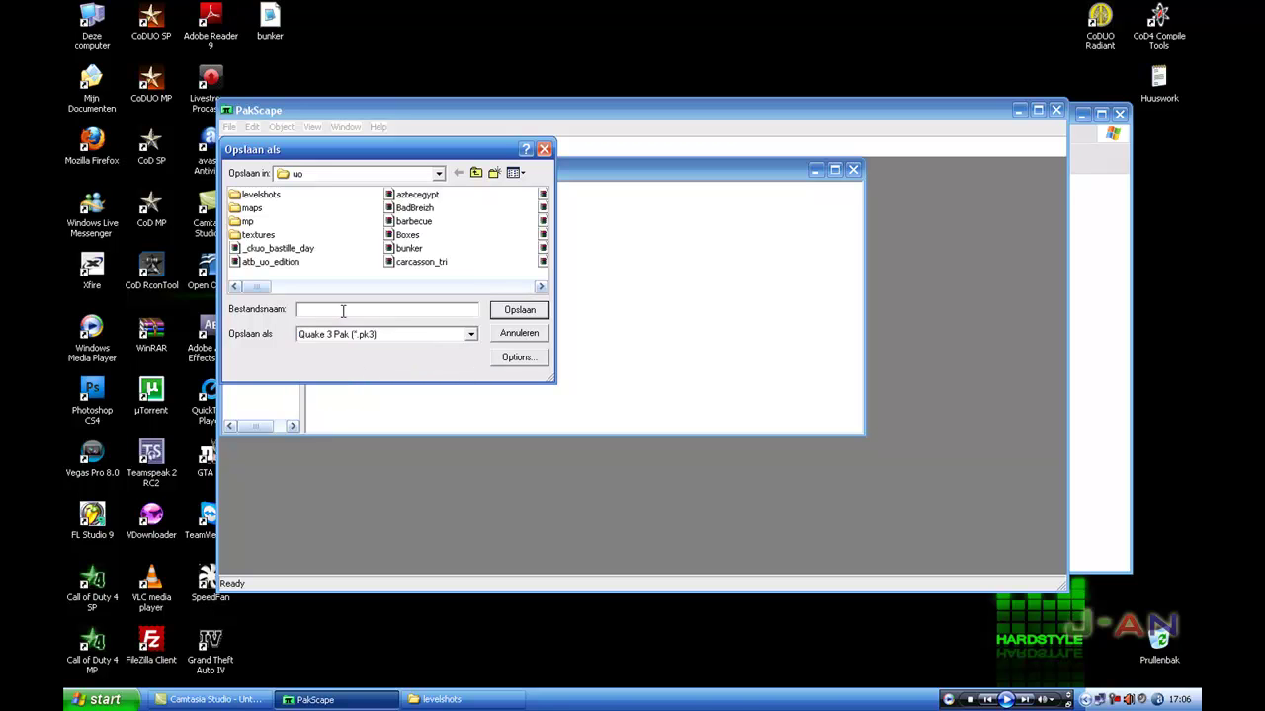
type("bunker")
key("Return")
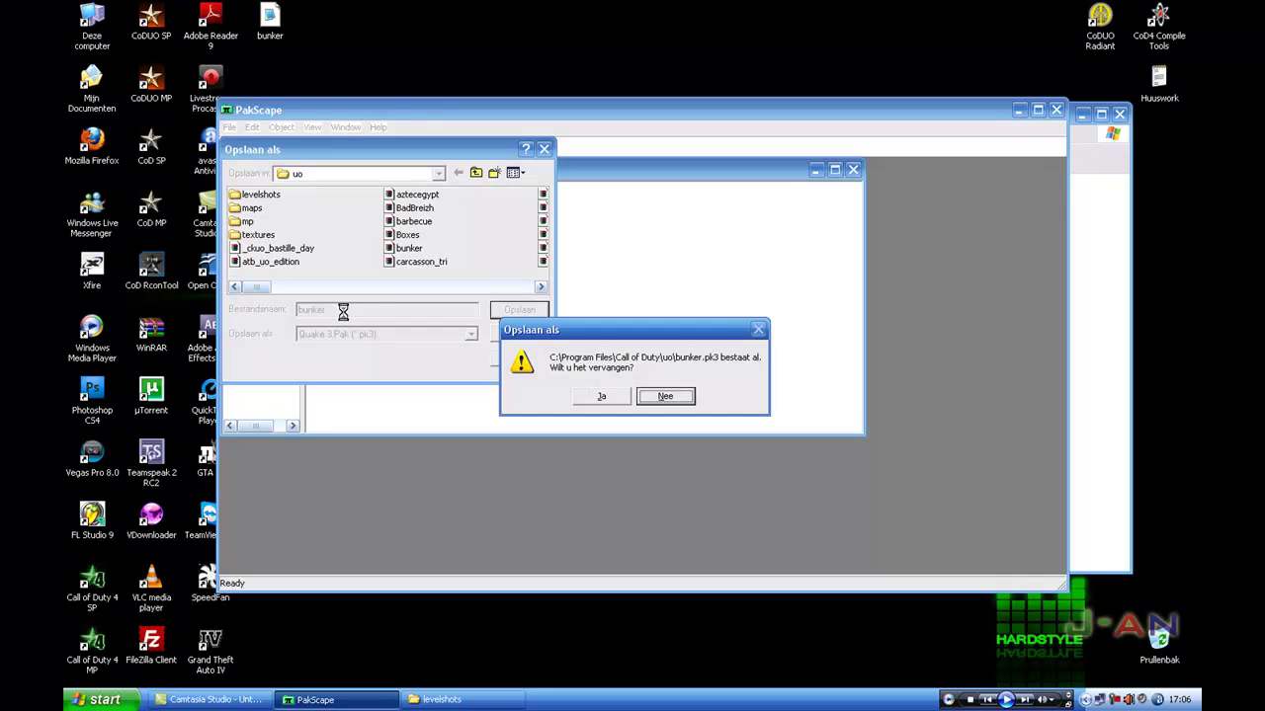
left_click(601, 396)
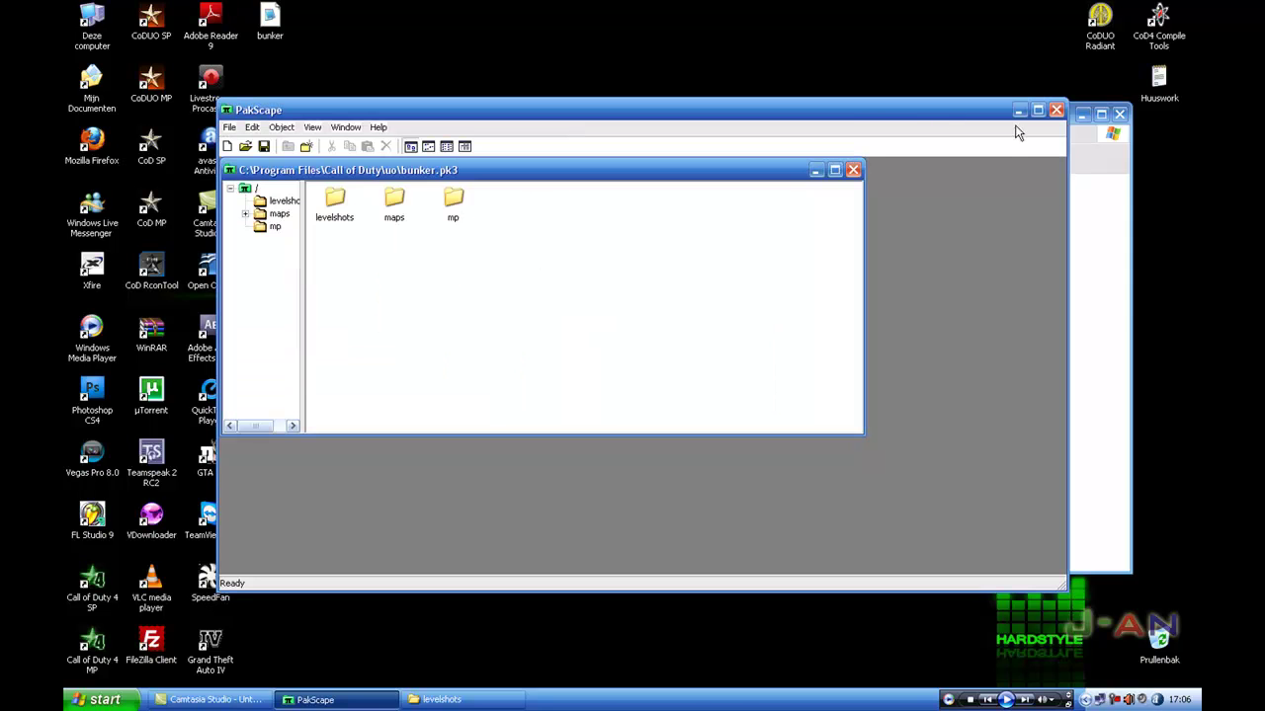
left_click(1056, 109)
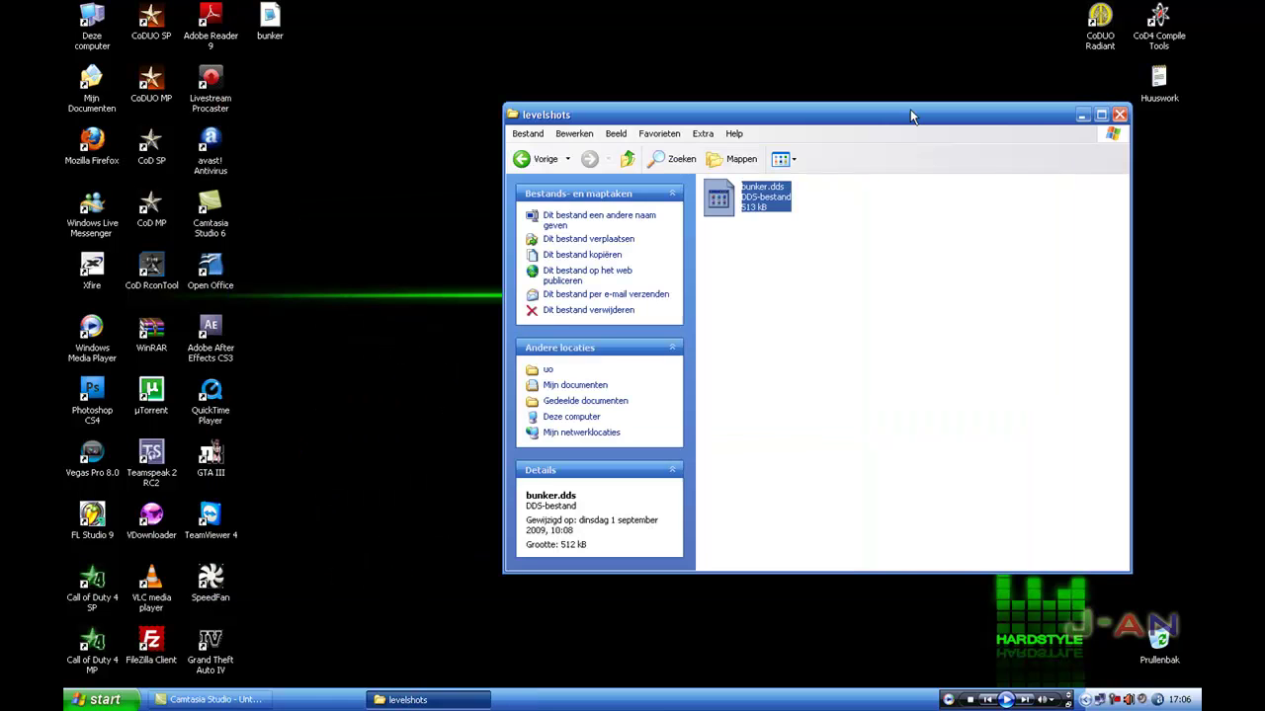
Open the computer's drive overview, move the desktop's bunker.arena file to the recycle bin, and bring the levelshots folder window forward
double_click(74, 12)
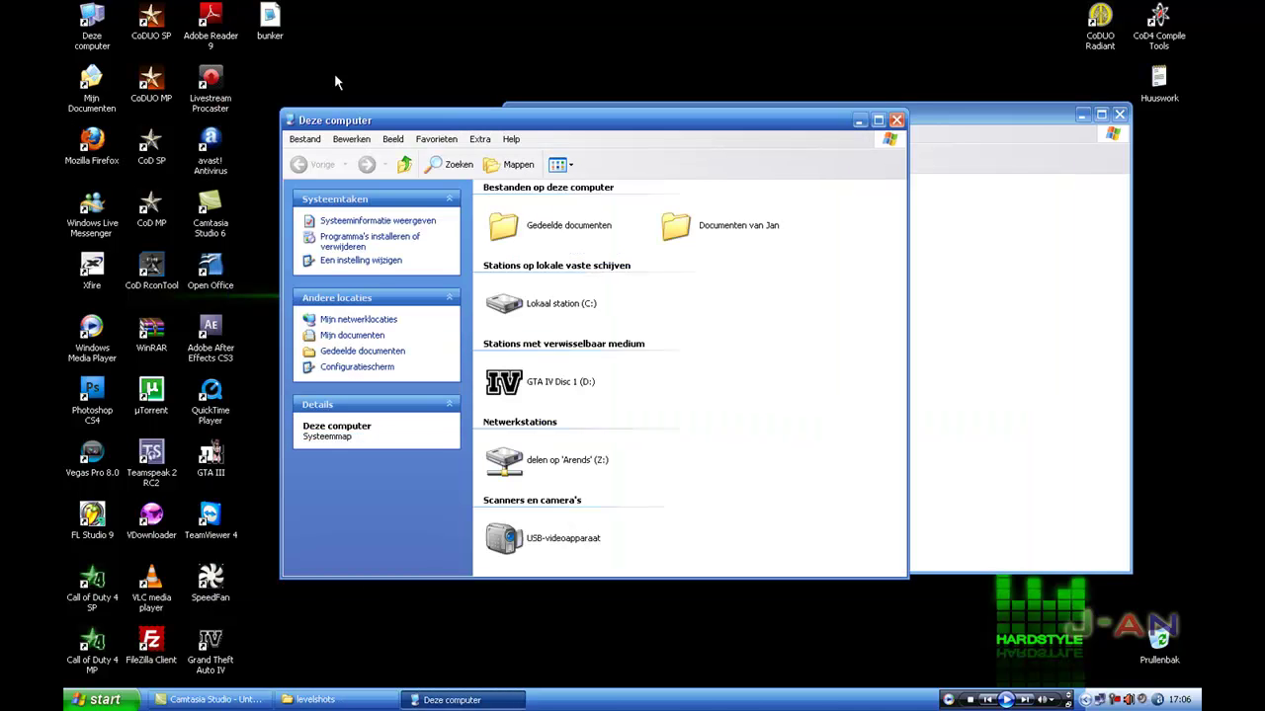
left_click_drag(271, 18, 1179, 667)
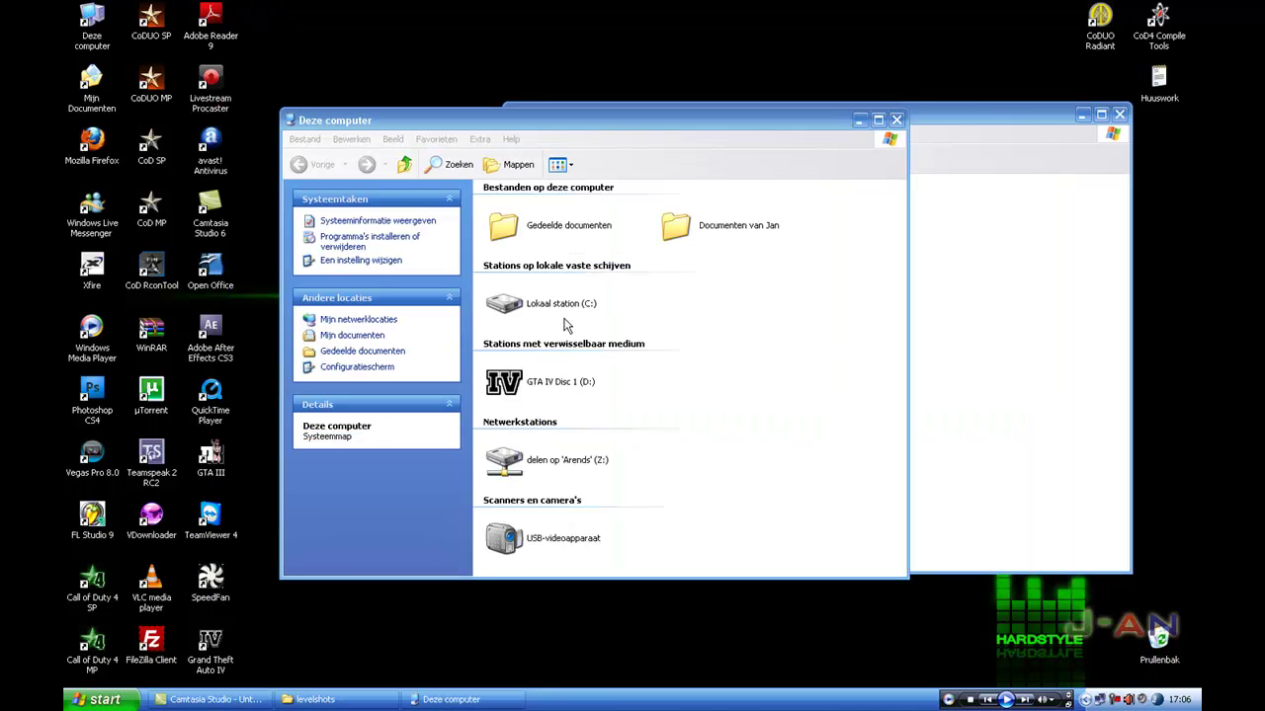
left_click(948, 328)
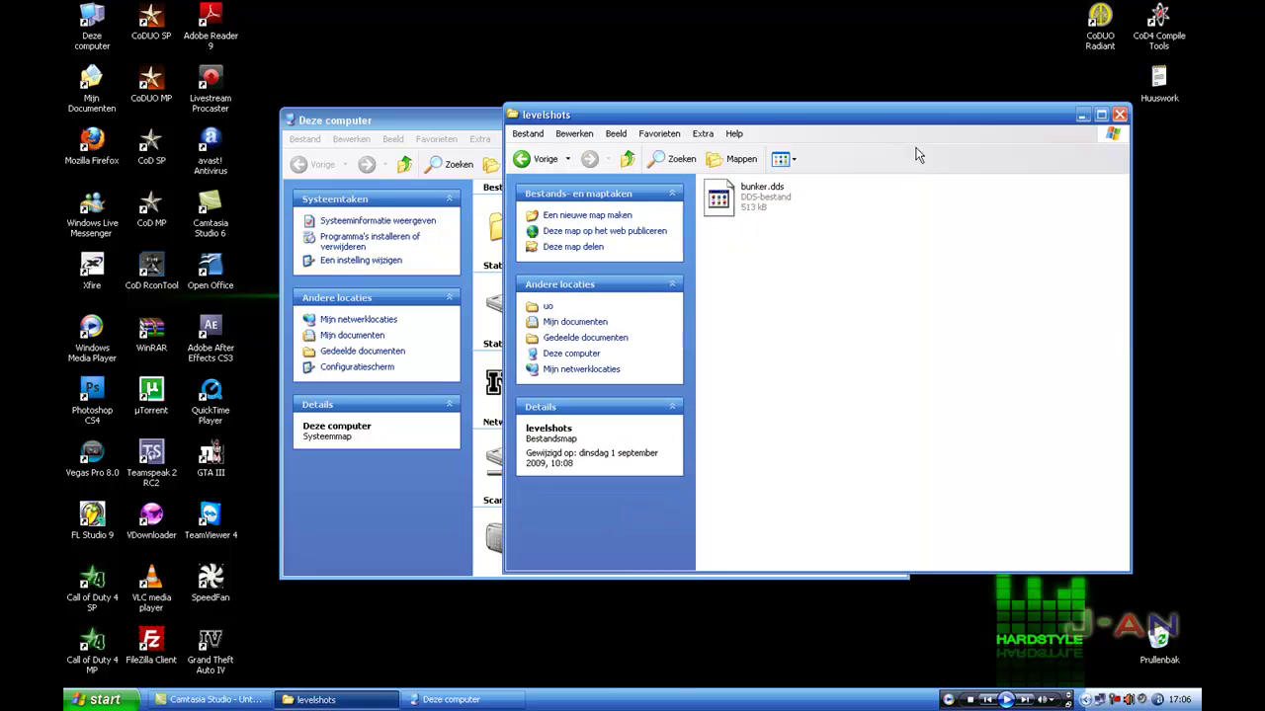
Go up to the game's uo folder, close the drive overview window, and move the bunker PK3 file onto the desktop
left_click(629, 161)
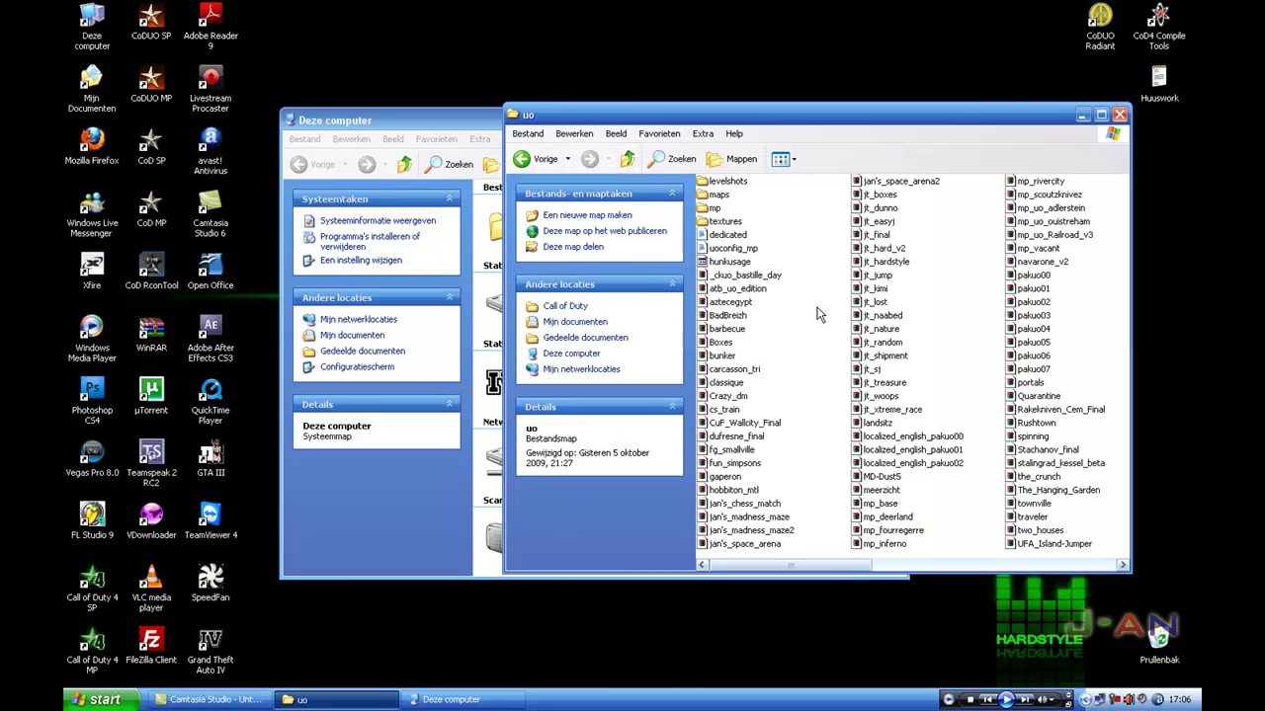
left_click(466, 134)
left_click(905, 121)
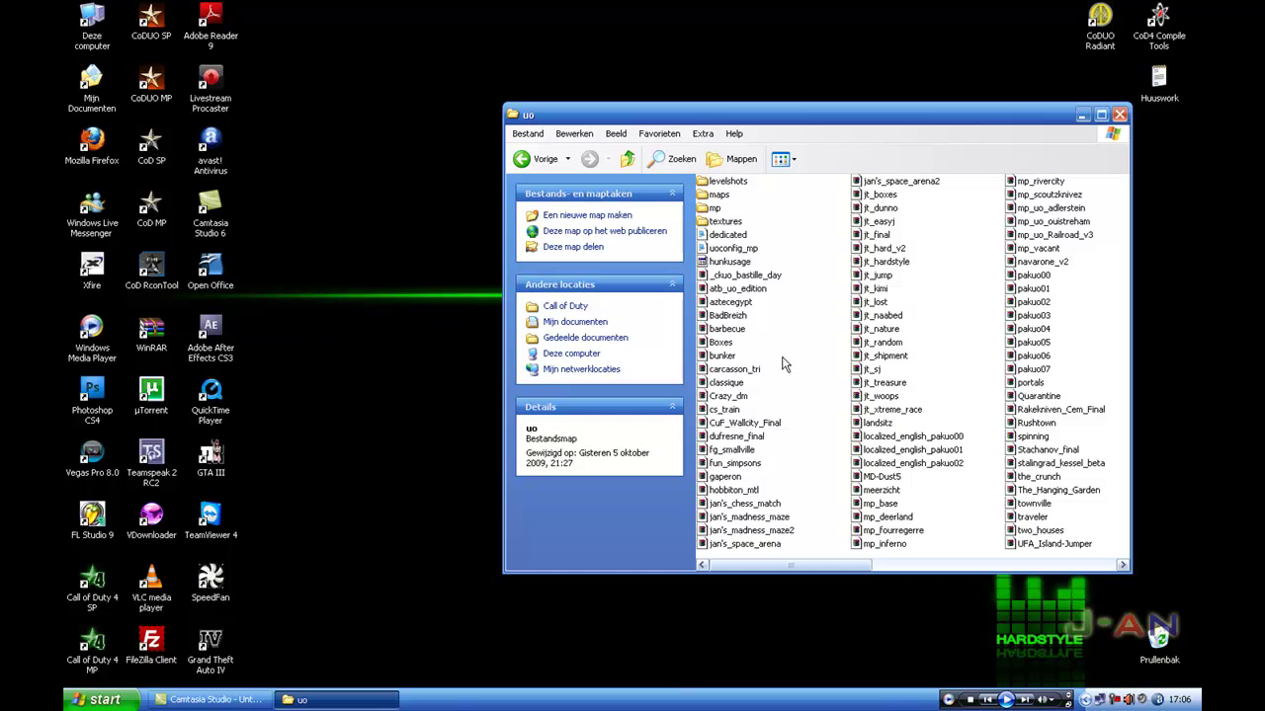
left_click(721, 357)
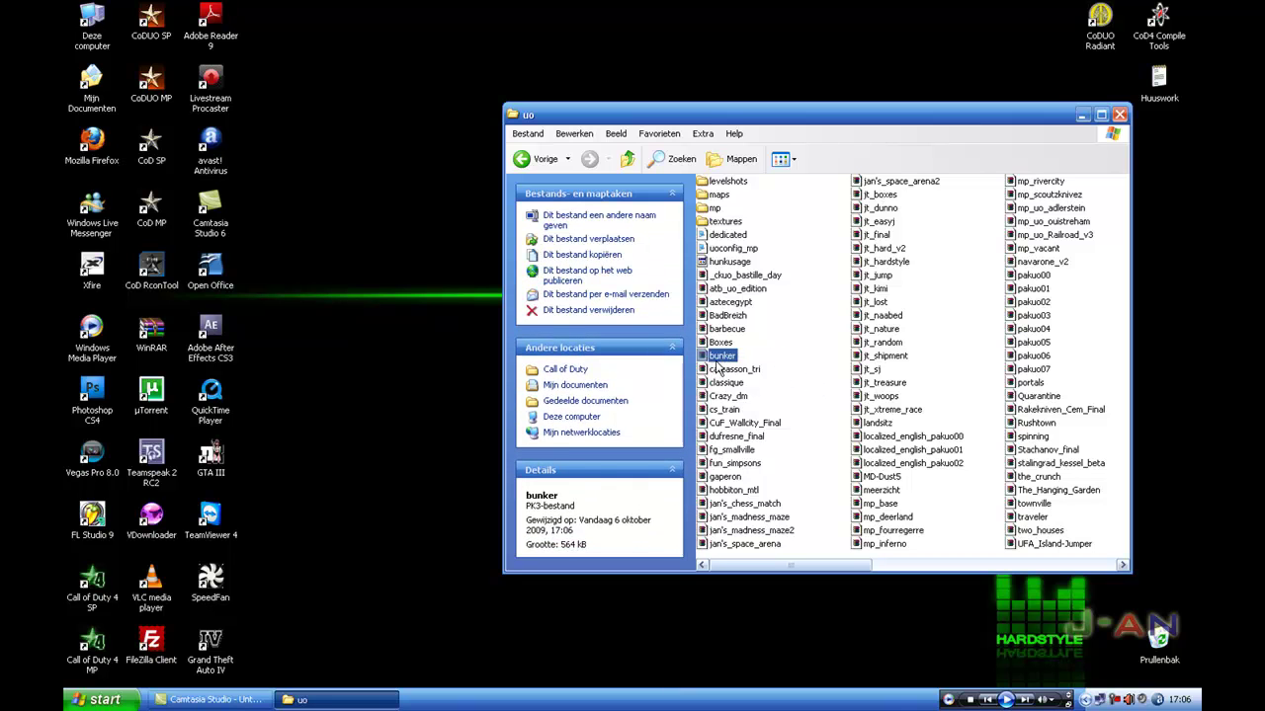
left_click_drag(719, 359, 452, 255)
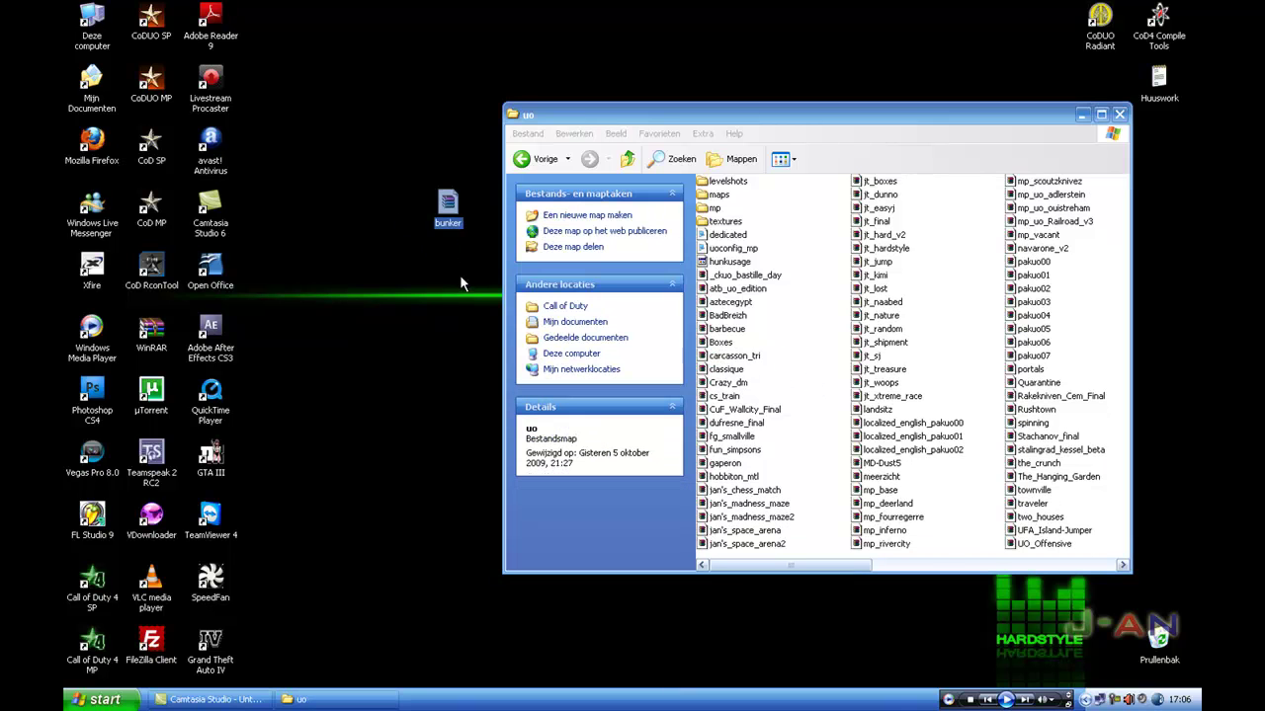
Open the desktop's bunker.pk3 in WinRAR, dismiss the licence reminder, examine the archive's top-level folders, and close WinRAR
double_click(450, 208)
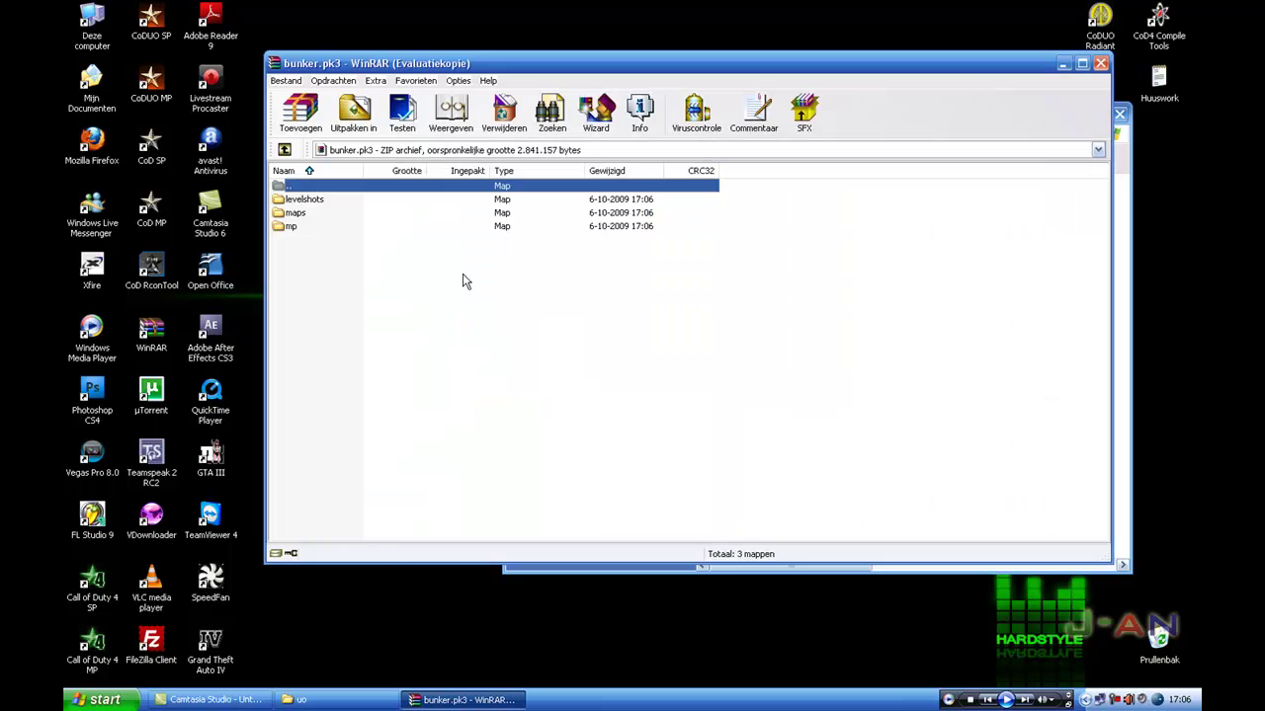
left_click_drag(464, 309, 301, 211)
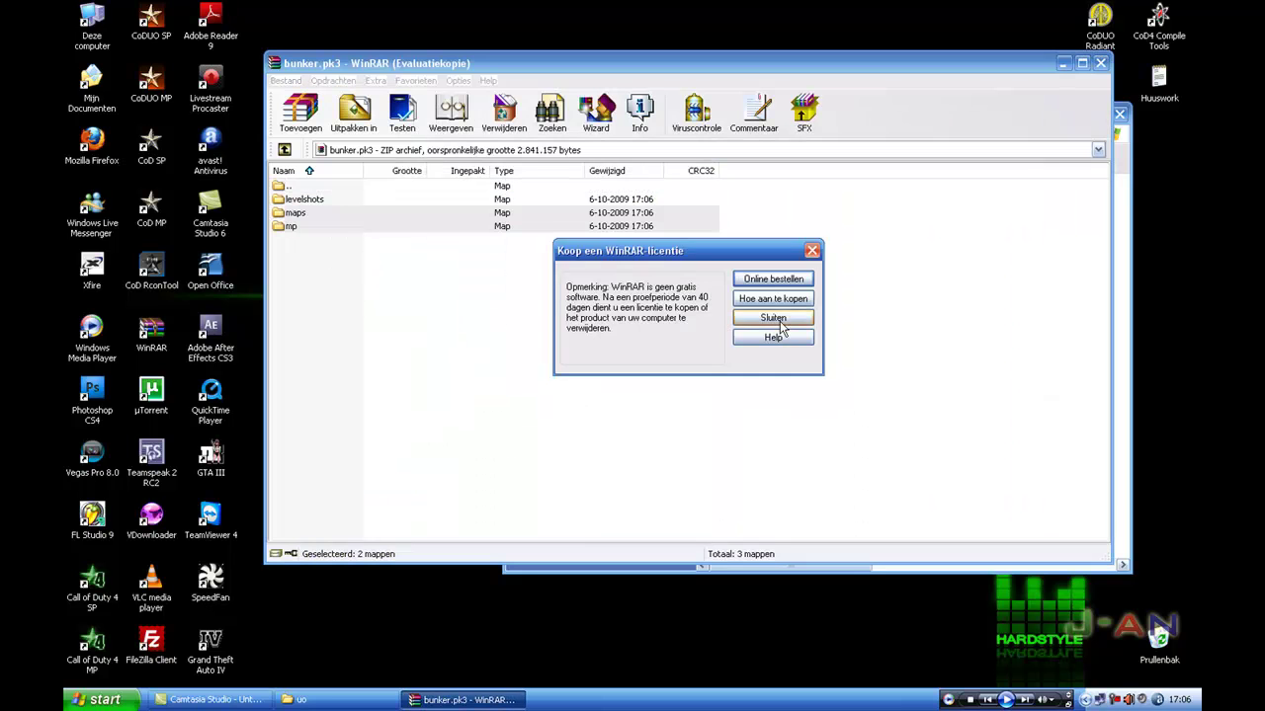
left_click(777, 319)
left_click_drag(459, 312, 406, 299)
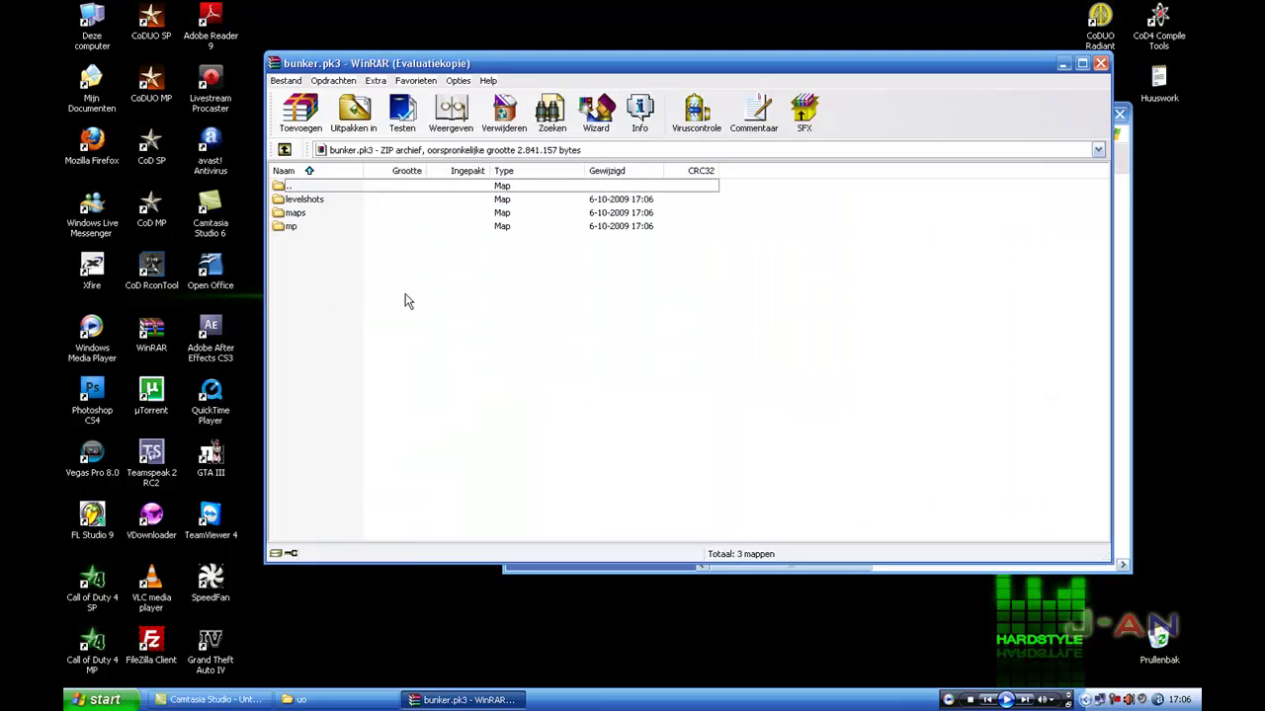
left_click(1104, 64)
Move the bunker PK3 file from the desktop back into the uo folder and close the folder window
left_click_drag(444, 204, 790, 368)
left_click_drag(794, 117, 693, 99)
left_click(1018, 97)
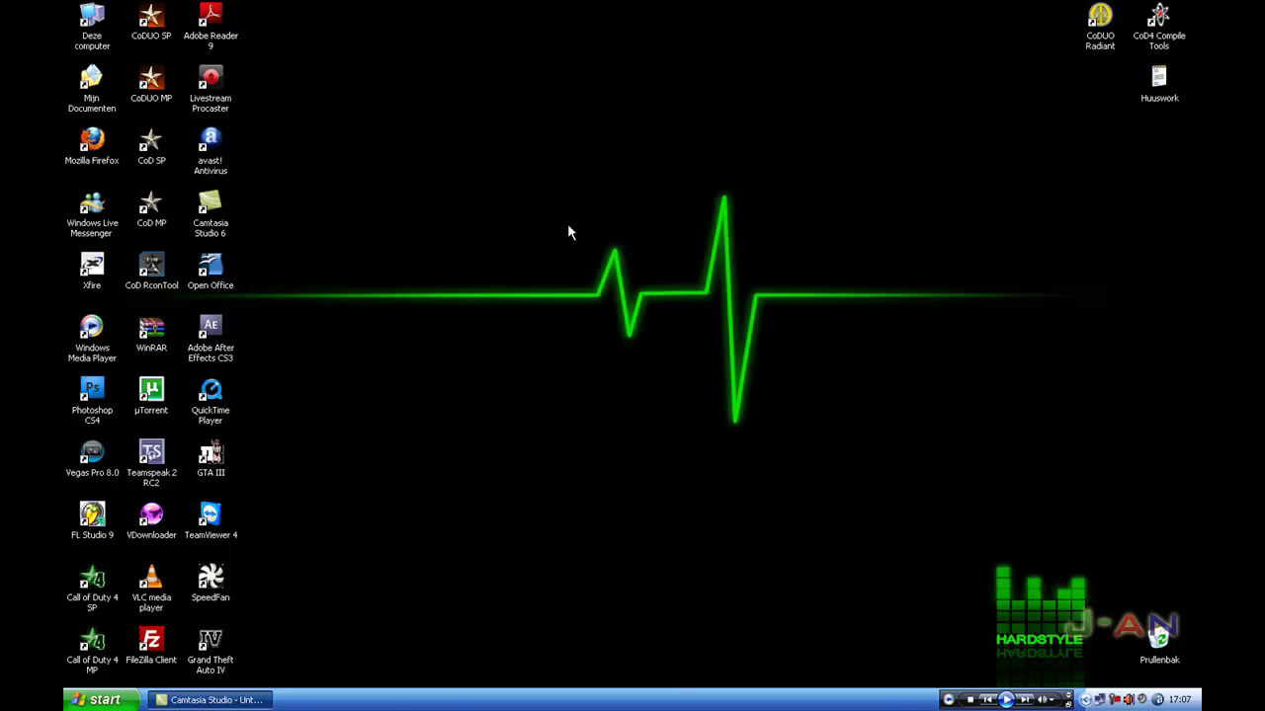
left_click_drag(625, 193, 351, 461)
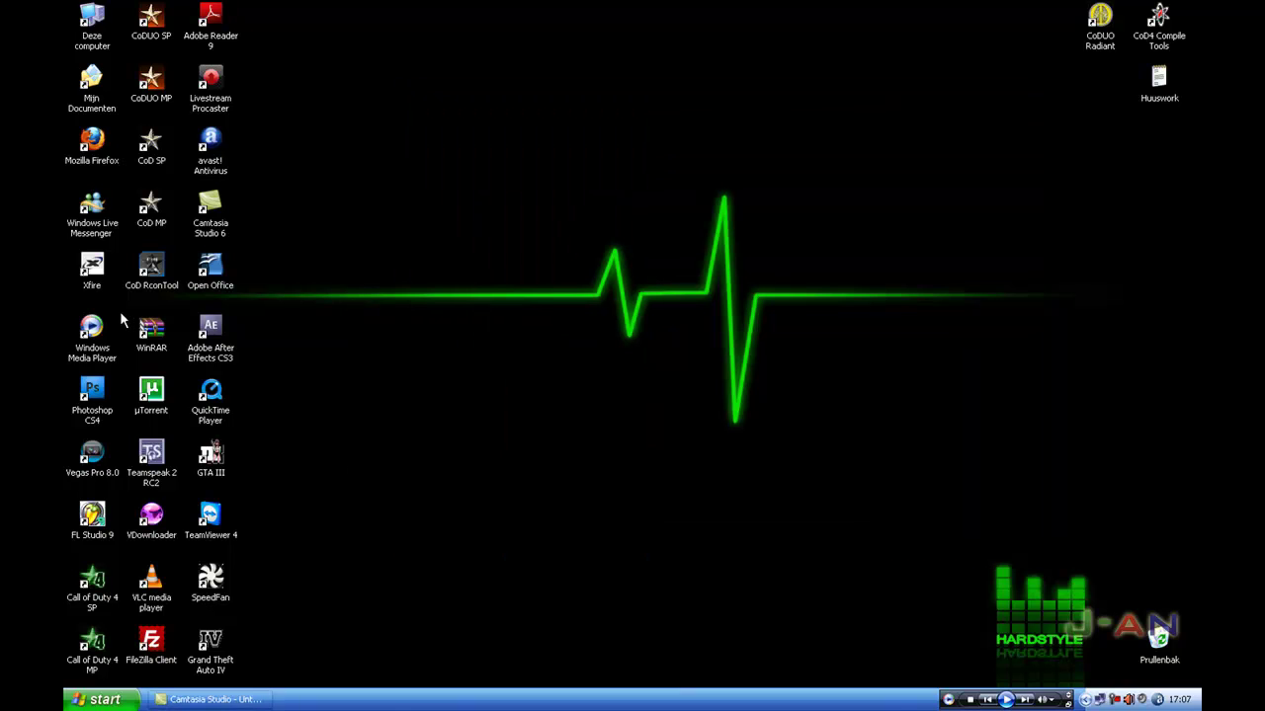
Create a new folder named maps on the desktop
right_click(416, 361)
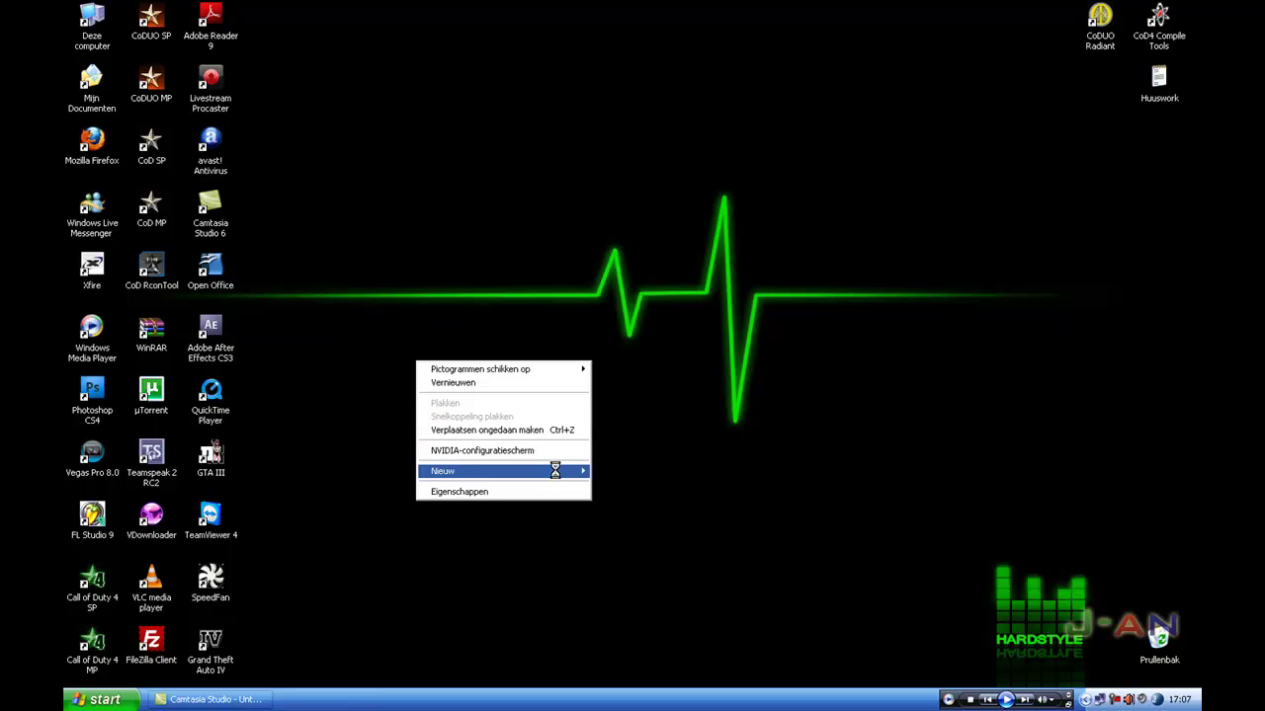
mouse_move(555, 471)
left_click(612, 473)
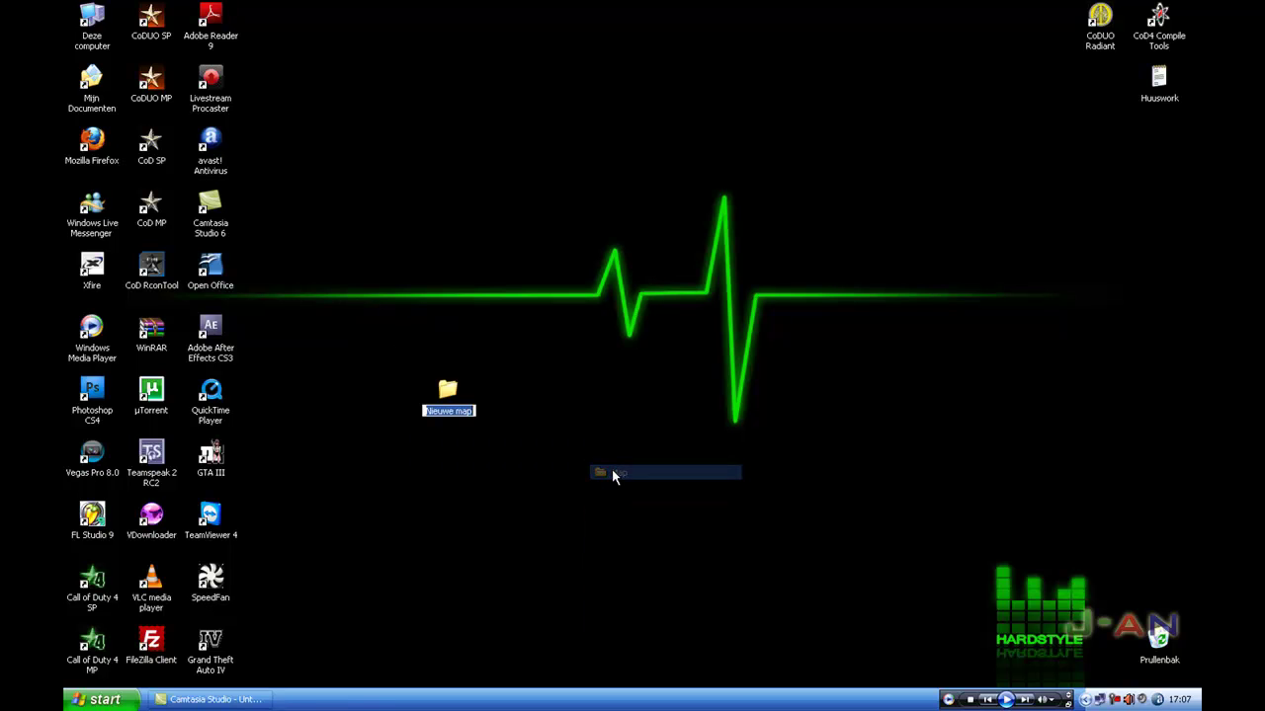
type("maps")
key("Return")
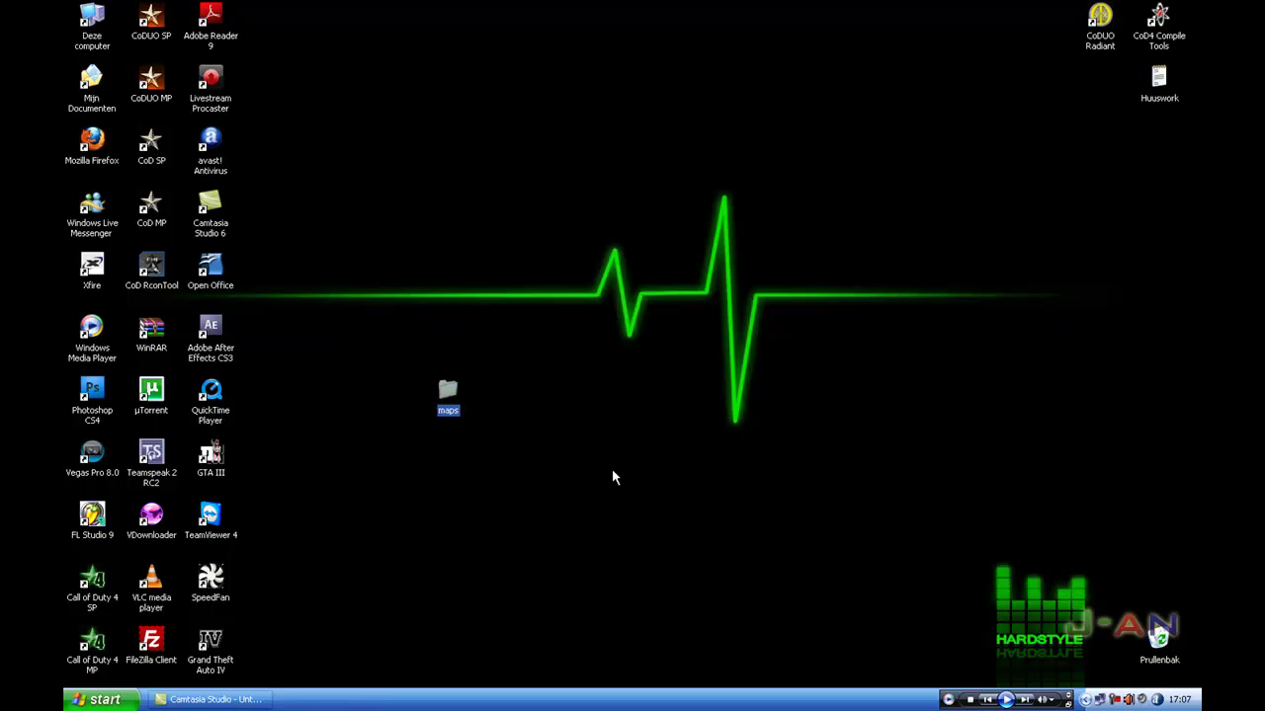
Create a subfolder named mp inside the desktop's maps folder and close the folder window
key("Return")
left_click(333, 194)
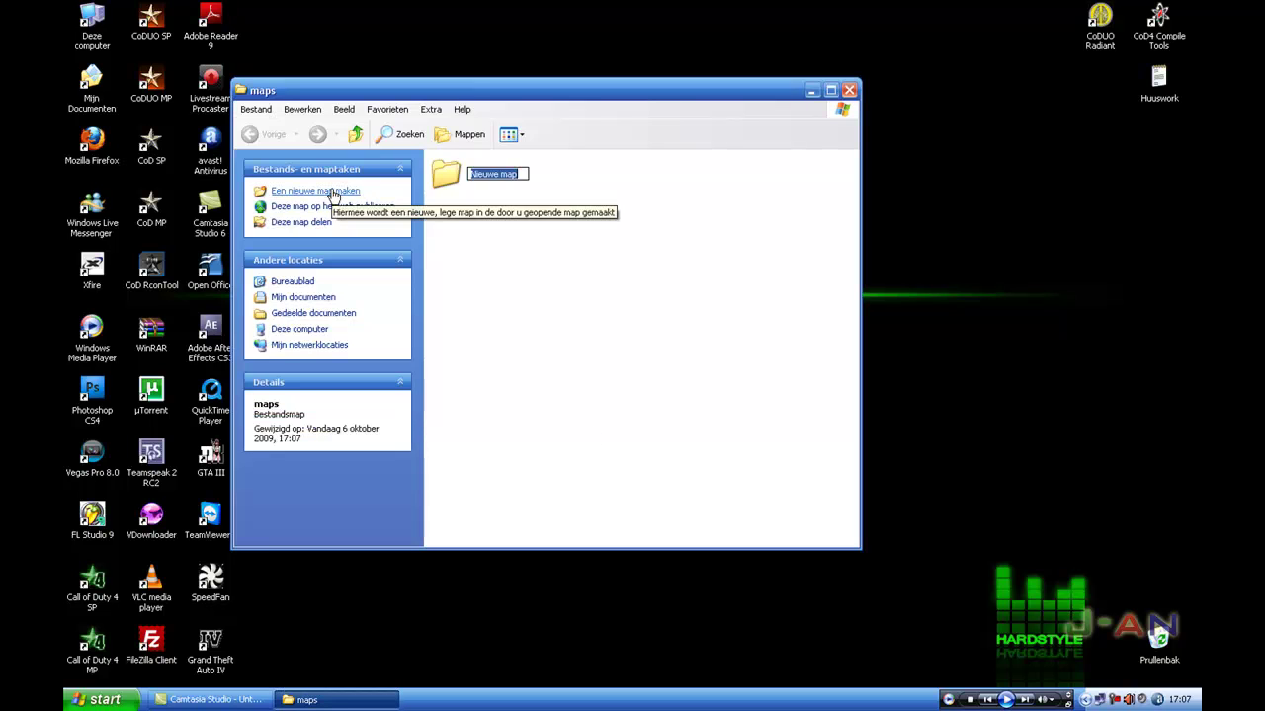
type("lol")
key("Return")
left_click(849, 90)
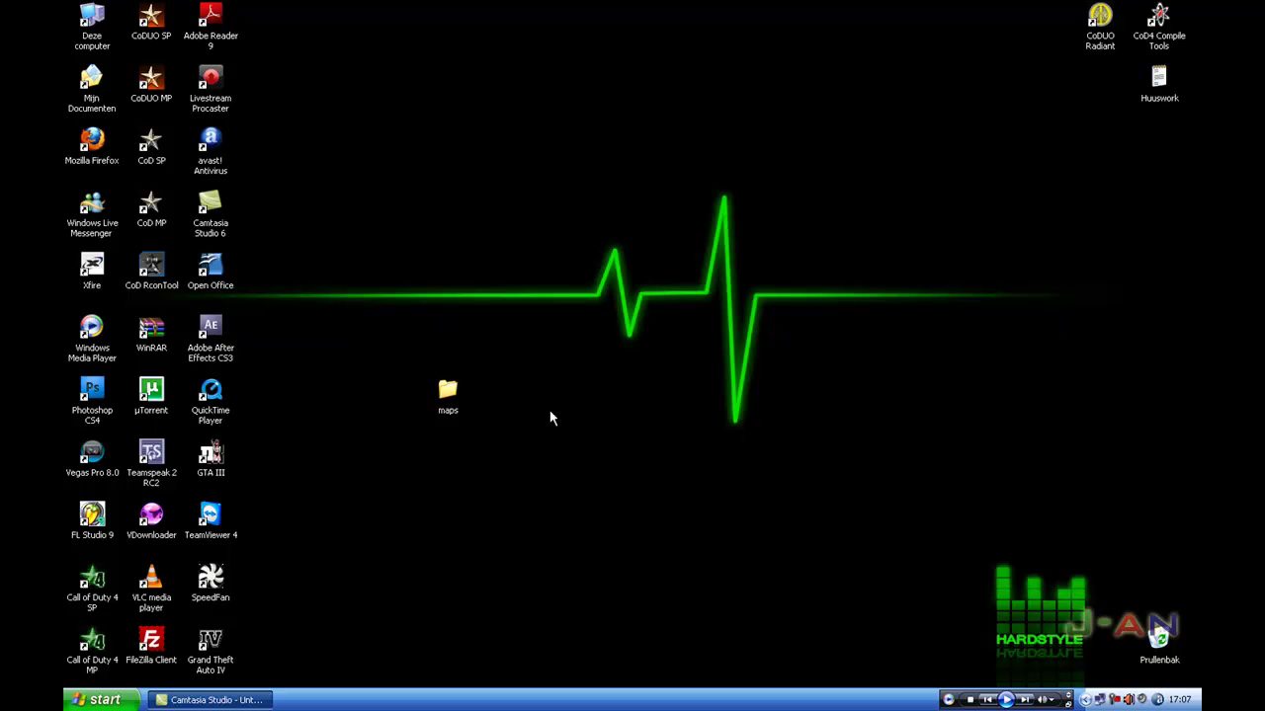
Create a second folder named mp on the desktop, beside the maps folder
right_click(502, 403)
mouse_move(622, 513)
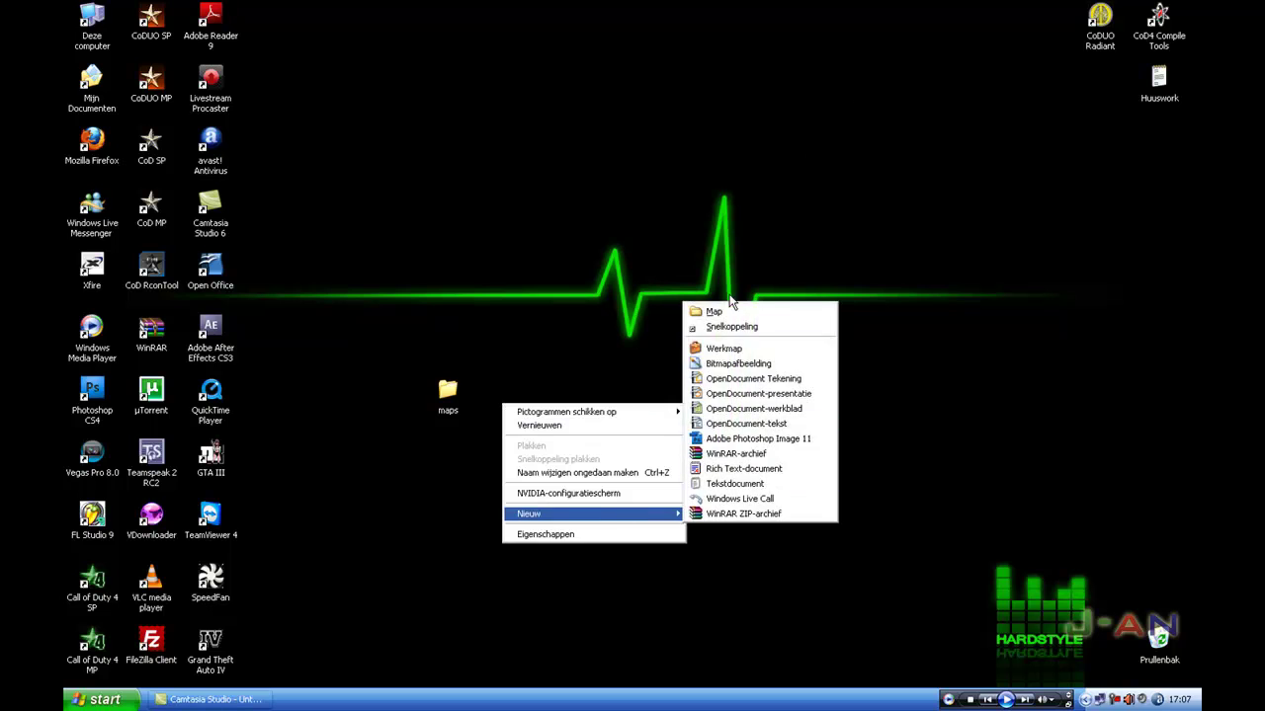
left_click(732, 310)
type("mp")
key("Return")
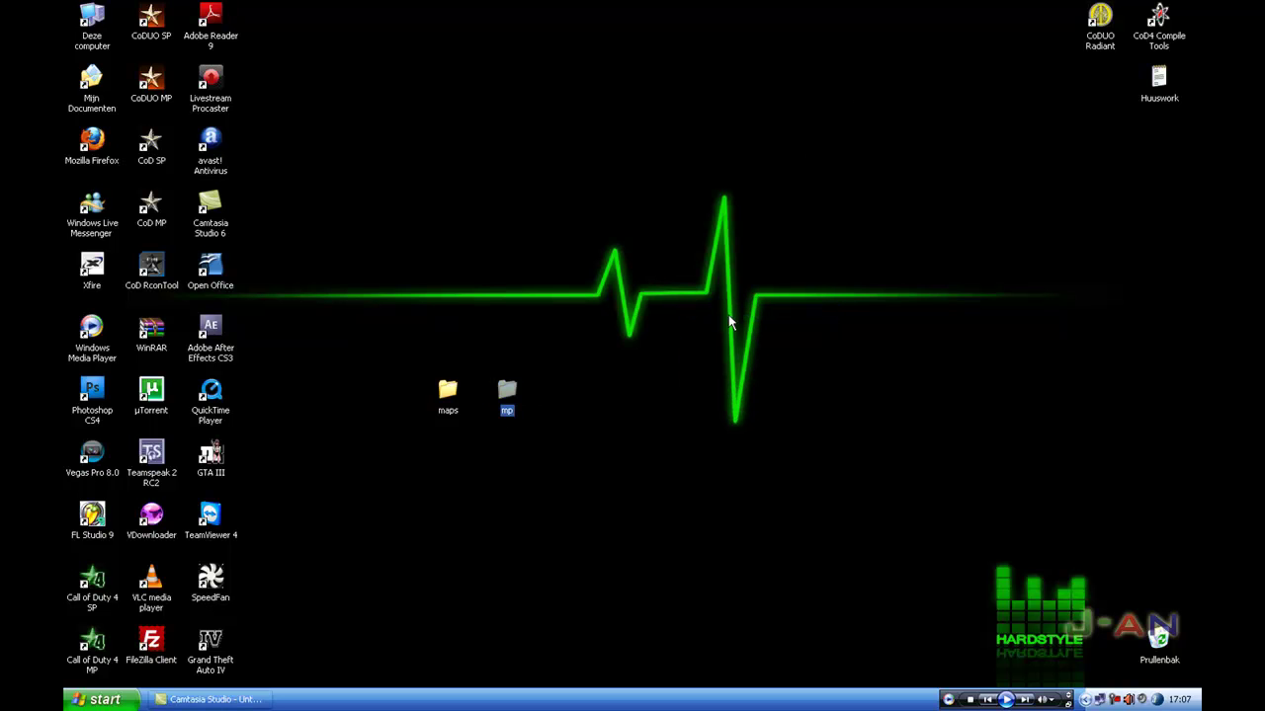
Create a folder named levelshots on the desktop and place it directly beside the mp folder
right_click(598, 391)
mouse_move(741, 494)
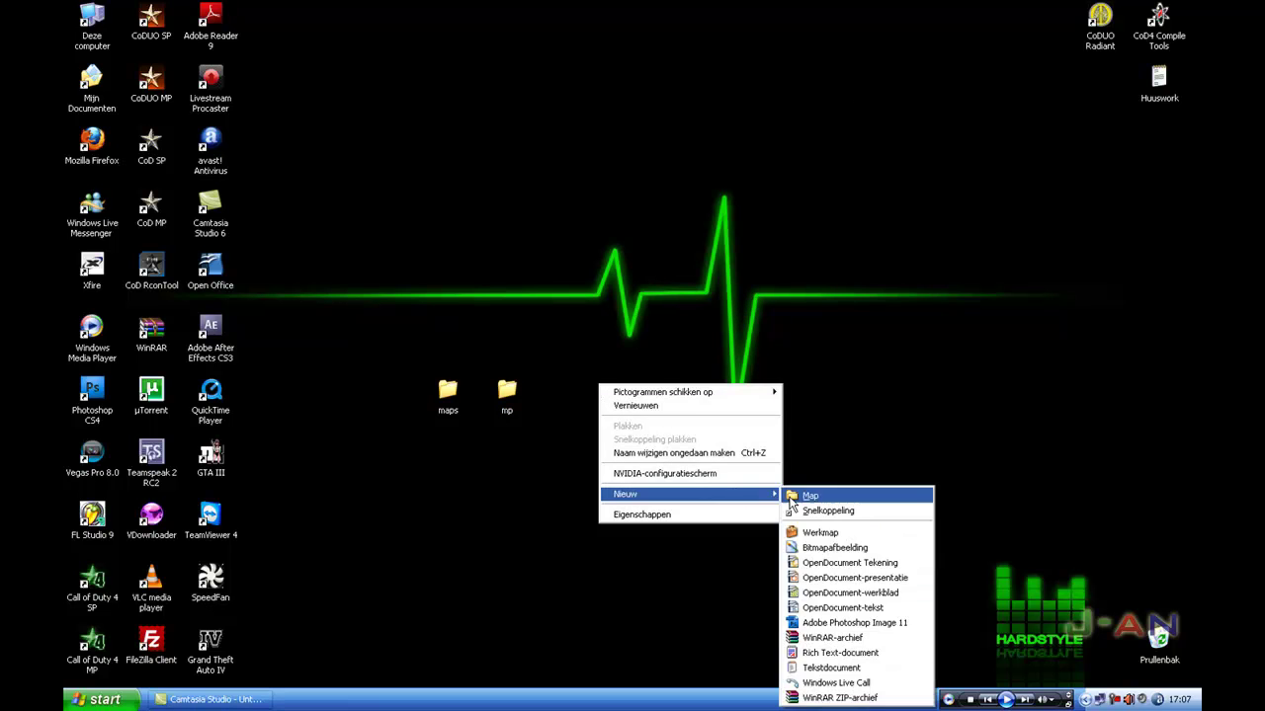
left_click(824, 499)
type("levelshots")
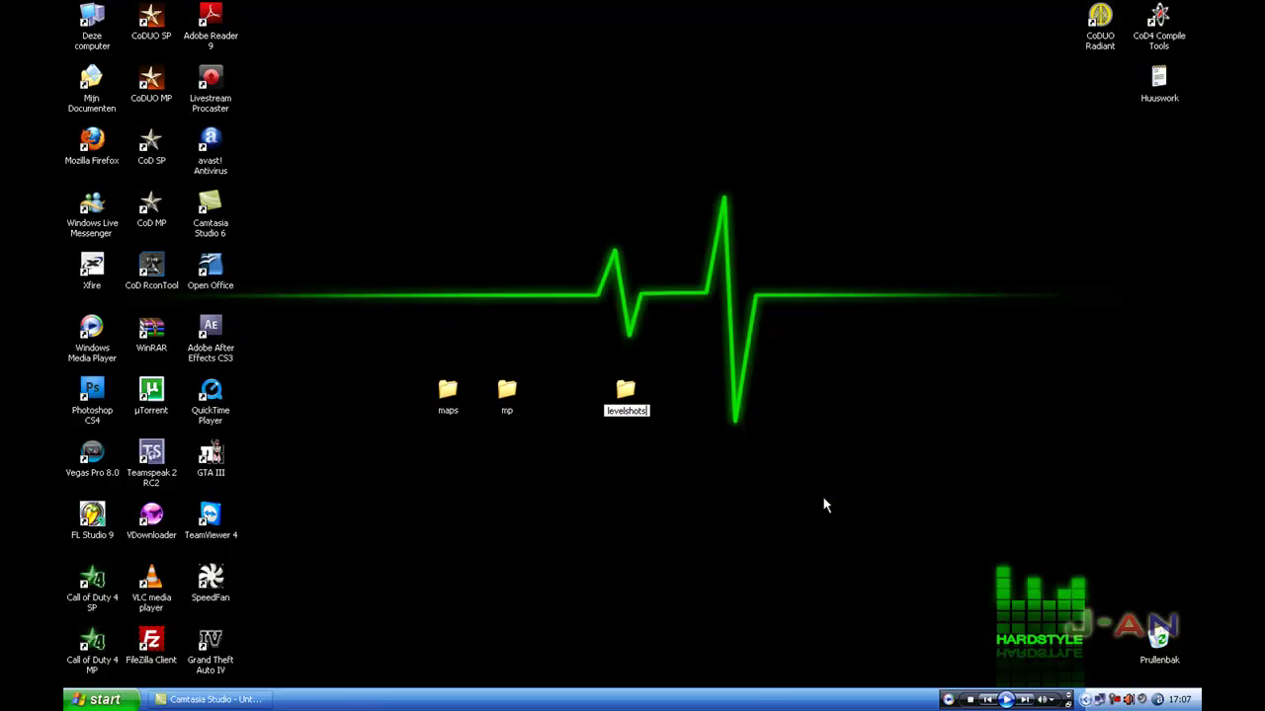
key("Return")
left_click_drag(641, 407, 588, 412)
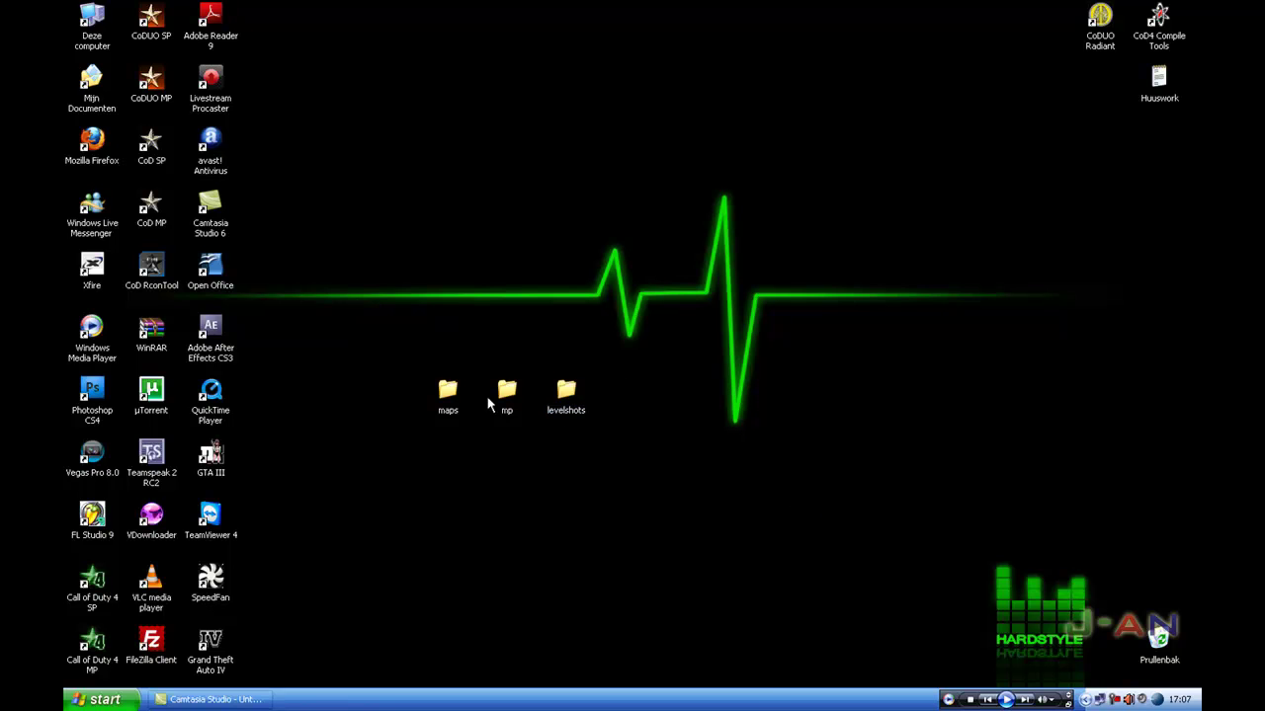
Open the desktop's maps\mp folder, and in a second window browse to Program Files\Call of Duty\uo\maps\mp on drive C
double_click(445, 391)
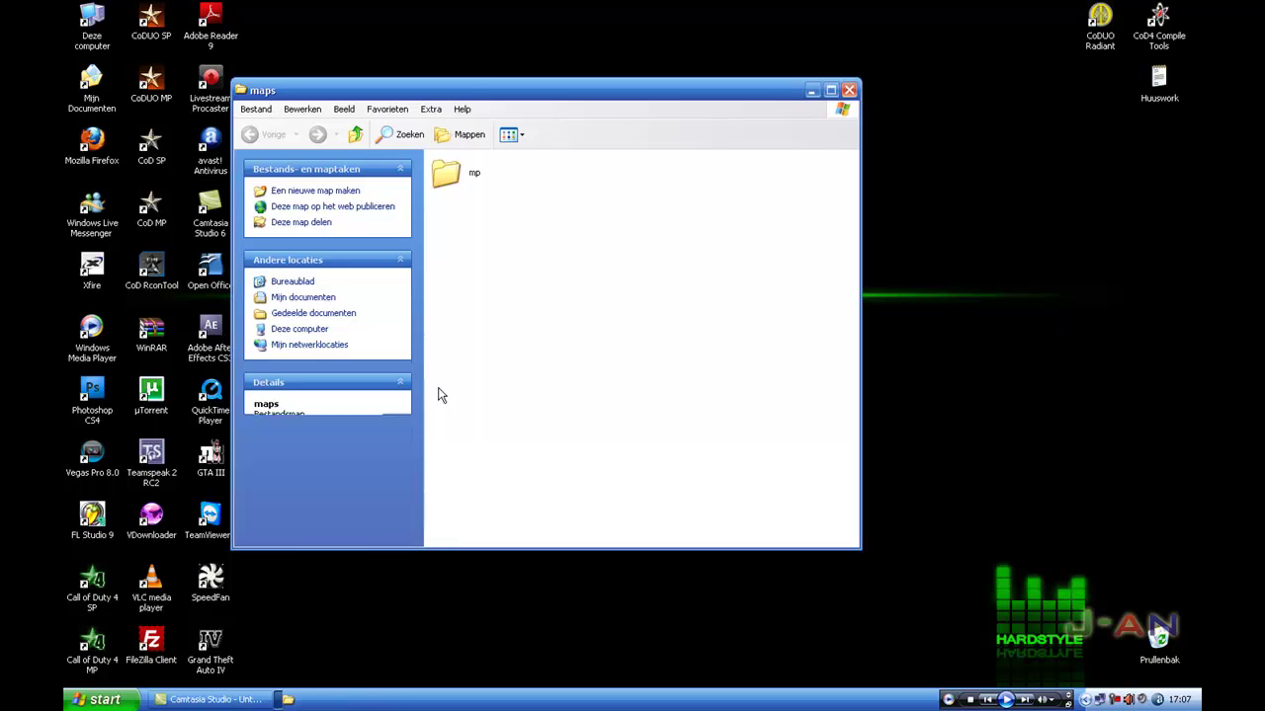
double_click(446, 166)
left_click(81, 34)
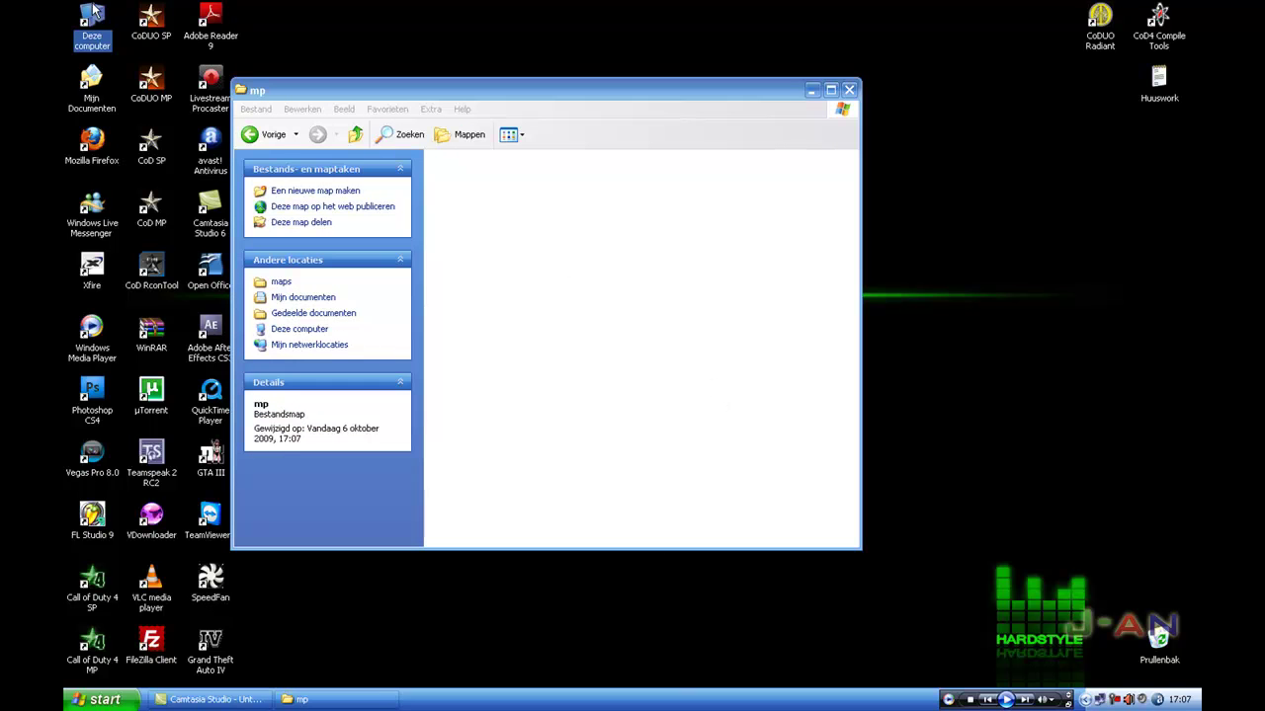
double_click(92, 15)
double_click(524, 301)
left_click(542, 390)
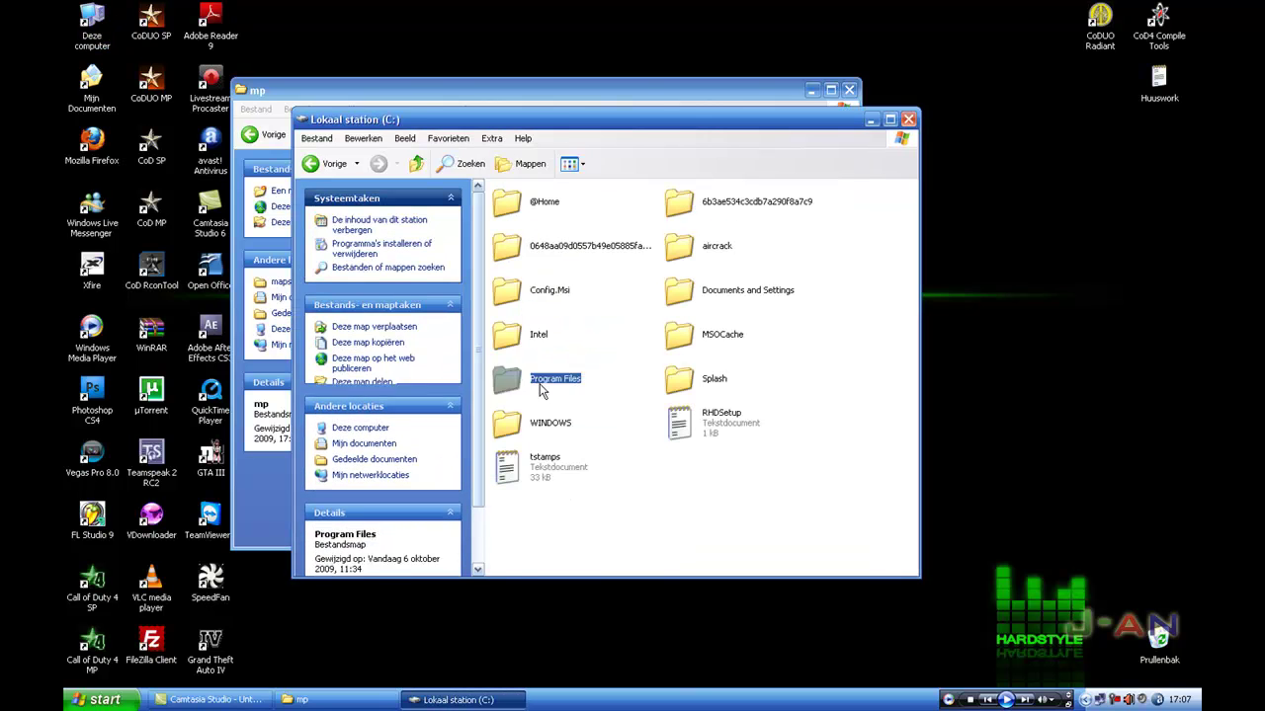
double_click(542, 390)
double_click(550, 333)
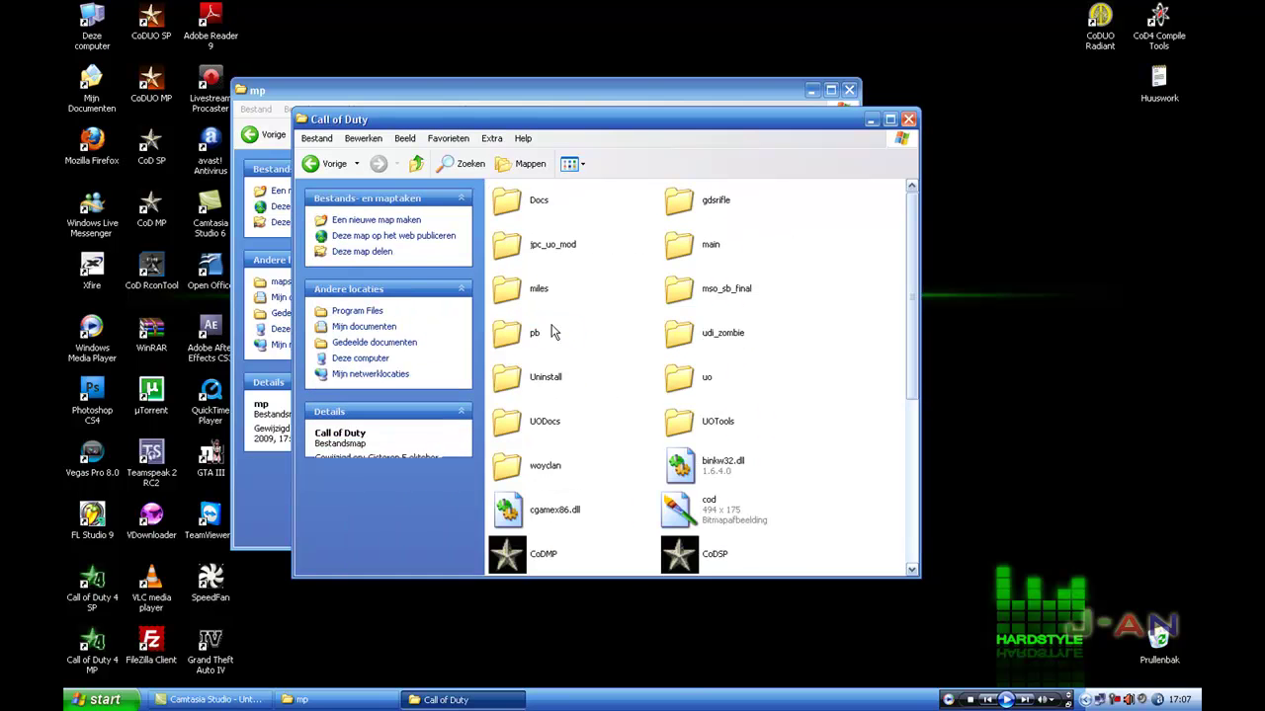
double_click(555, 253)
double_click(512, 202)
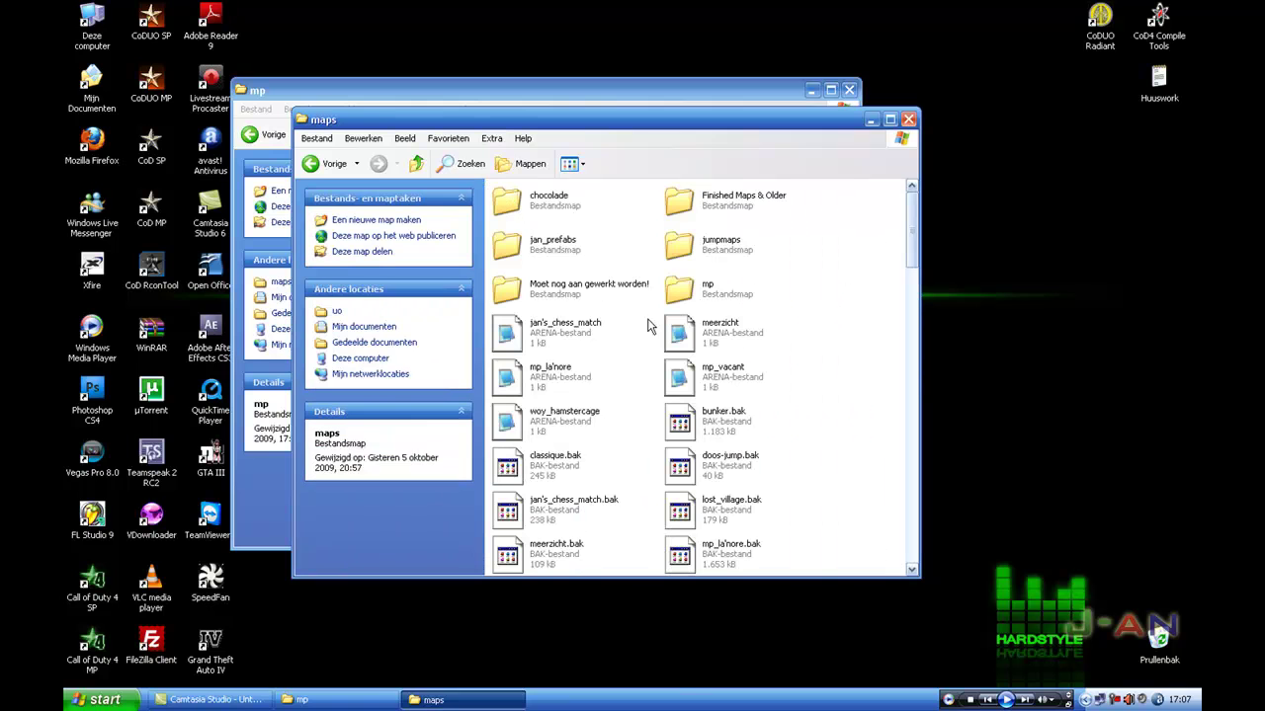
double_click(682, 286)
Move the bunker GSC file and classique.bsp from the game's maps\mp folder into the desktop's maps\mp folder, and close the destination window
left_click_drag(563, 121, 869, 258)
left_click_drag(847, 343, 514, 209)
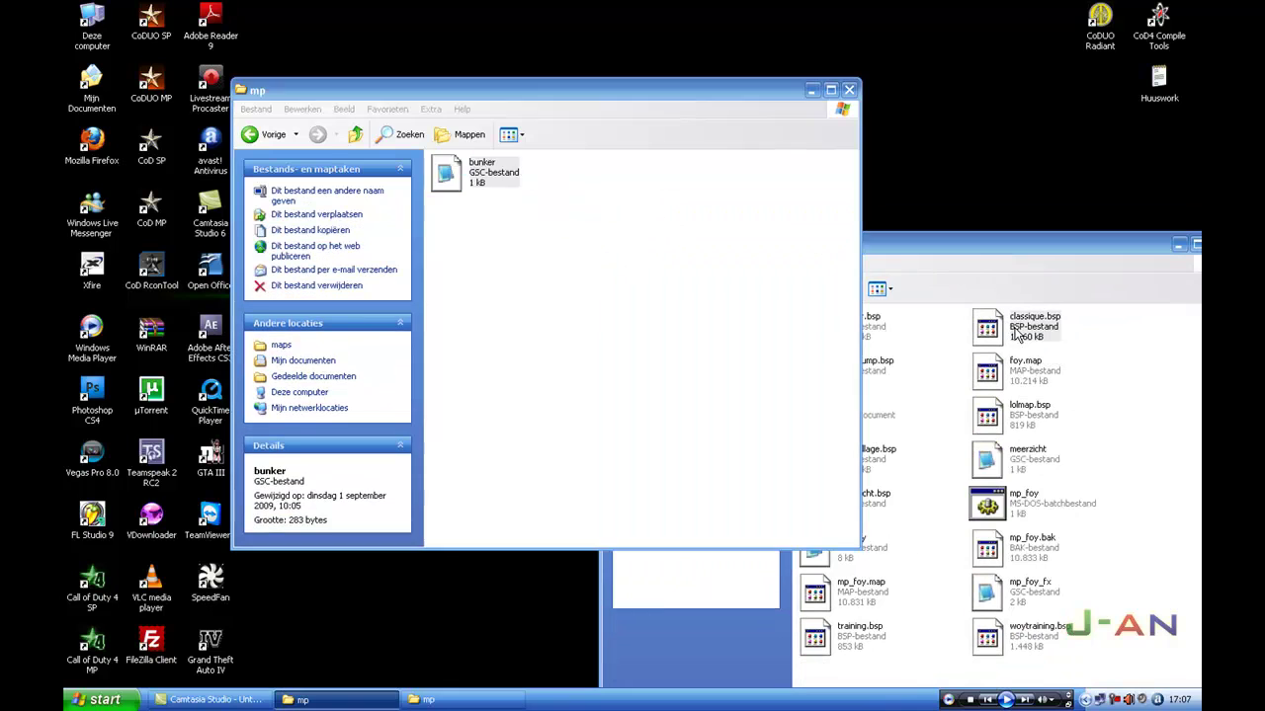
left_click_drag(987, 326, 672, 207)
left_click(850, 92)
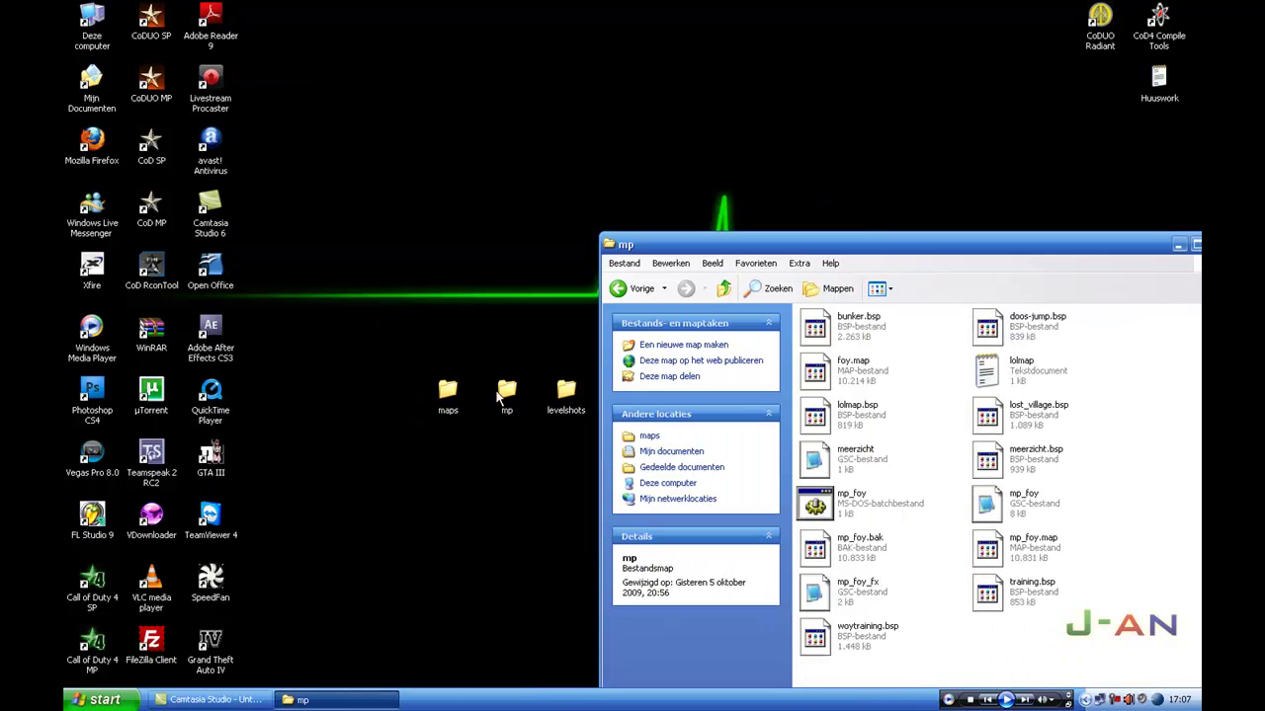
Move bunker.arena from the recycle bin into the desktop's mp folder, and close the recycle bin and mp windows
double_click(507, 390)
left_click(979, 254)
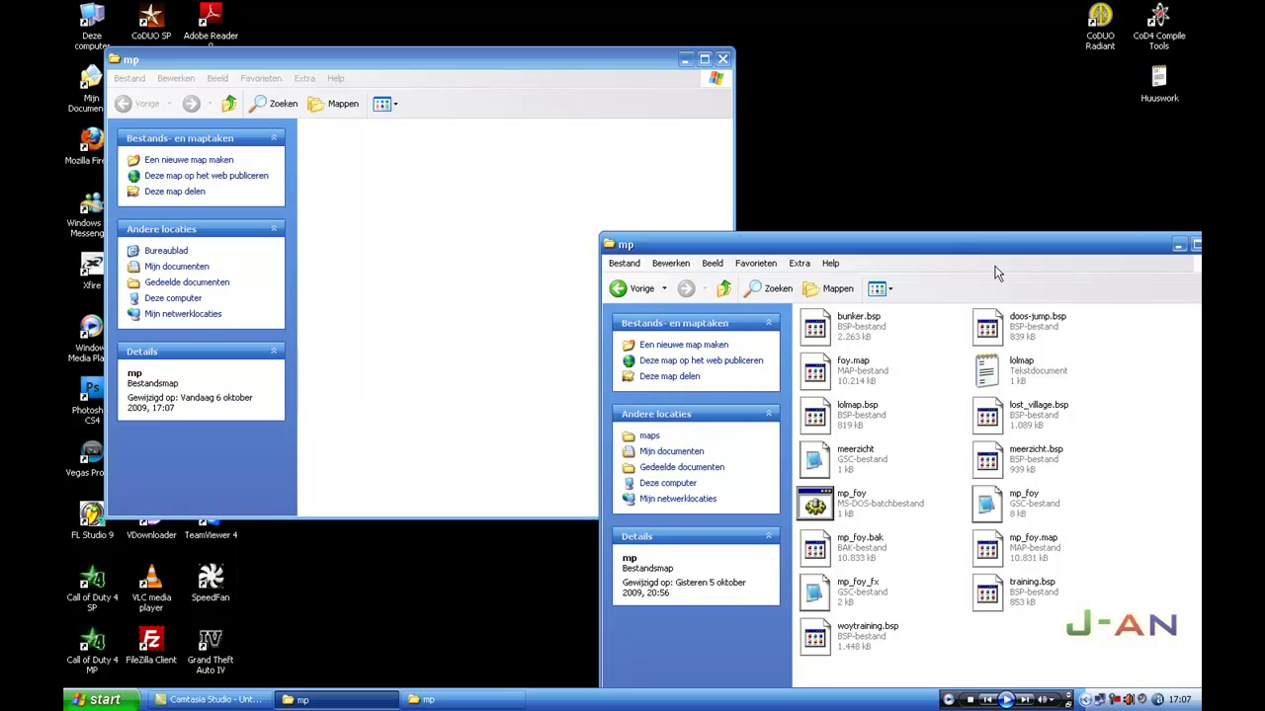
left_click_drag(919, 244, 786, 28)
double_click(1159, 627)
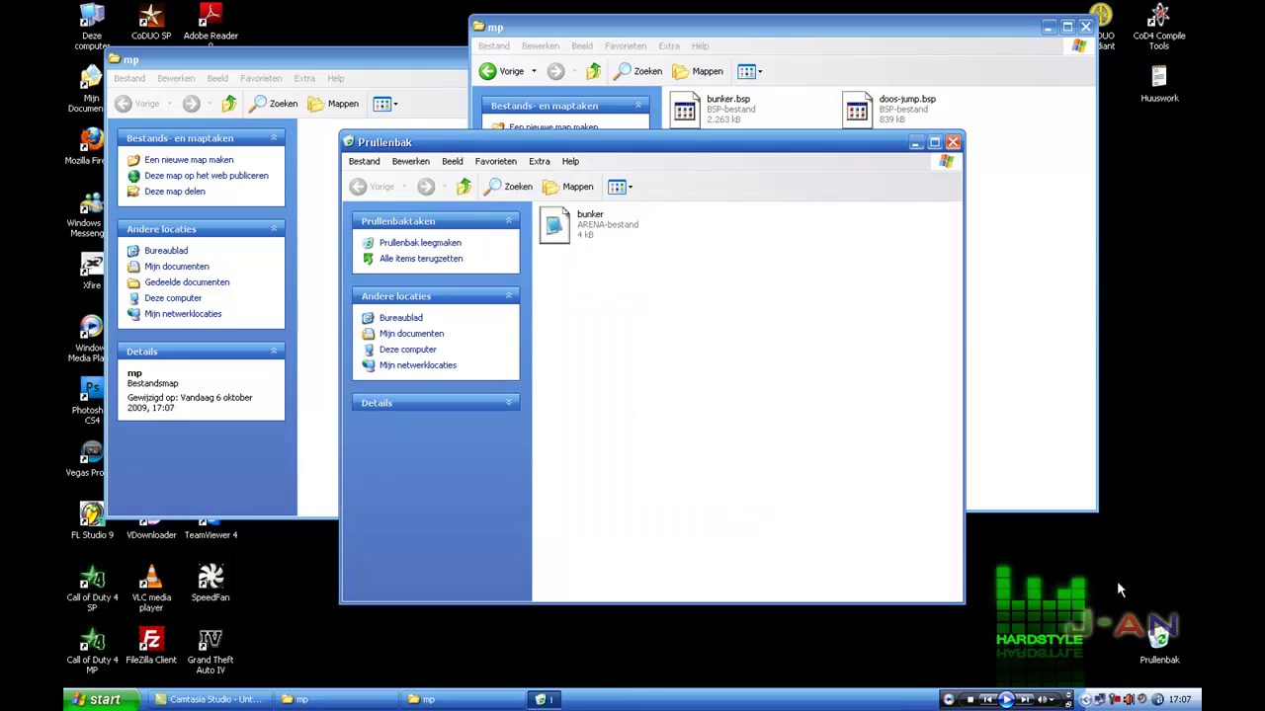
left_click_drag(555, 225, 325, 187)
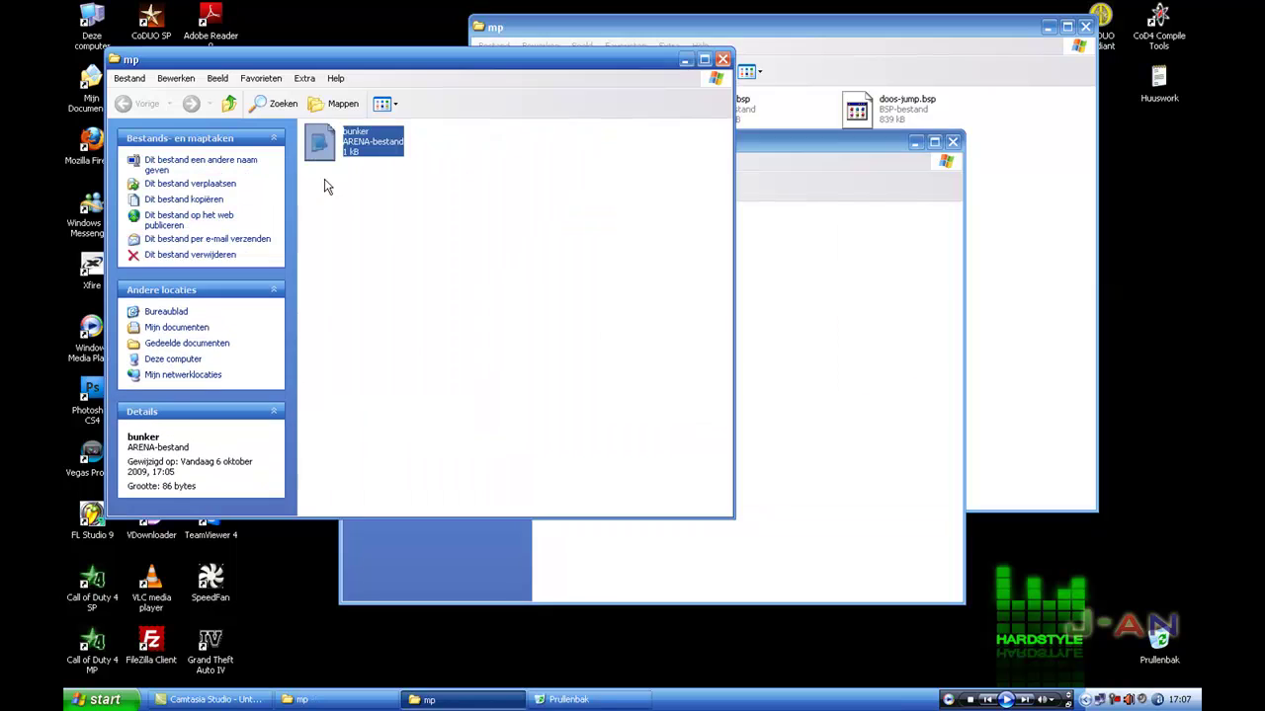
left_click(958, 302)
left_click(955, 145)
left_click_drag(1018, 26, 1086, 88)
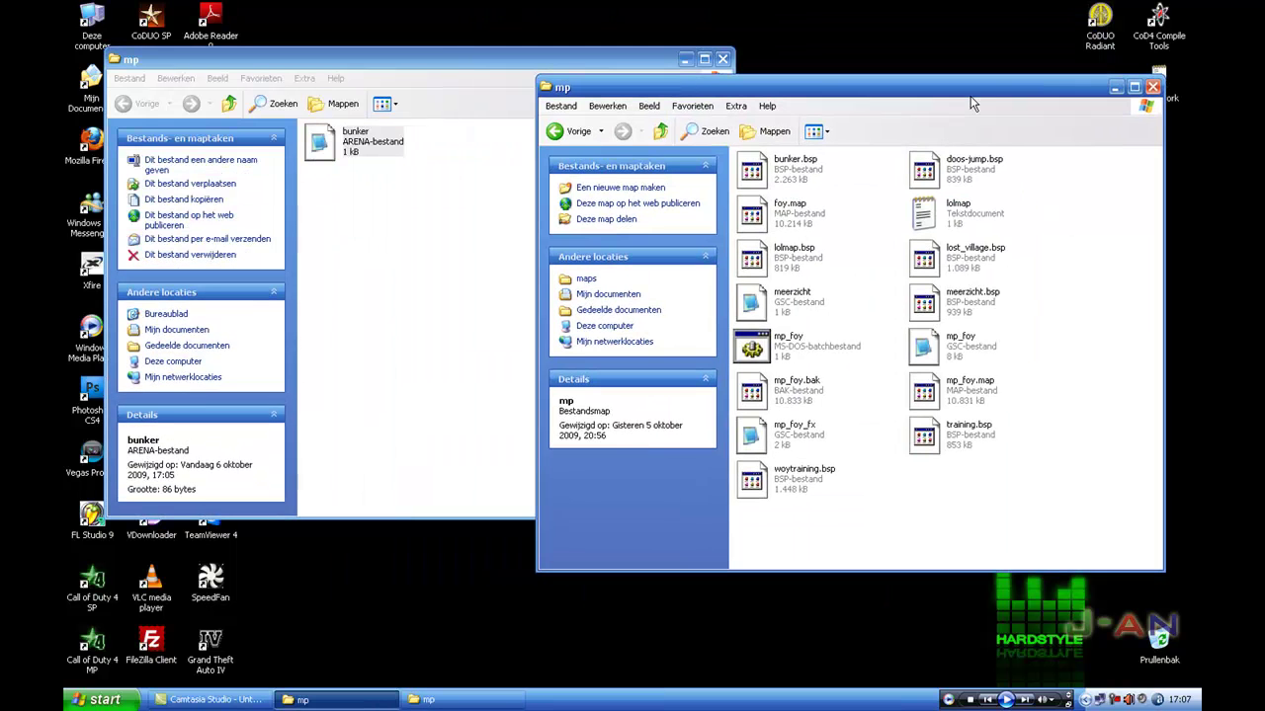
left_click(469, 165)
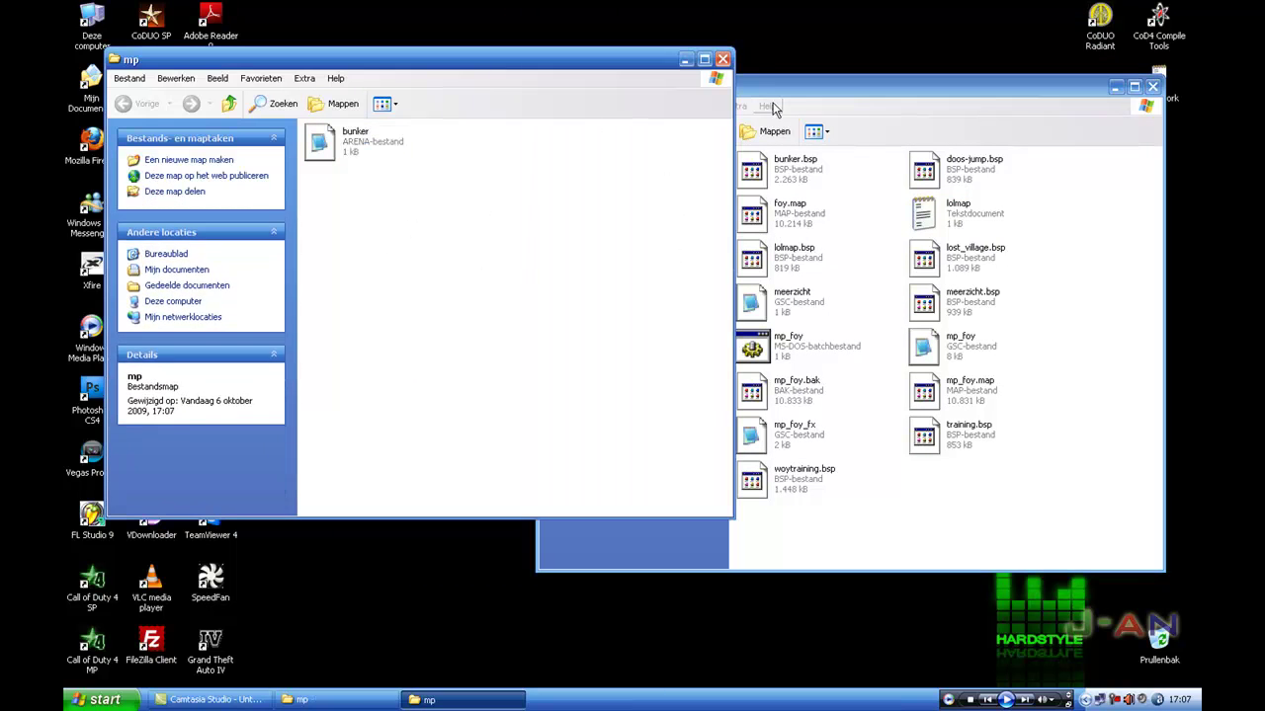
left_click(722, 59)
Go up to the game's uo folder, open its levelshots folder, and move bunker.dds into the desktop's levelshots folder
left_click(658, 137)
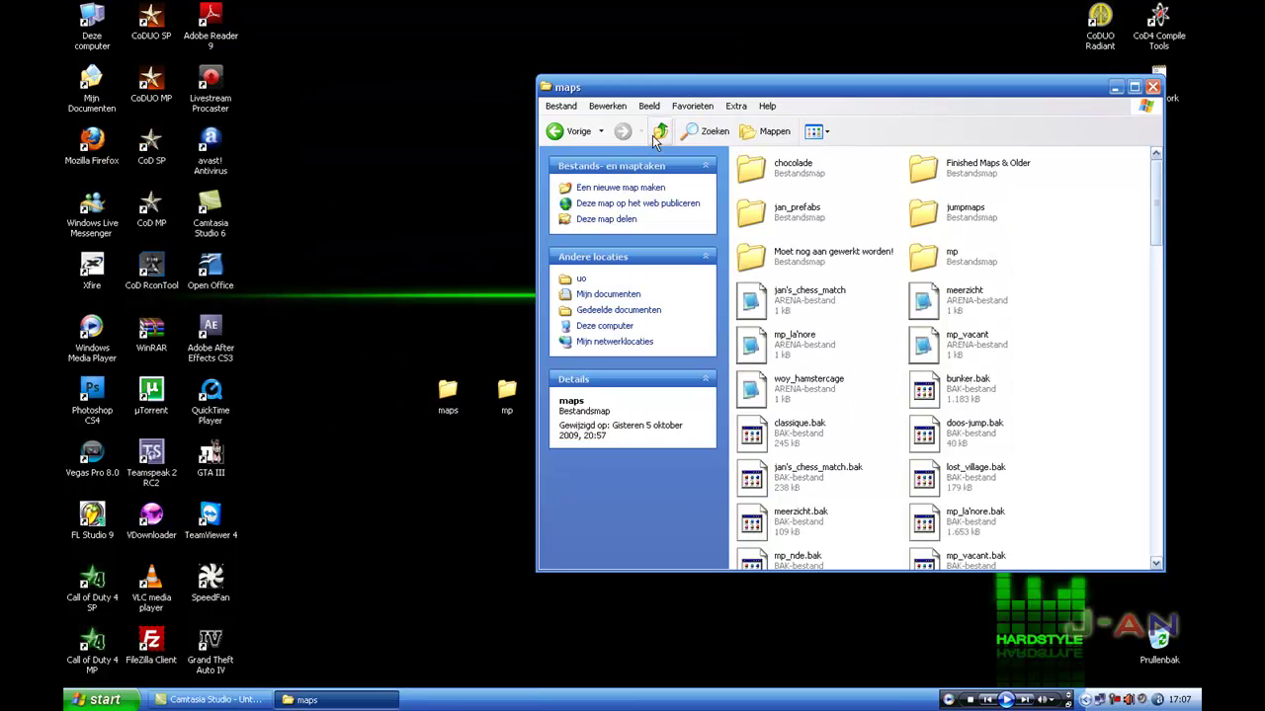
left_click(658, 136)
double_click(751, 163)
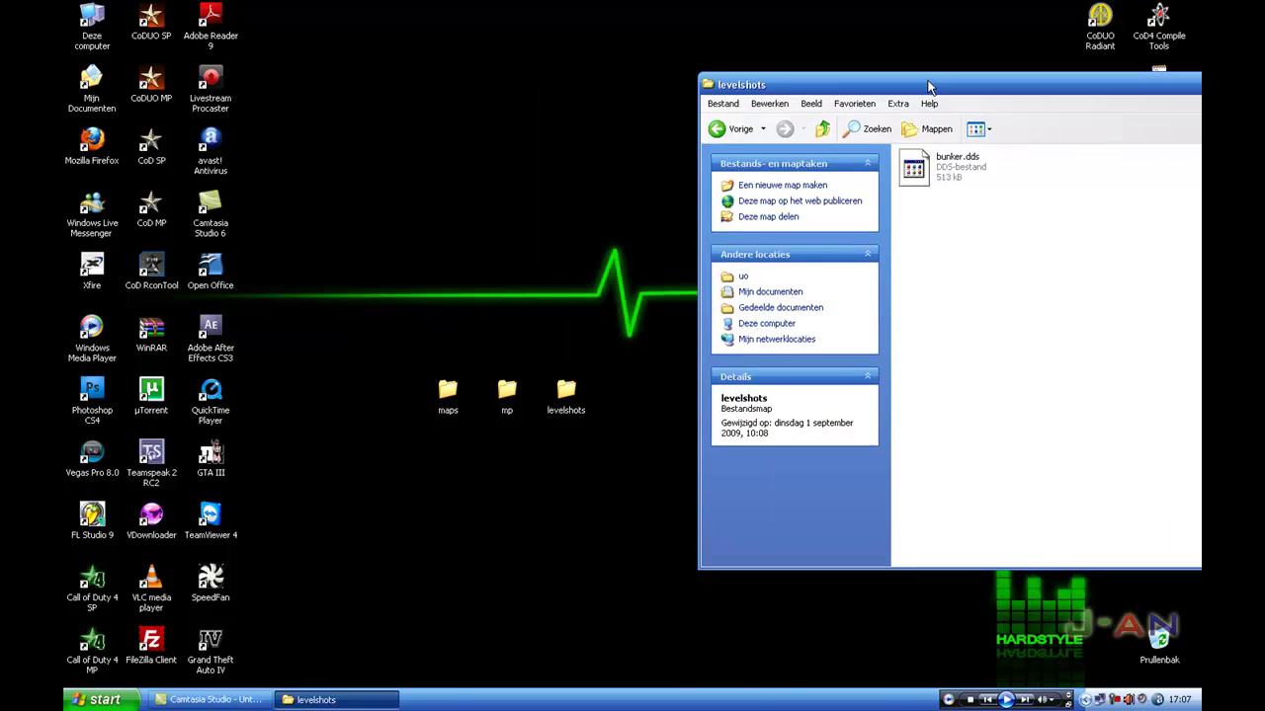
left_click_drag(921, 187, 593, 411)
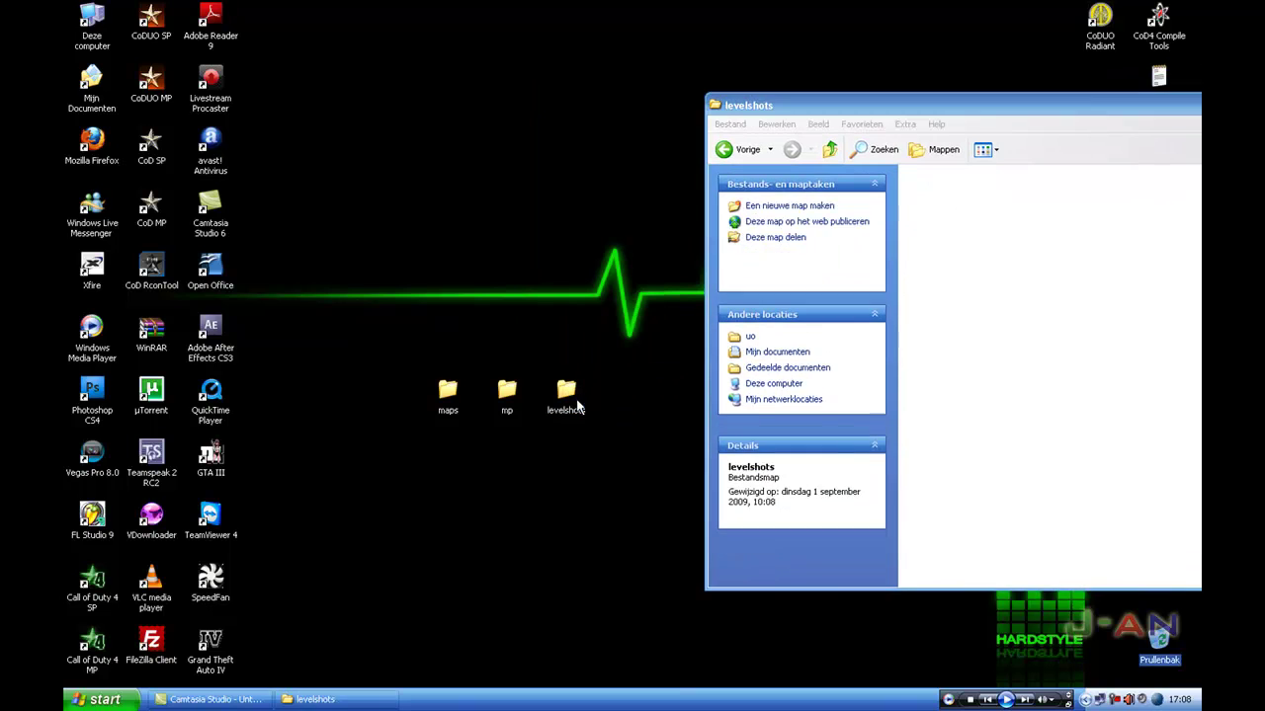
left_click_drag(971, 105, 661, 107)
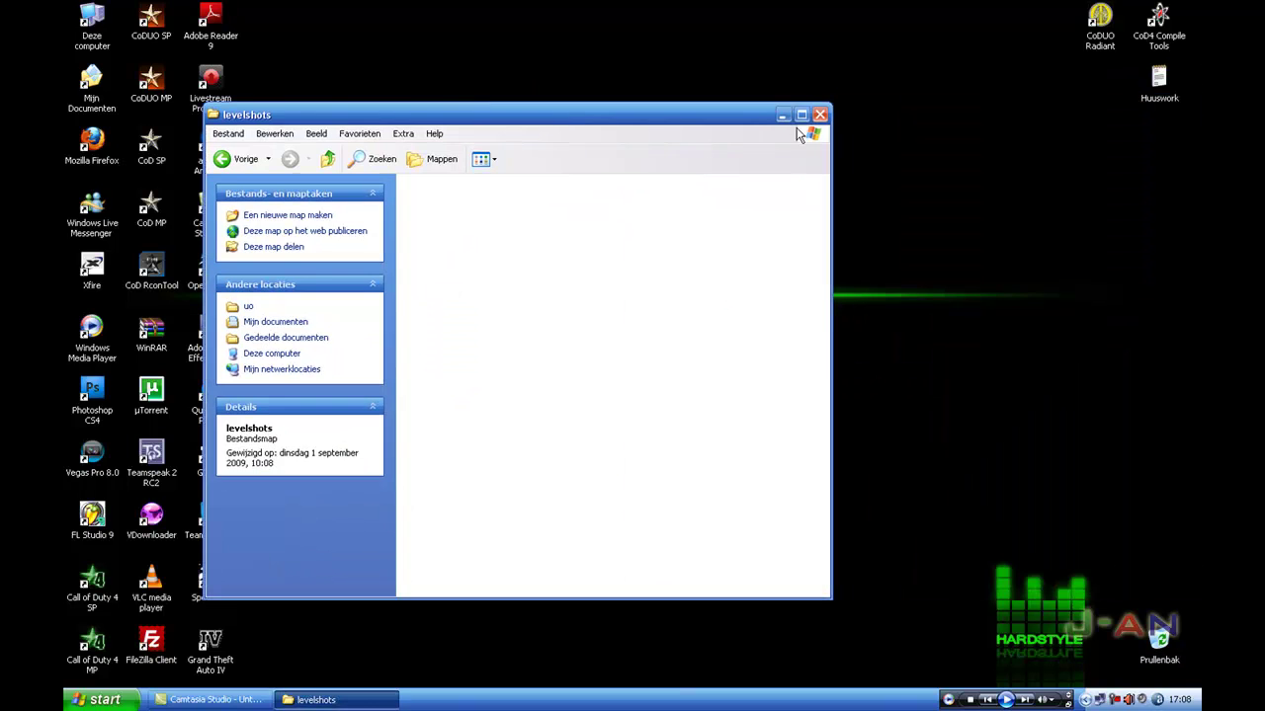
Close the levelshots window and pack the desktop's maps, mp and levelshots folders into a ZIP-format archive named bunker.pk3
left_click(817, 112)
left_click_drag(736, 153, 395, 427)
left_click_drag(638, 164, 400, 402)
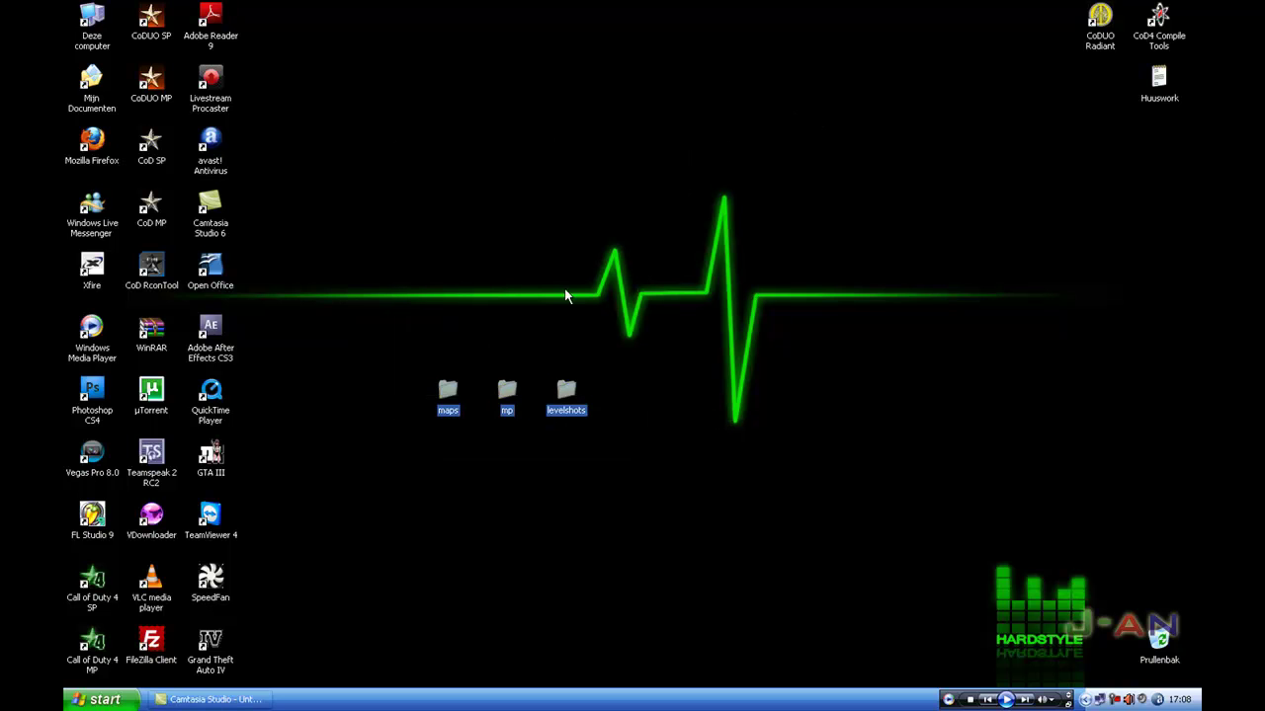
right_click(451, 393)
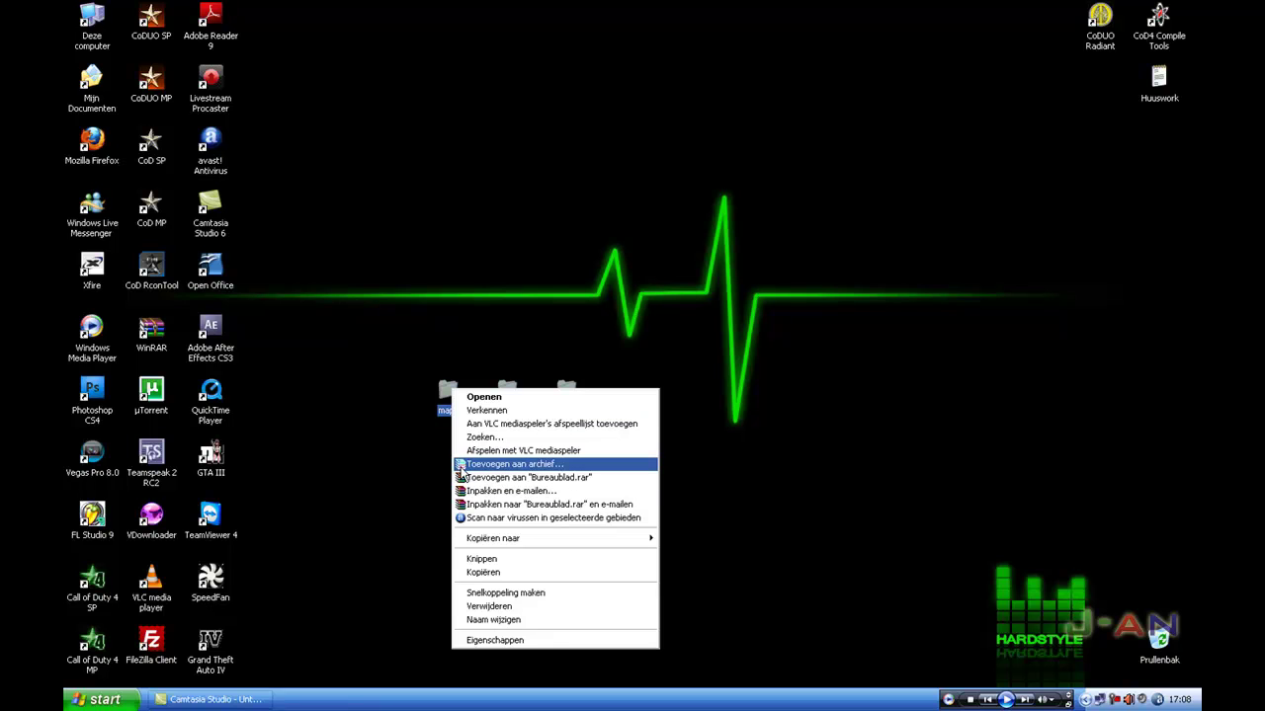
left_click(470, 468)
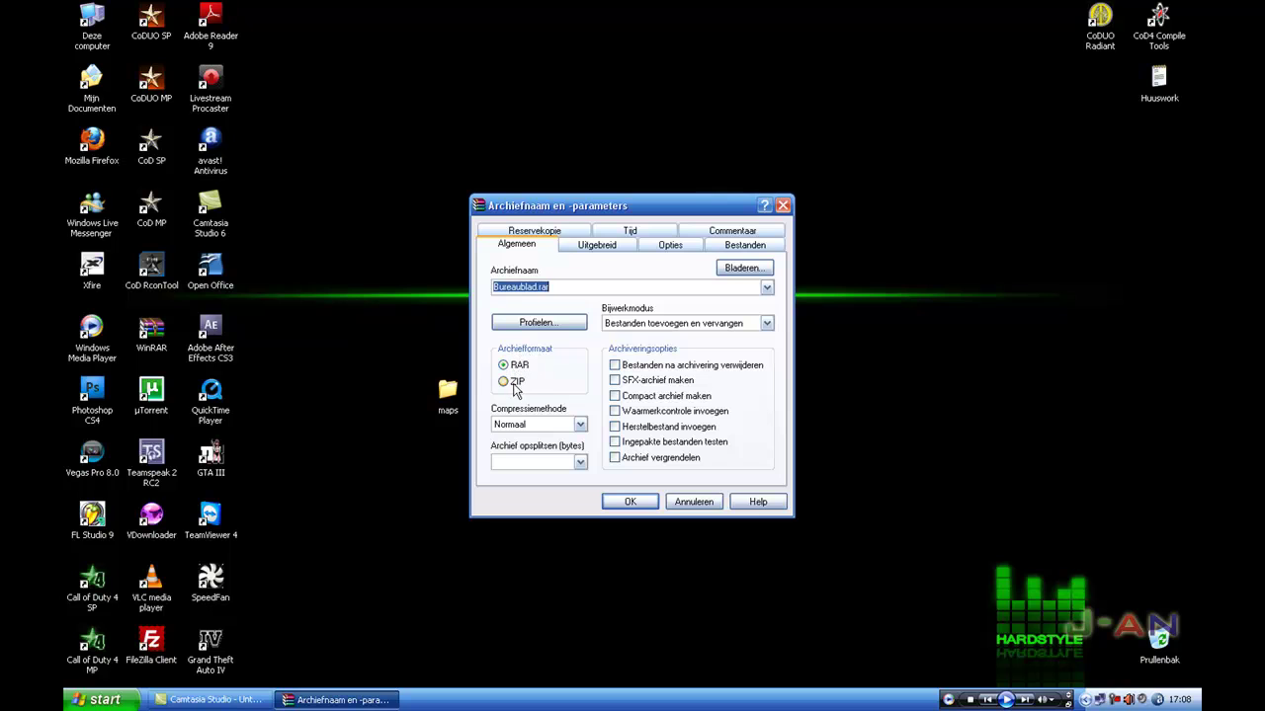
left_click(503, 381)
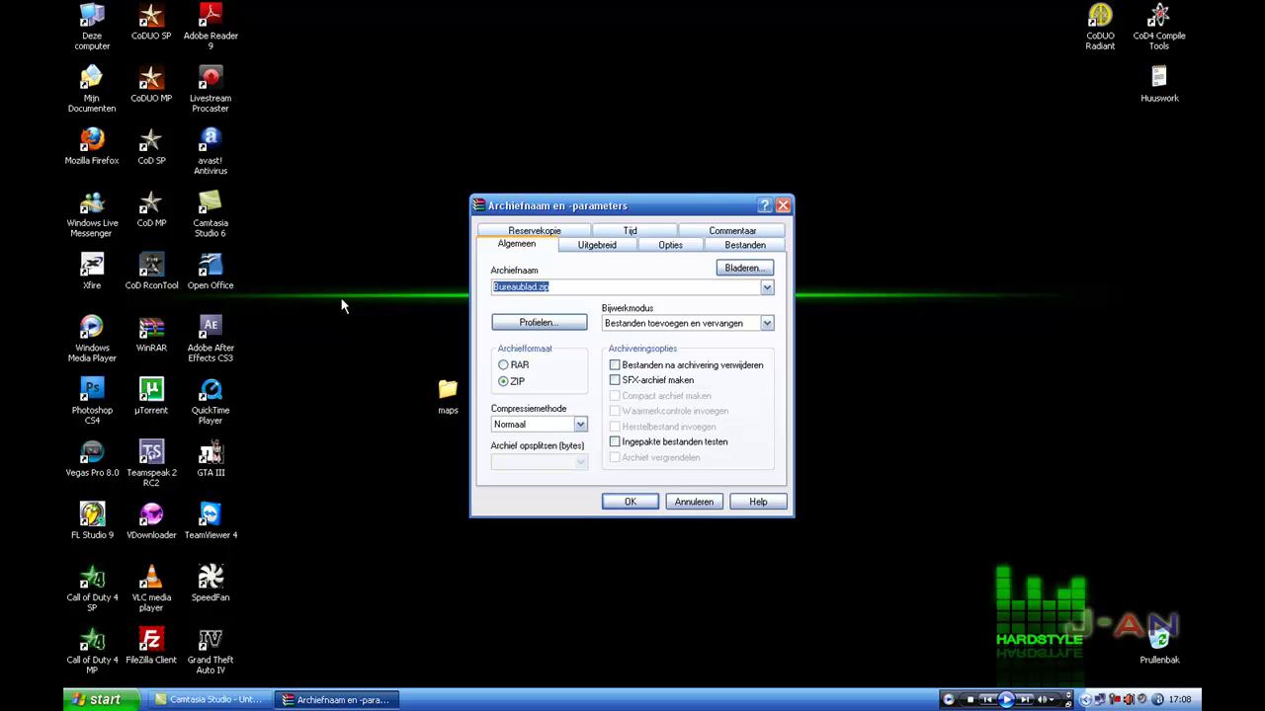
type("B")
type("3")
left_click(633, 502)
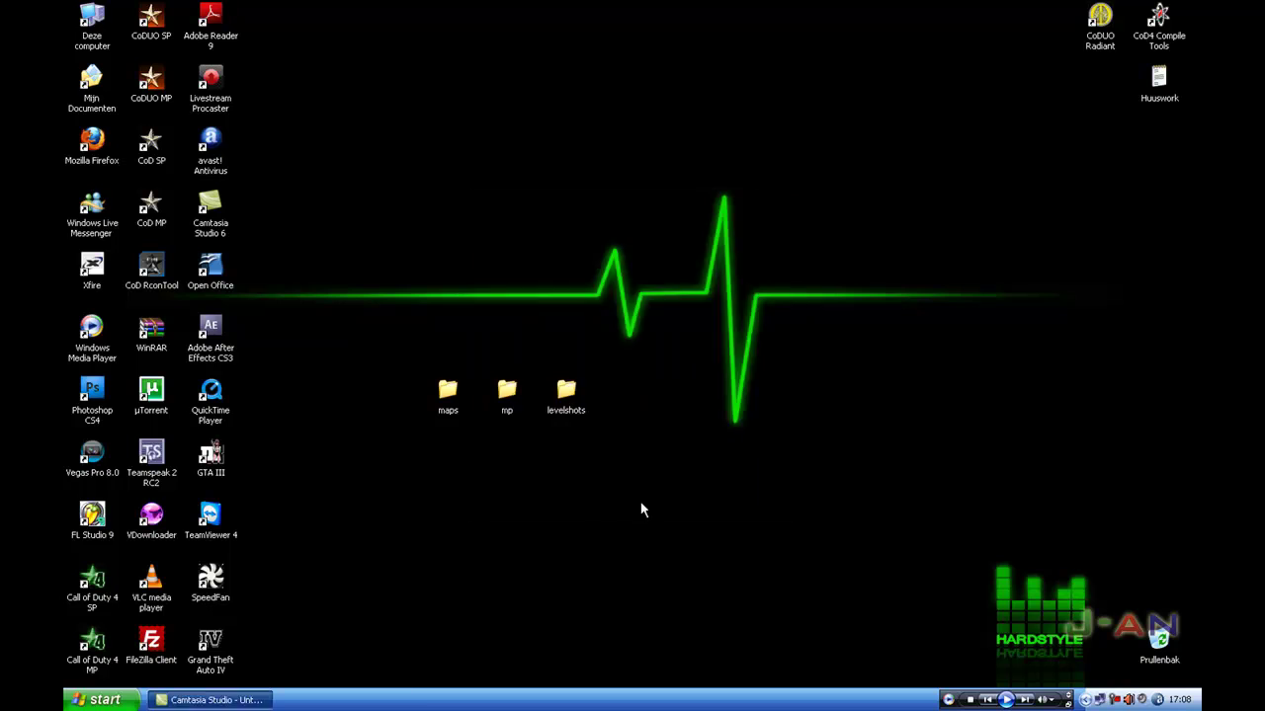
Move the bunker archive to the middle of the desktop, then delete the maps, mp and levelshots folders and empty the recycle bin
left_click_drag(279, 24, 627, 275)
left_click_drag(682, 370, 413, 456)
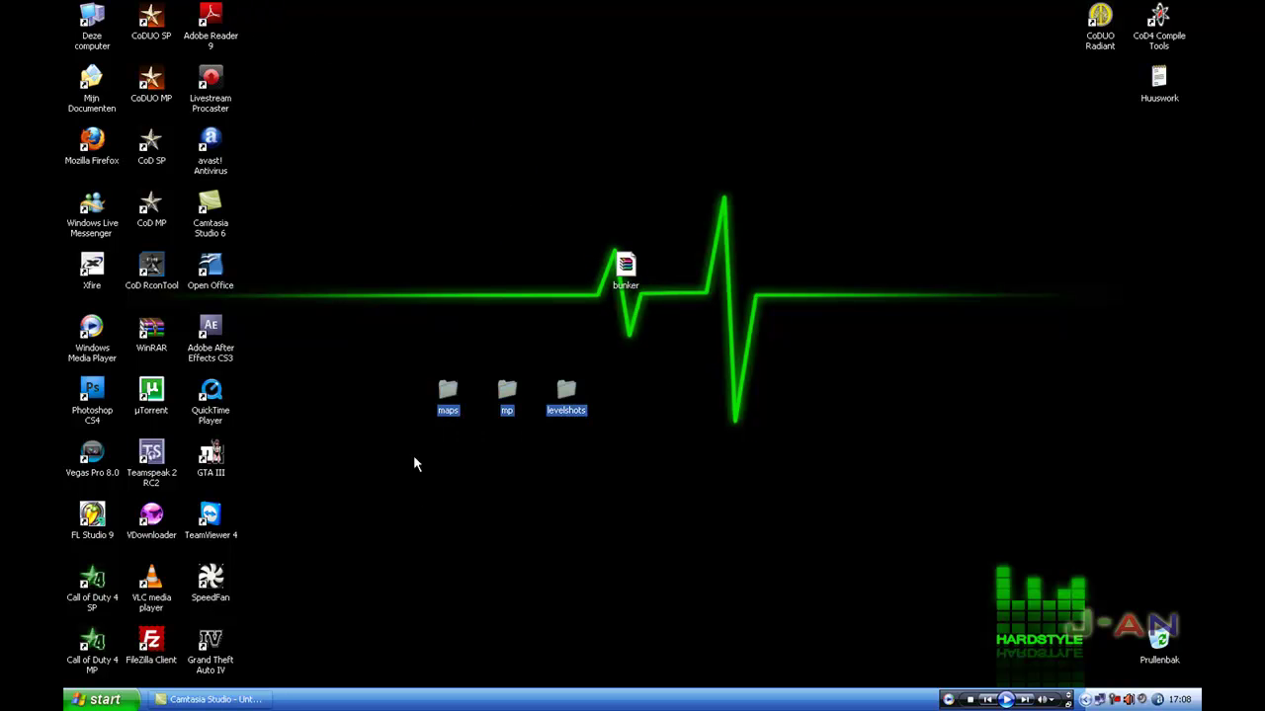
left_click_drag(450, 393, 1146, 644)
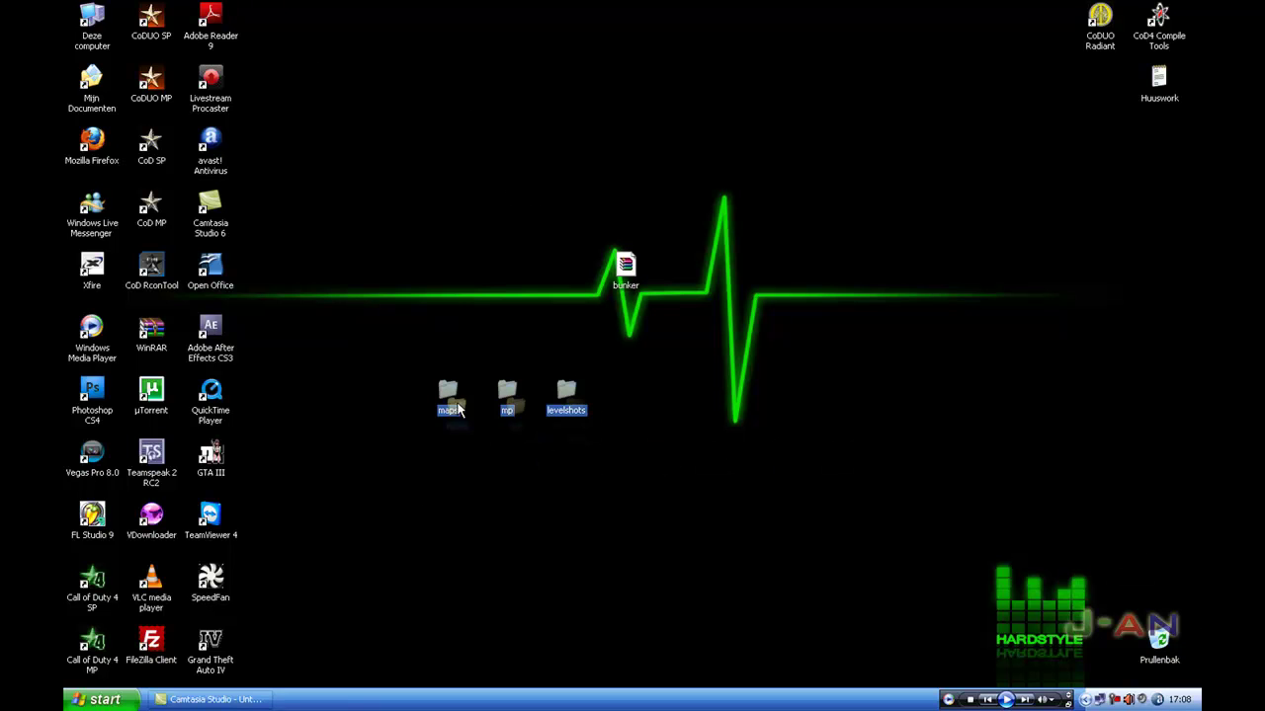
right_click(1158, 629)
left_click(1104, 585)
left_click(688, 384)
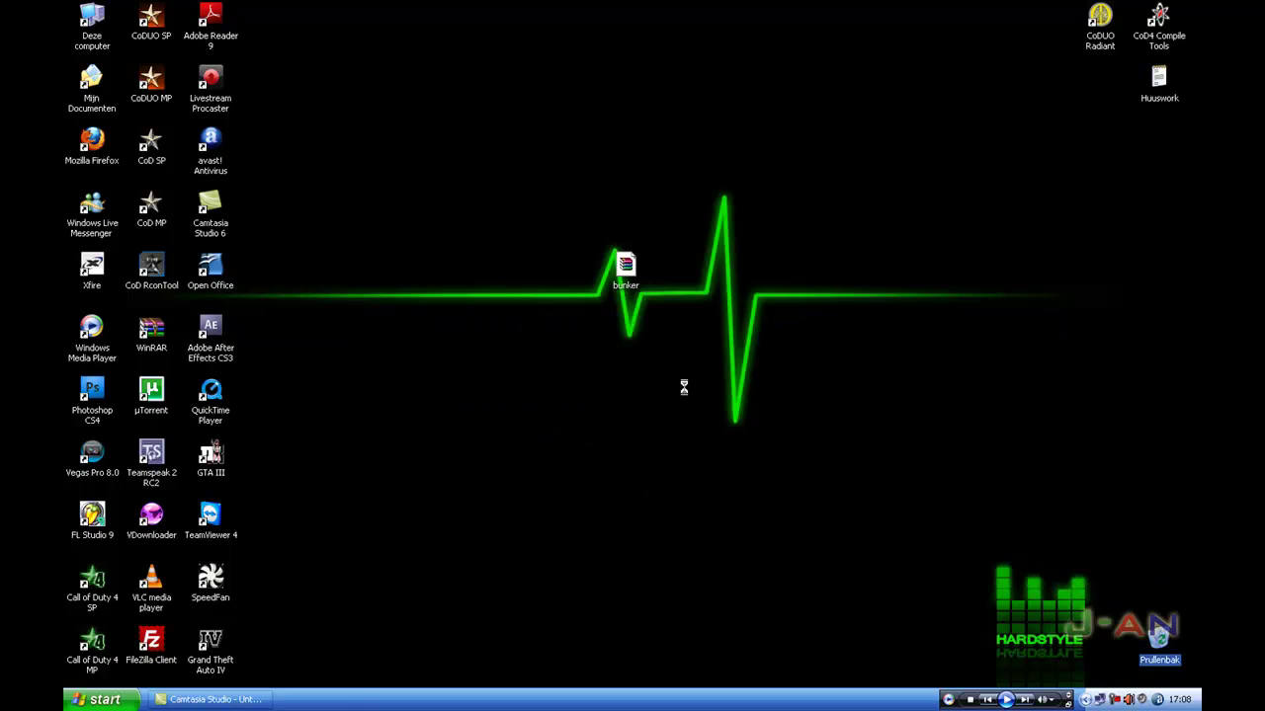
Reposition the bunker archive, open it to check its top-level folders, dismiss the licence reminder and close the archive
mouse_move(712, 352)
left_mouse_down()
mouse_move(617, 259)
mouse_move(510, 394)
left_mouse_up()
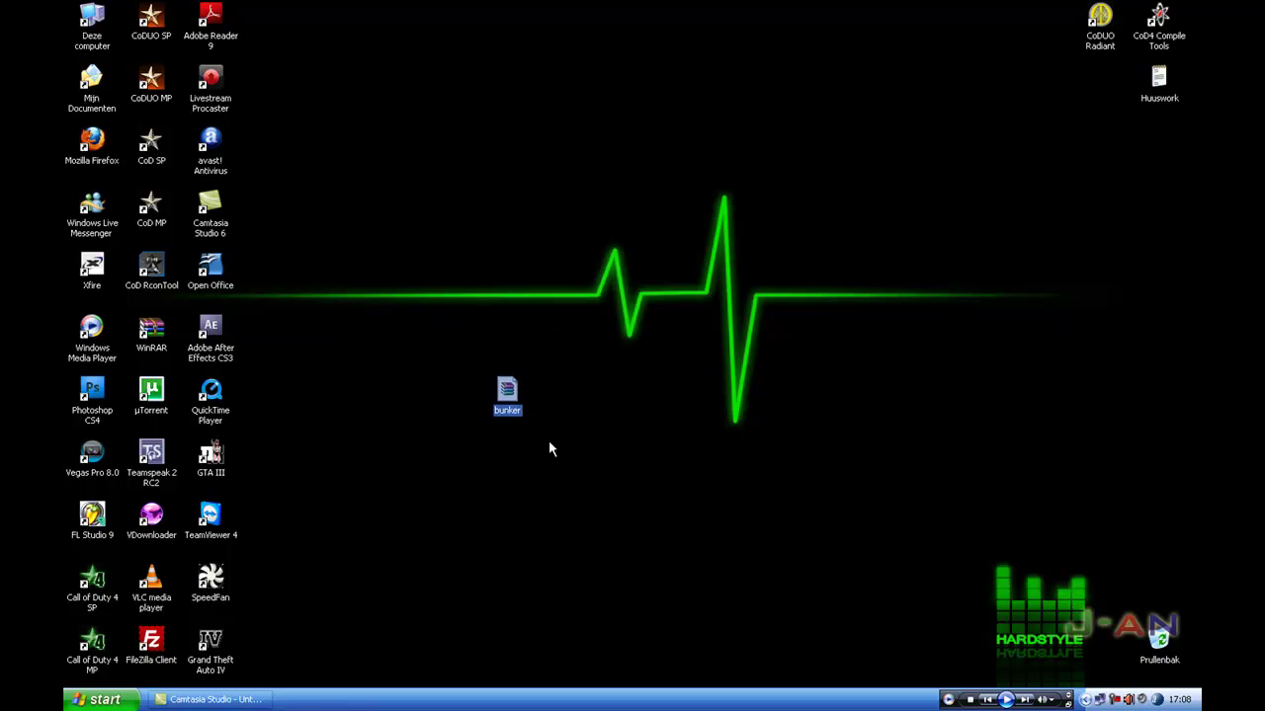
left_click(548, 440)
double_click(508, 391)
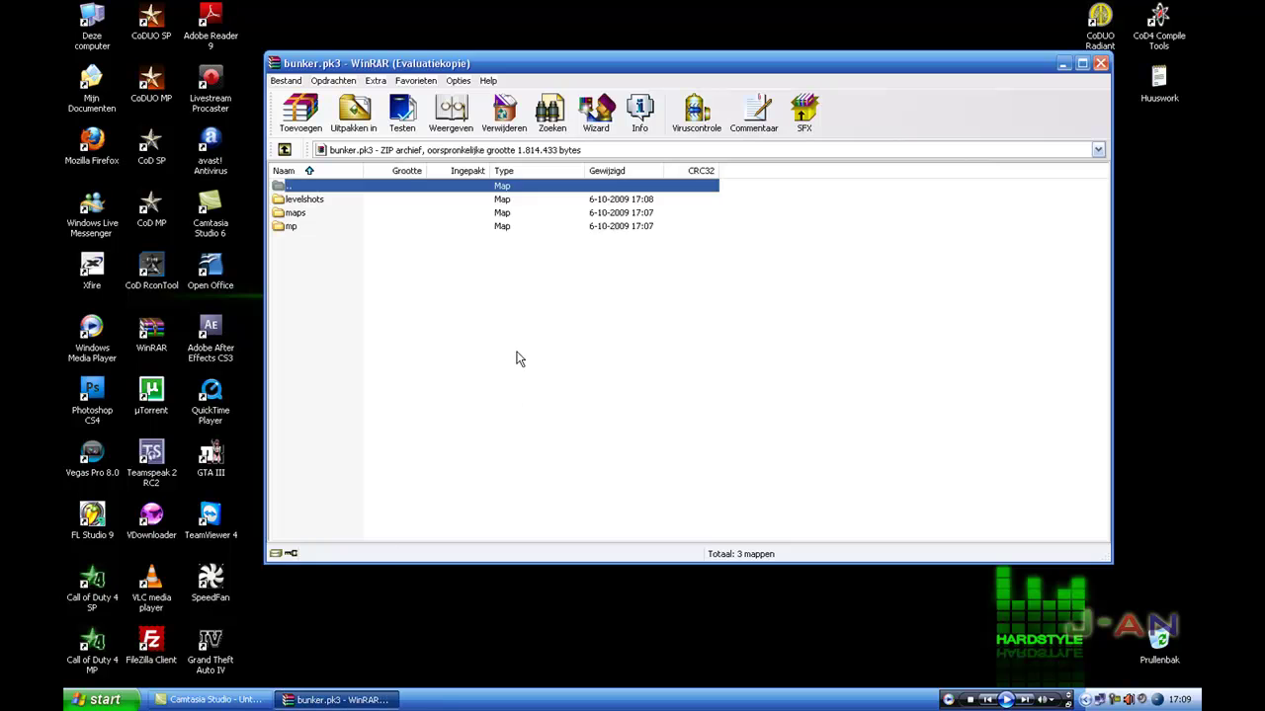
left_click_drag(519, 358, 287, 198)
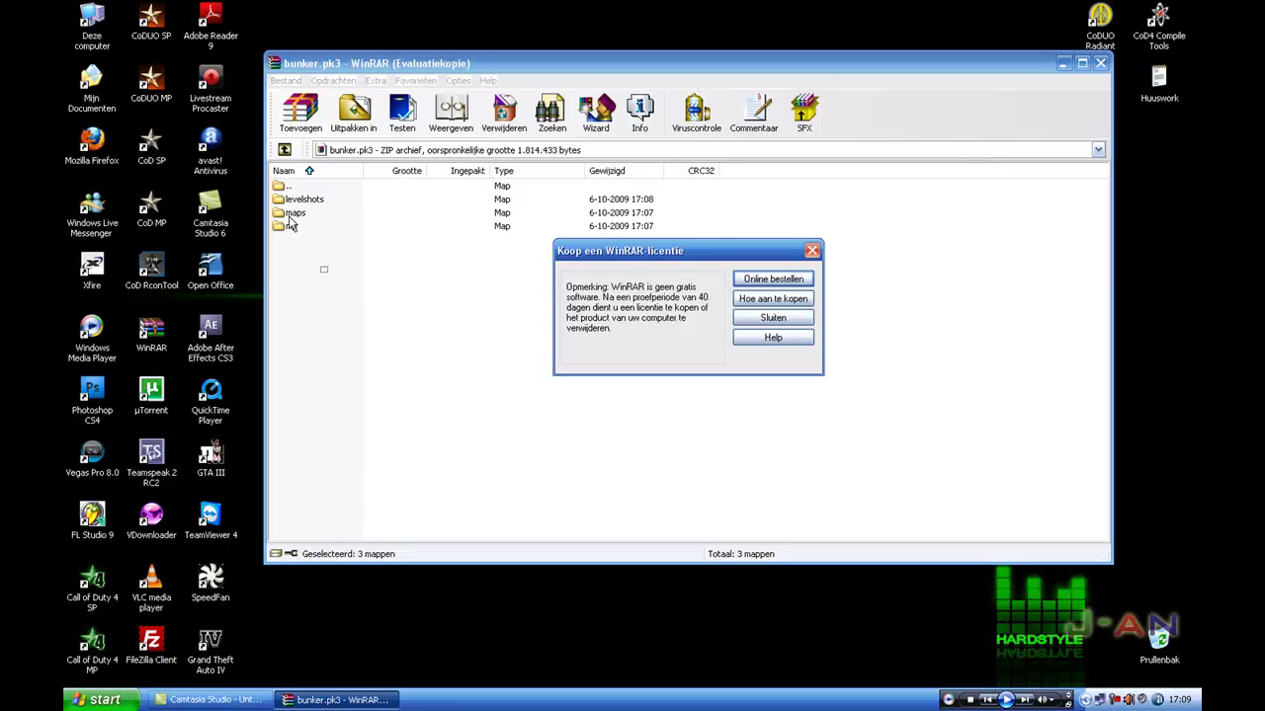
left_click(772, 317)
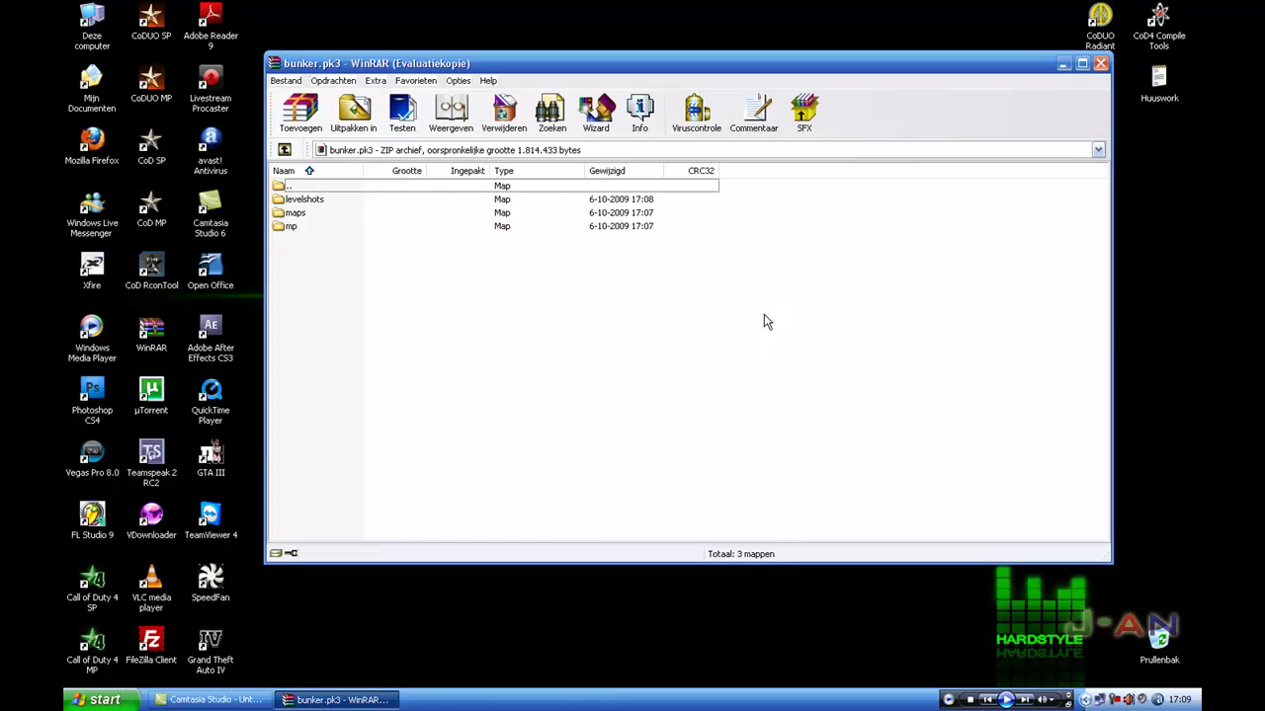
left_click(1101, 62)
Move the bunker archive to the desktop's upper edge, extract its levelshots, maps and mp folders onto the desktop, and close it
left_click_drag(510, 407, 326, 35)
double_click(326, 35)
left_click_drag(550, 267, 362, 196)
left_click(777, 318)
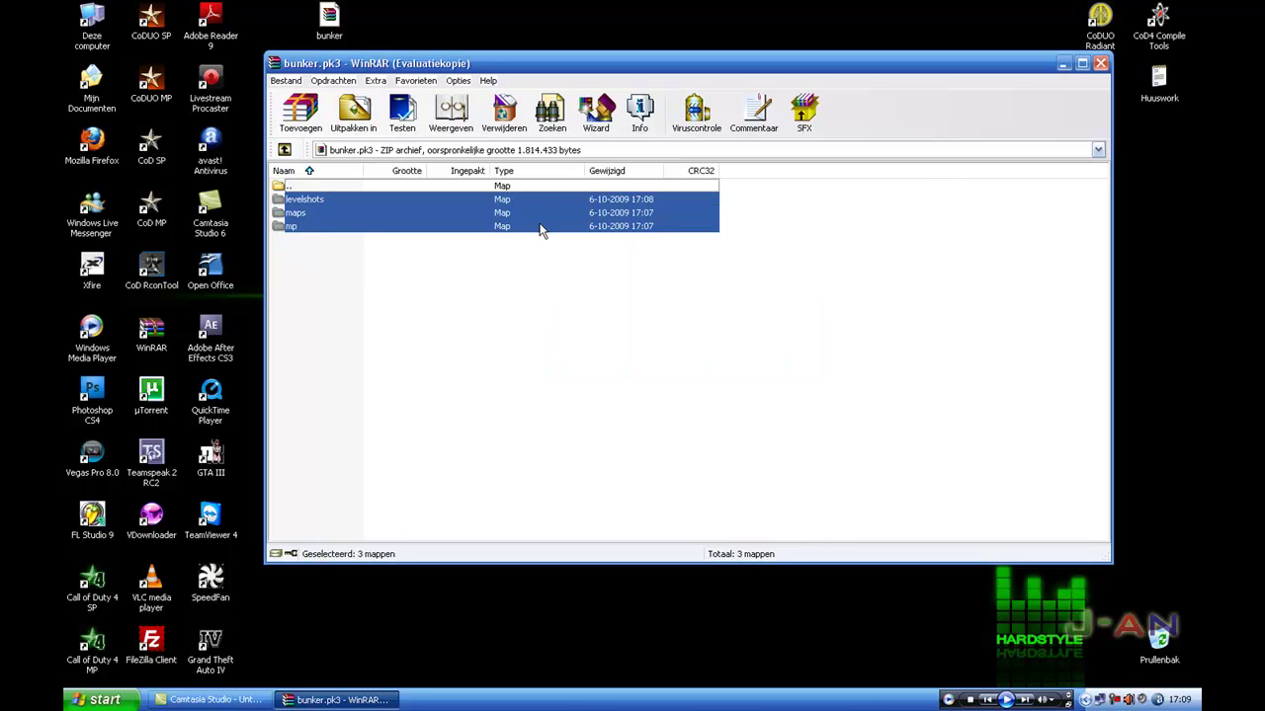
left_click_drag(541, 230, 708, 629)
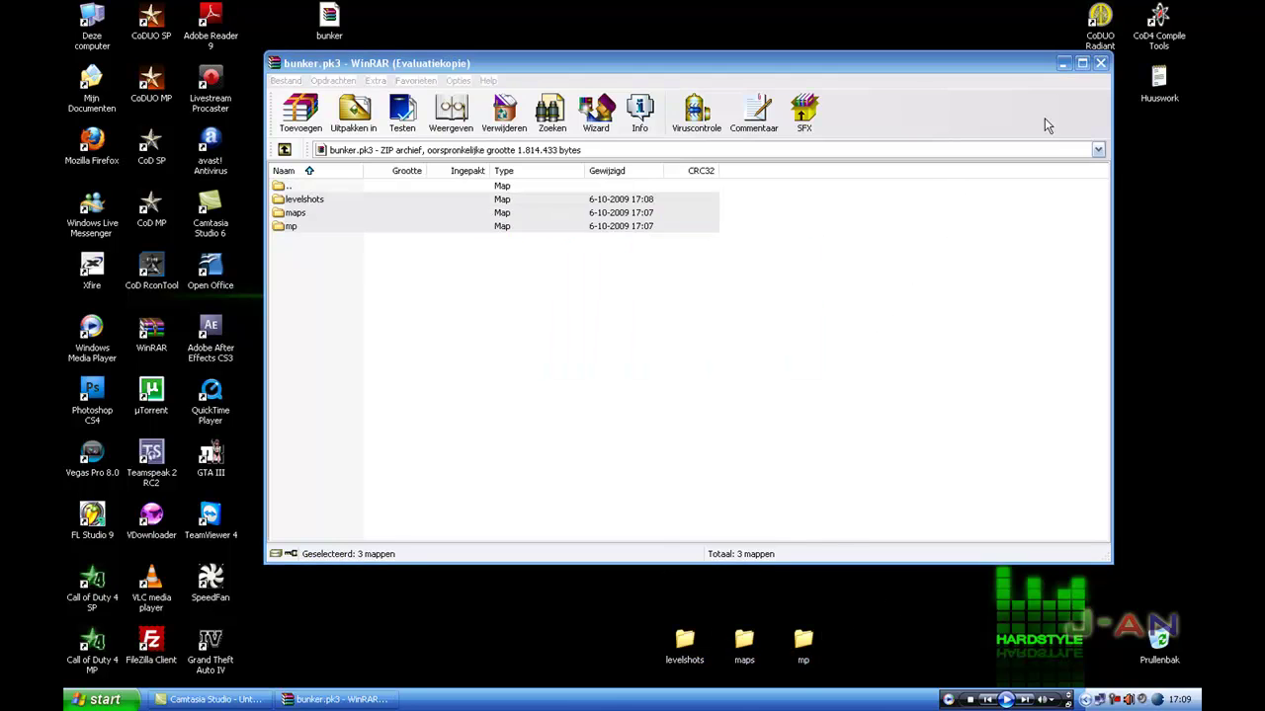
left_click(1099, 62)
Move the extracted levelshots, maps and mp folders together up to the middle of the desktop
left_click_drag(861, 425, 633, 679)
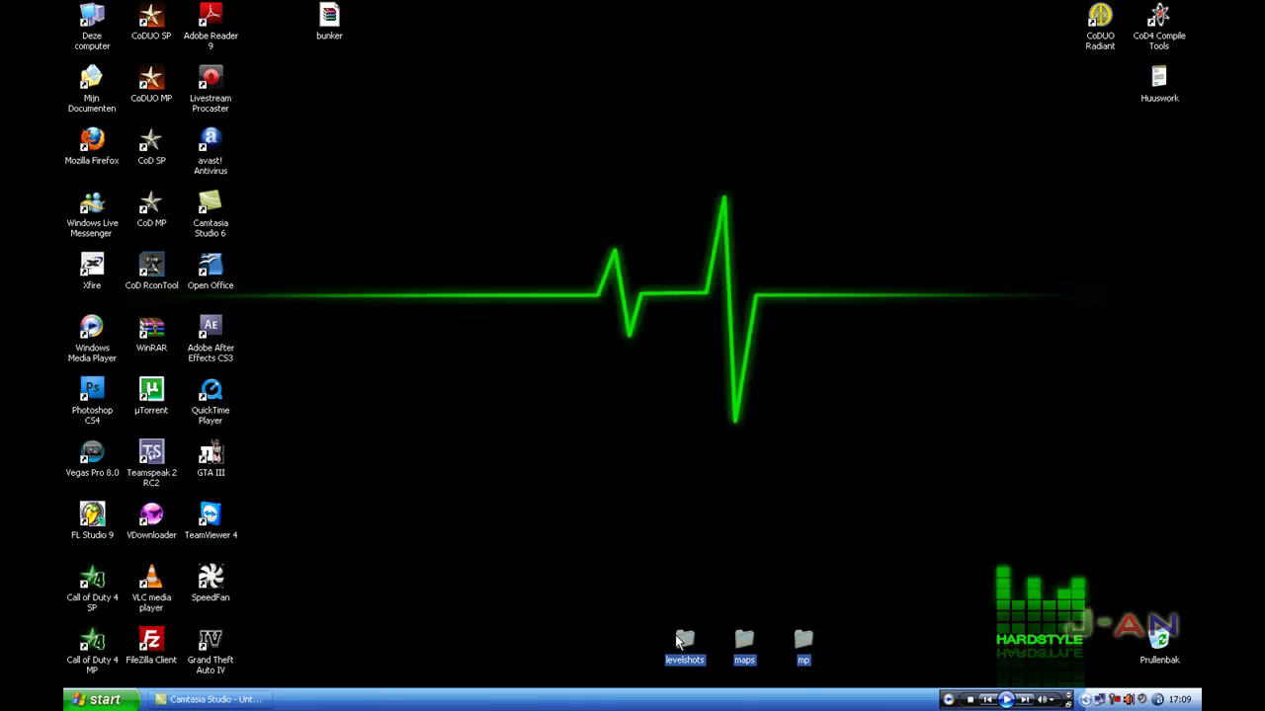
left_click_drag(679, 642, 442, 328)
left_click_drag(663, 445, 608, 420)
left_click(607, 420)
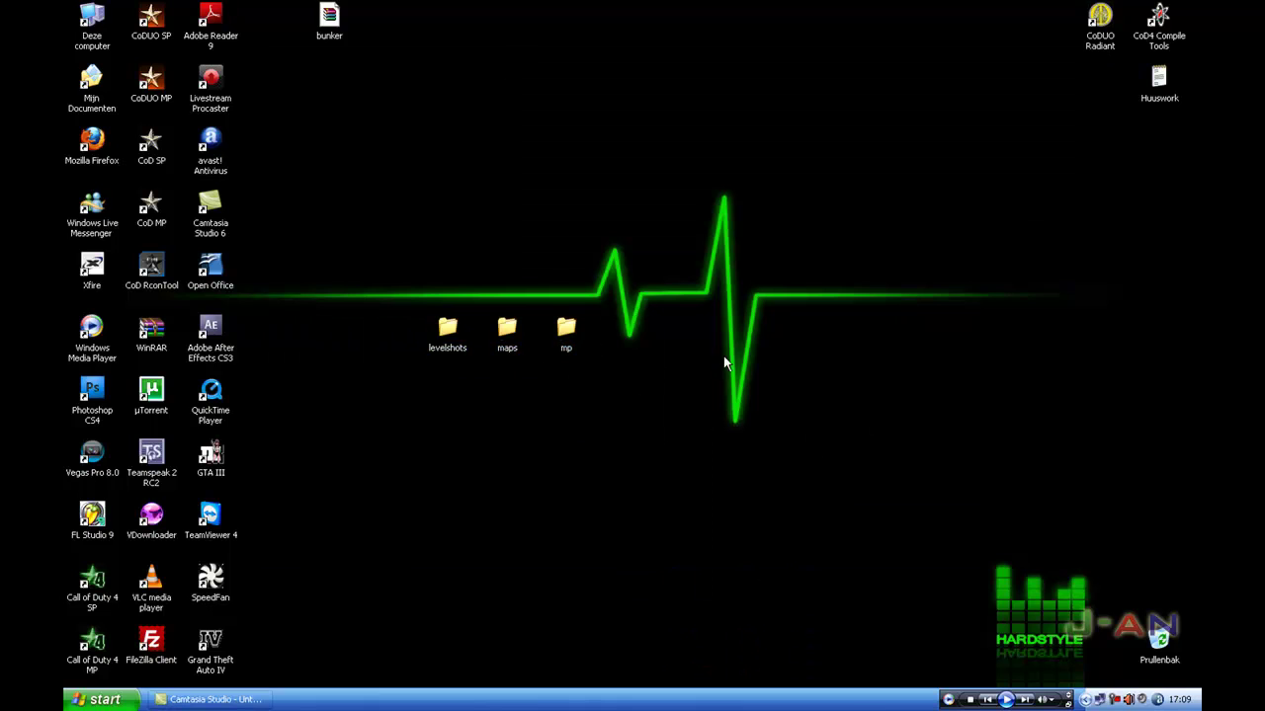
Create a desktop folder named bunker and move the levelshots, maps and mp folders into it
right_click(724, 364)
mouse_move(843, 468)
left_click(907, 469)
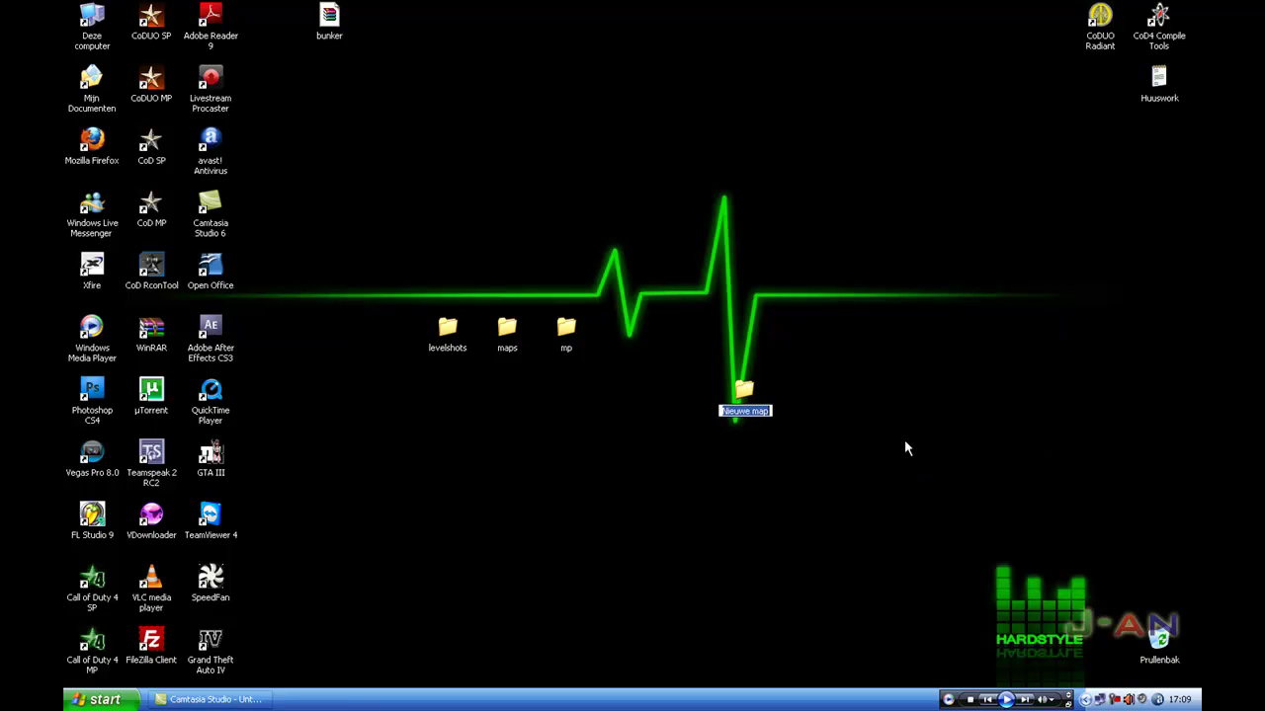
type("bunker")
key("Return")
left_click_drag(613, 400, 737, 388)
Archive the whole bunker folder in ZIP format under the name bunker.pk3
right_click(737, 387)
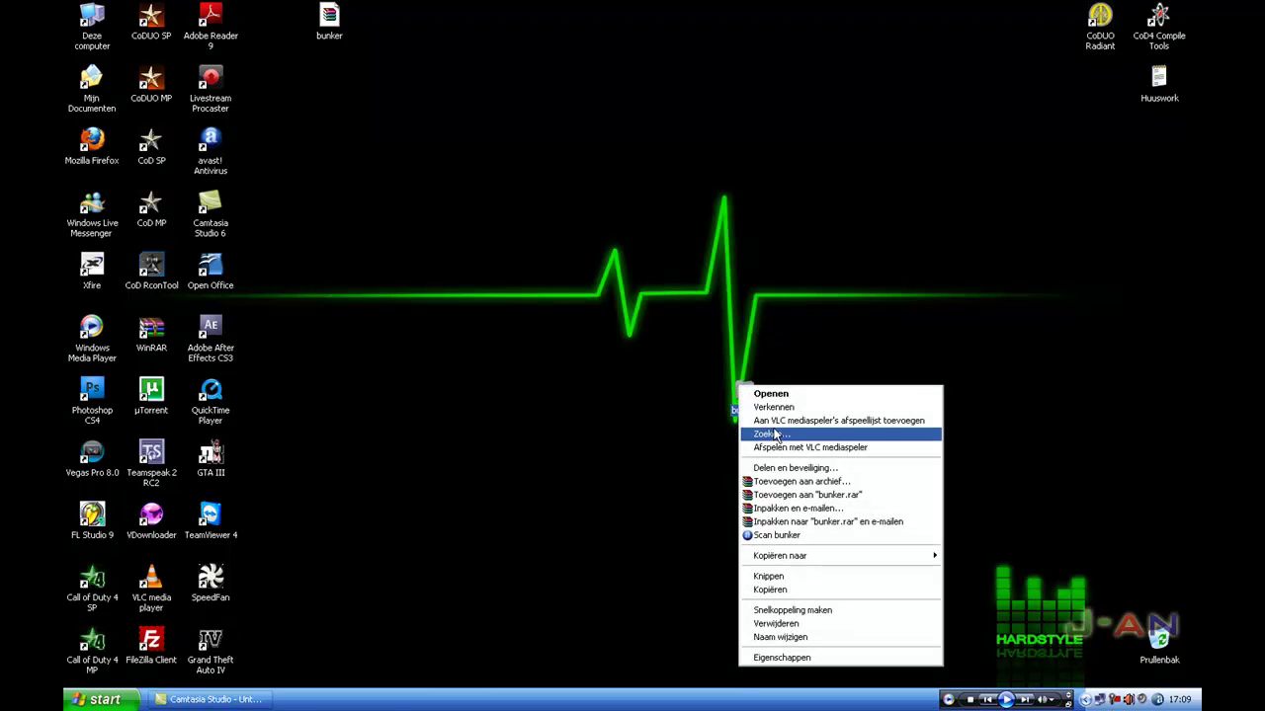
left_click(780, 482)
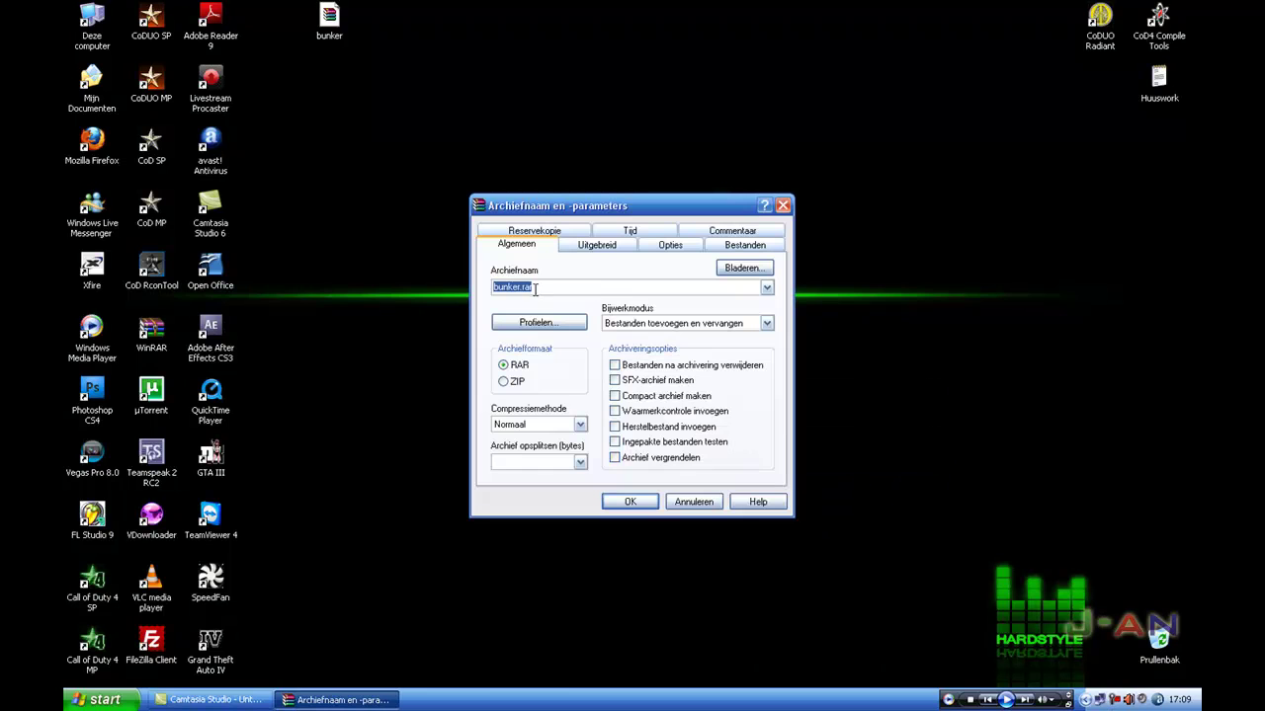
left_click(515, 383)
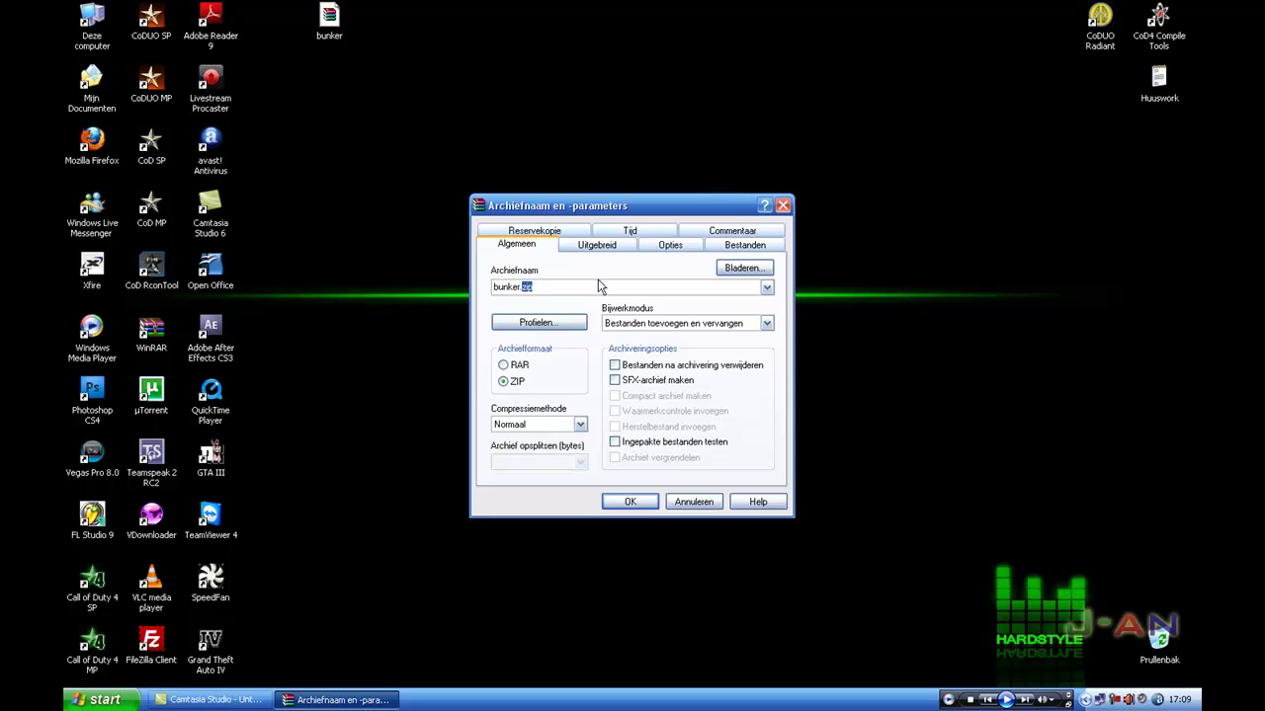
key("Return")
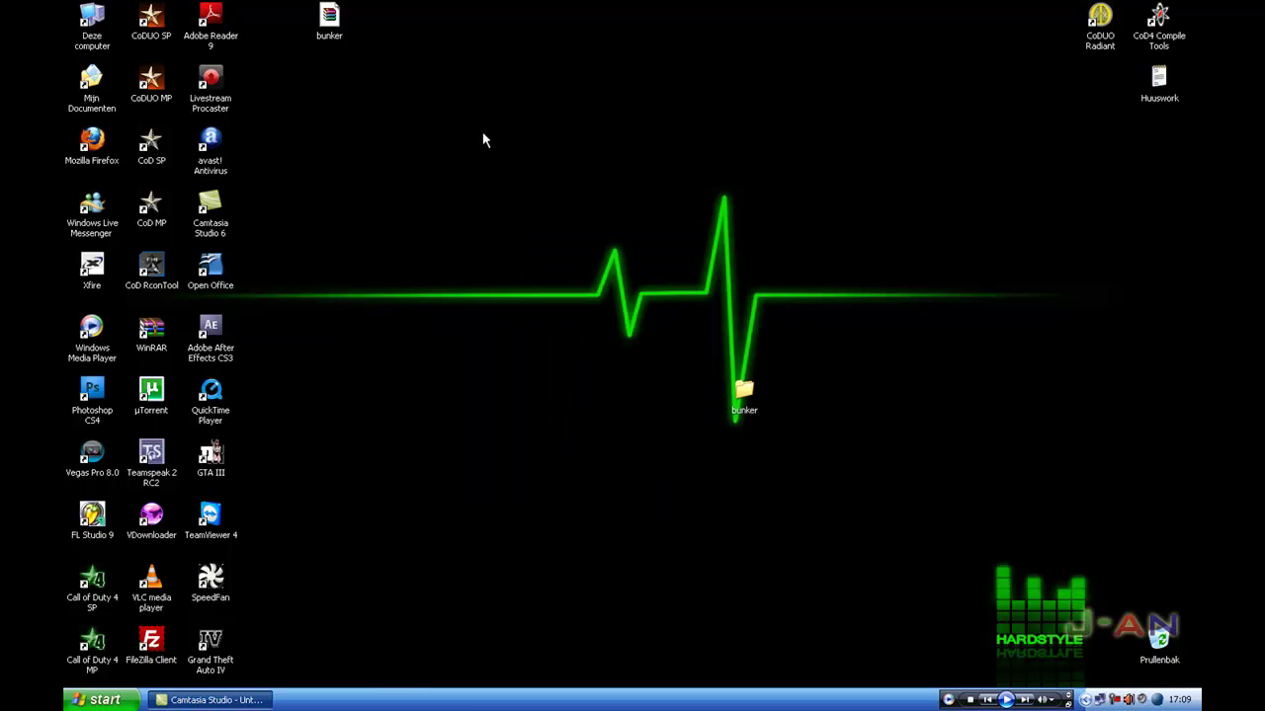
Open bunker.pk3, examine the folders inside its nested bunker folder, and close the archive
double_click(331, 20)
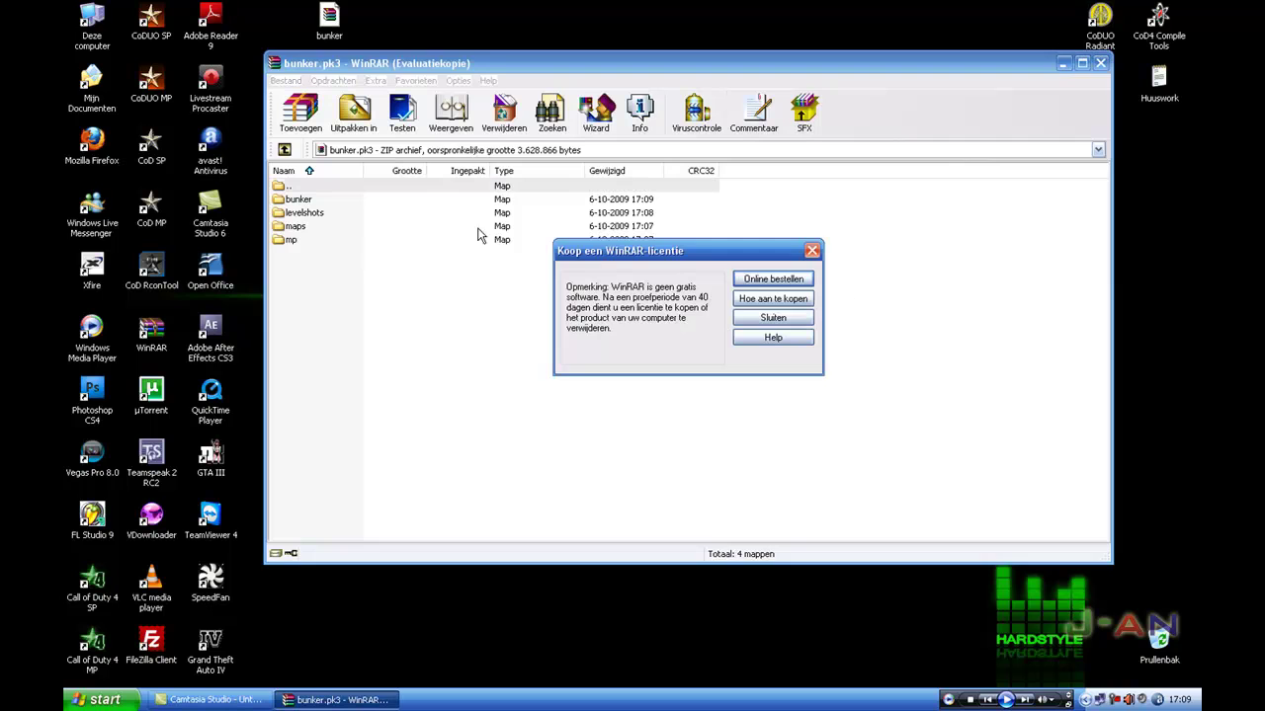
left_click(775, 318)
left_click(1099, 63)
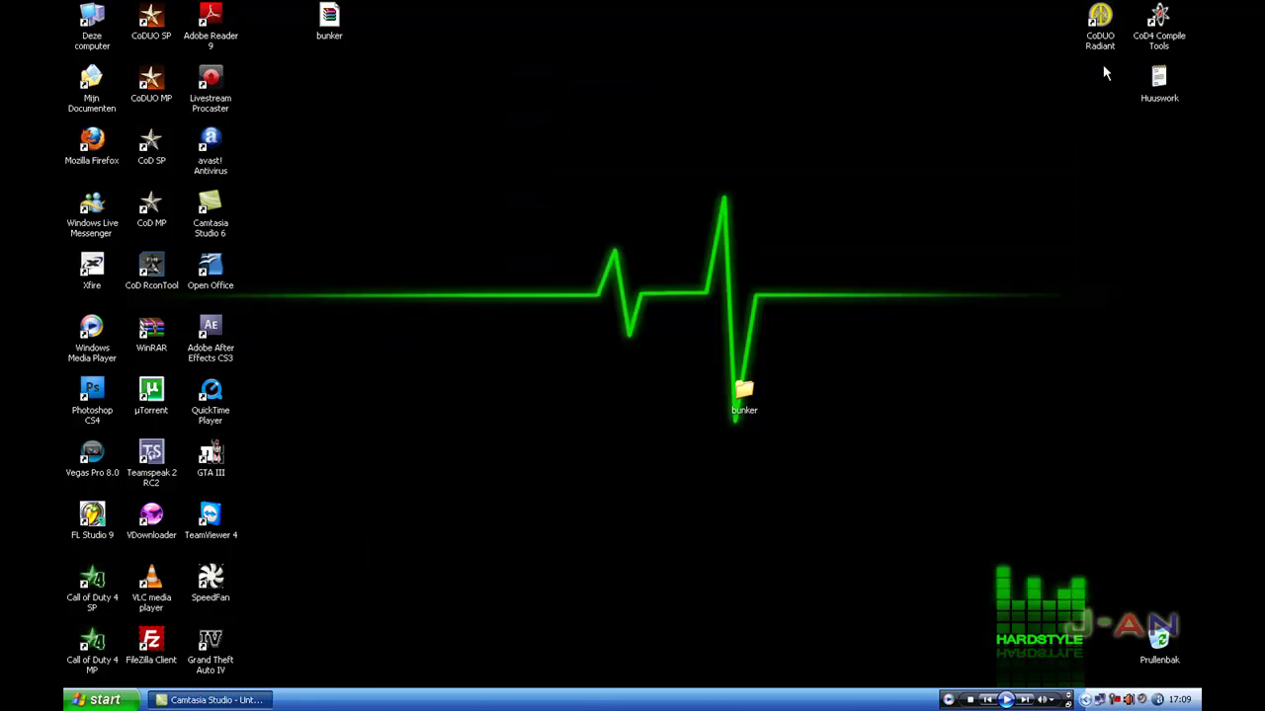
double_click(329, 16)
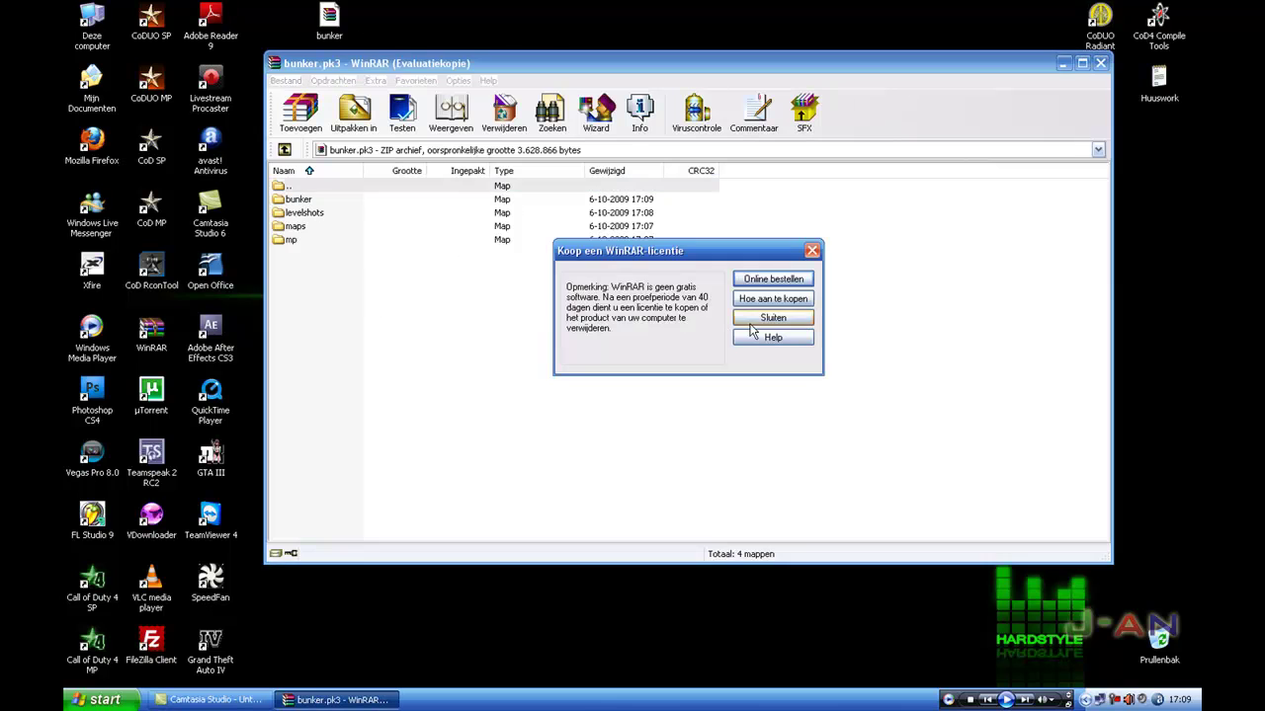
left_click(775, 318)
left_click_drag(330, 296, 302, 208)
double_click(294, 201)
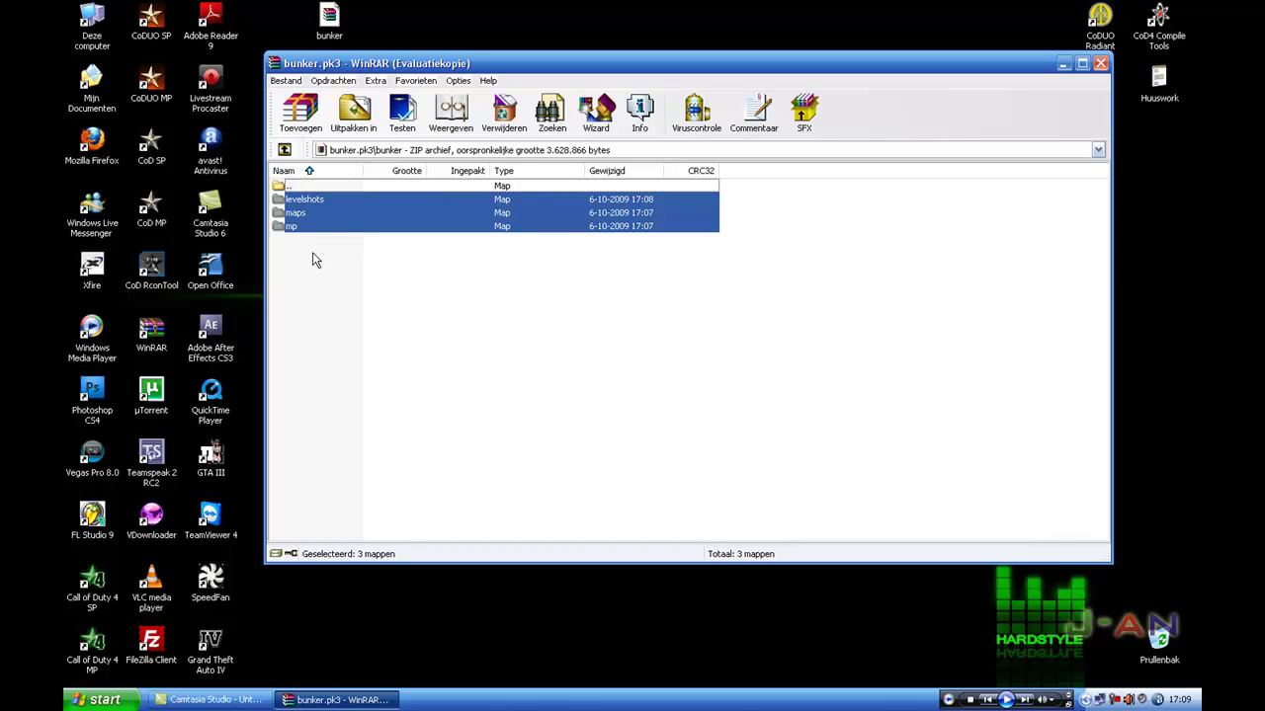
left_click_drag(312, 252, 300, 208)
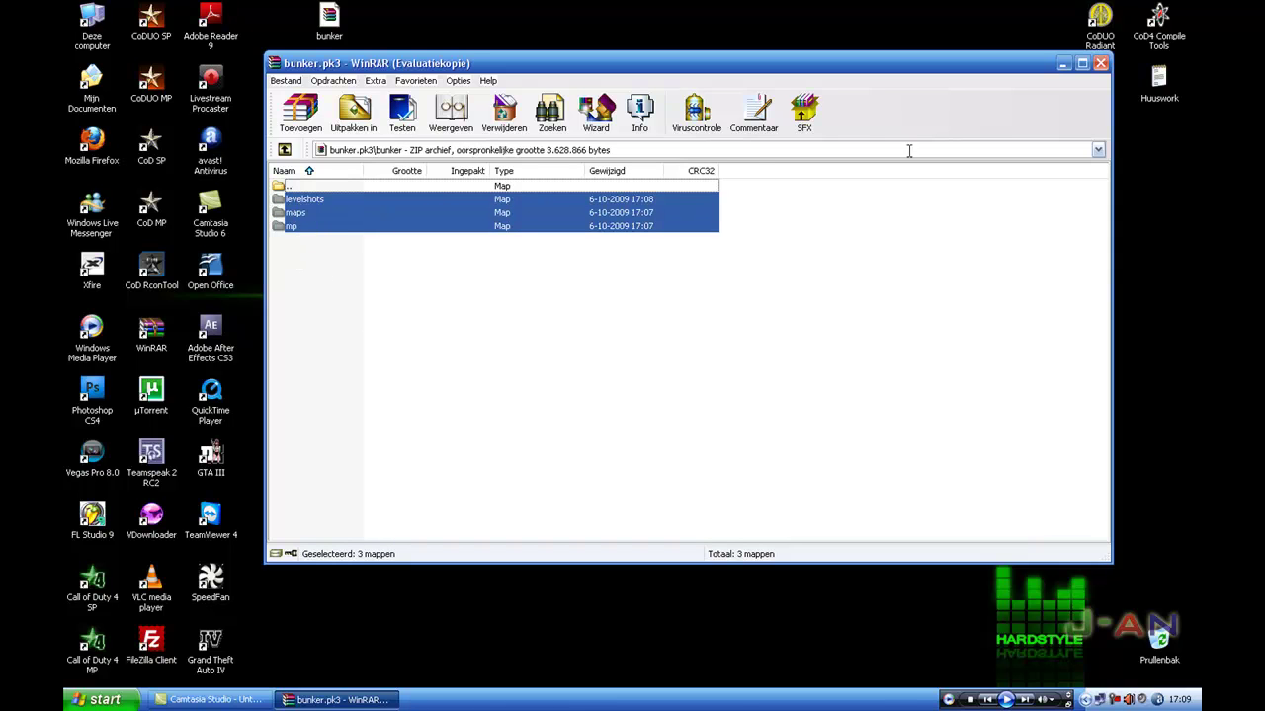
left_click(1100, 65)
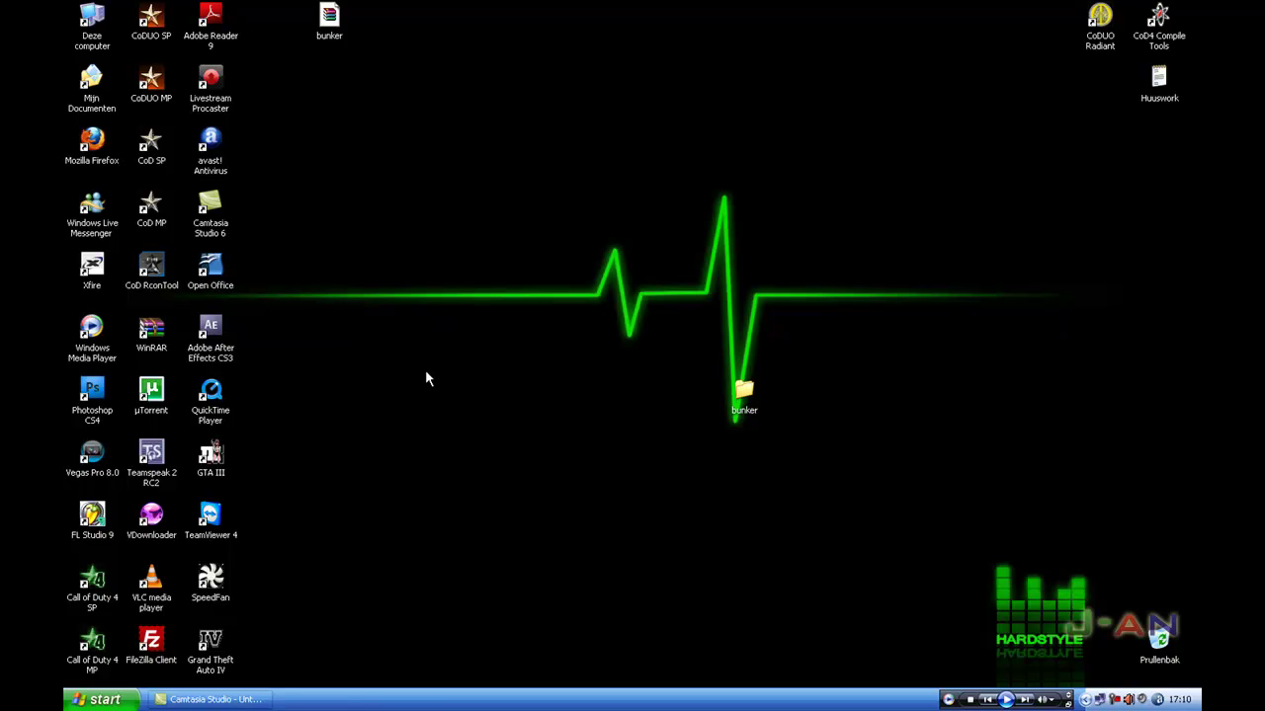
Delete the bunker archive and the bunker folder from the desktop and empty the recycle bin
left_click_drag(326, 29, 798, 405)
left_click_drag(841, 485, 1158, 637)
right_click(1158, 637)
left_click(1127, 593)
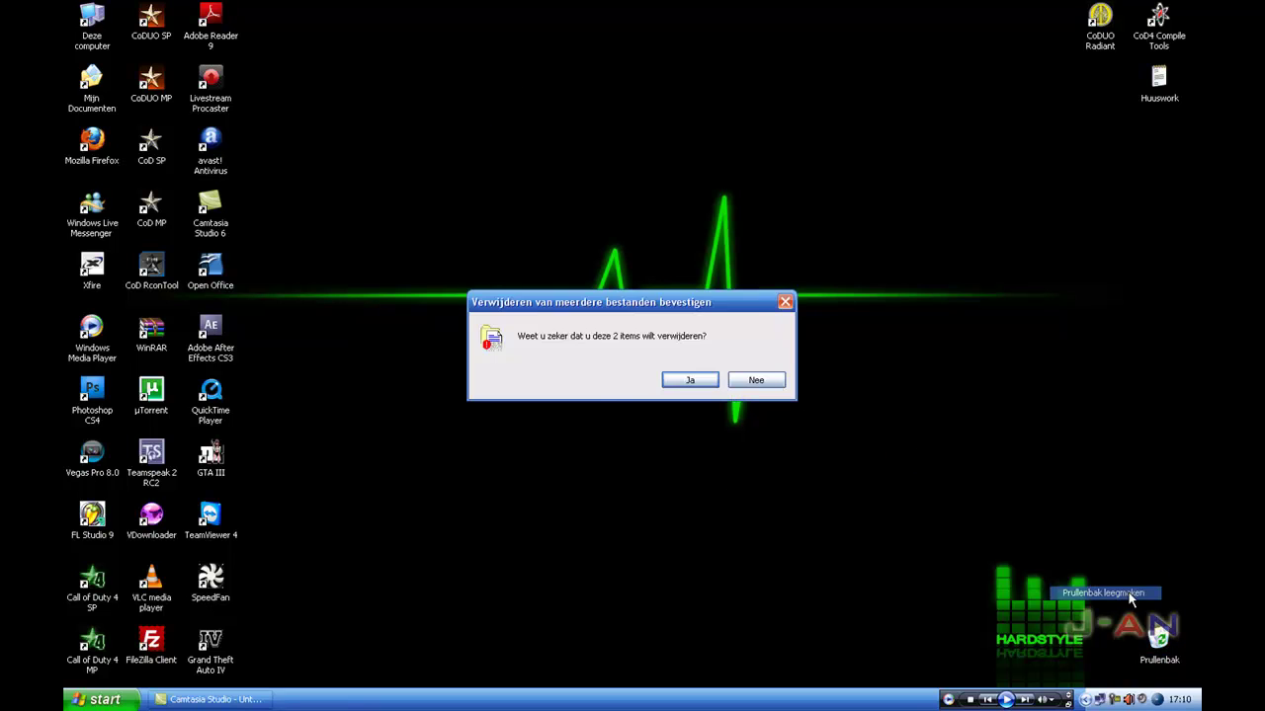
left_click(679, 385)
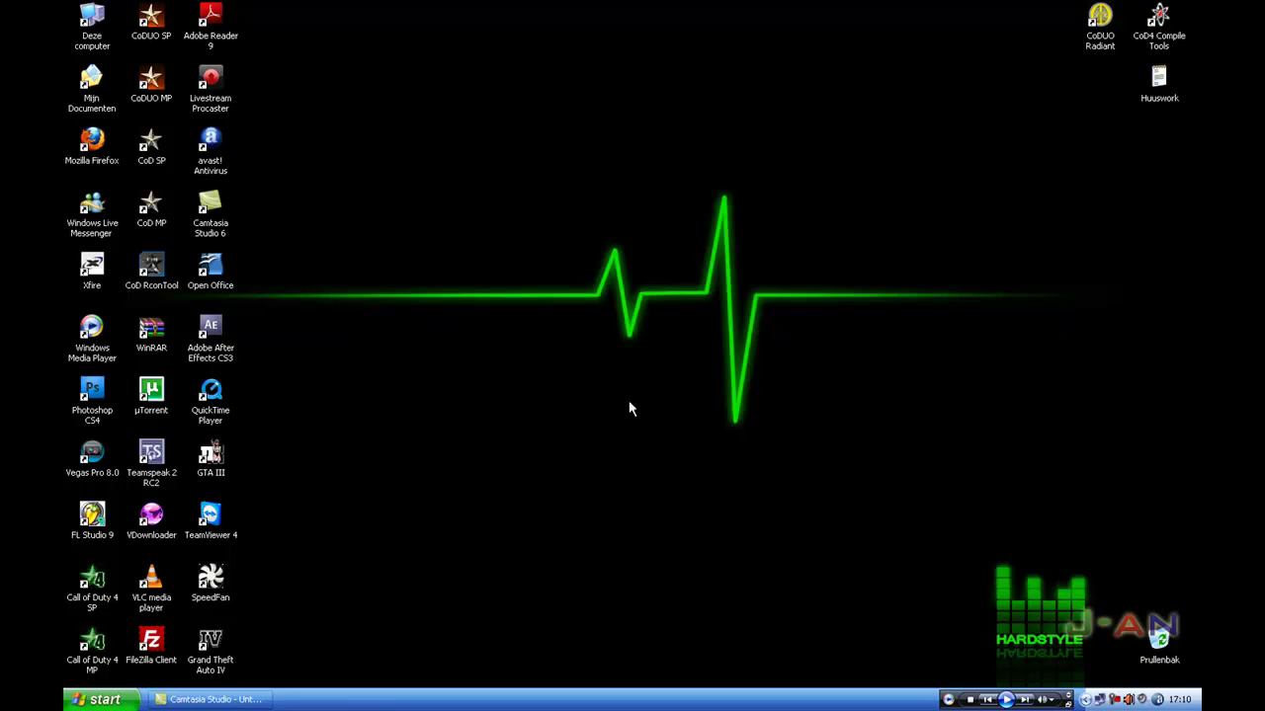
left_click_drag(1098, 541, 889, 703)
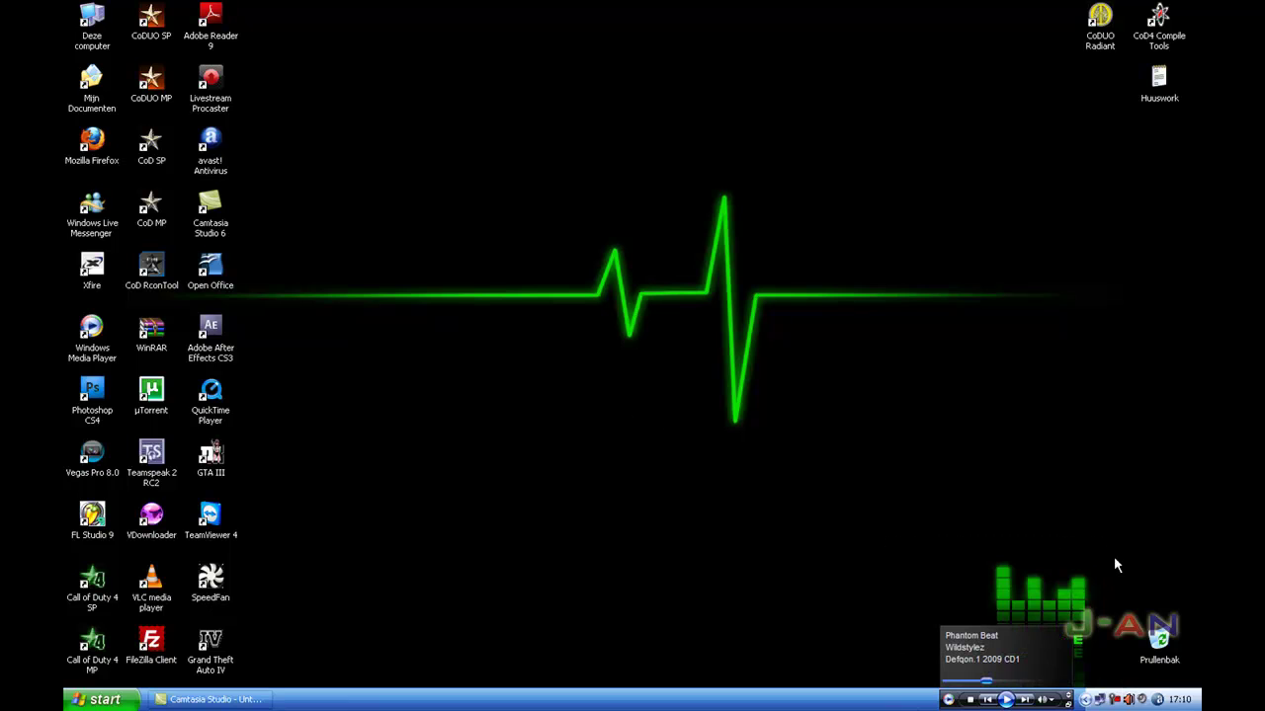
left_click_drag(1117, 551, 886, 704)
left_click_drag(923, 517, 749, 638)
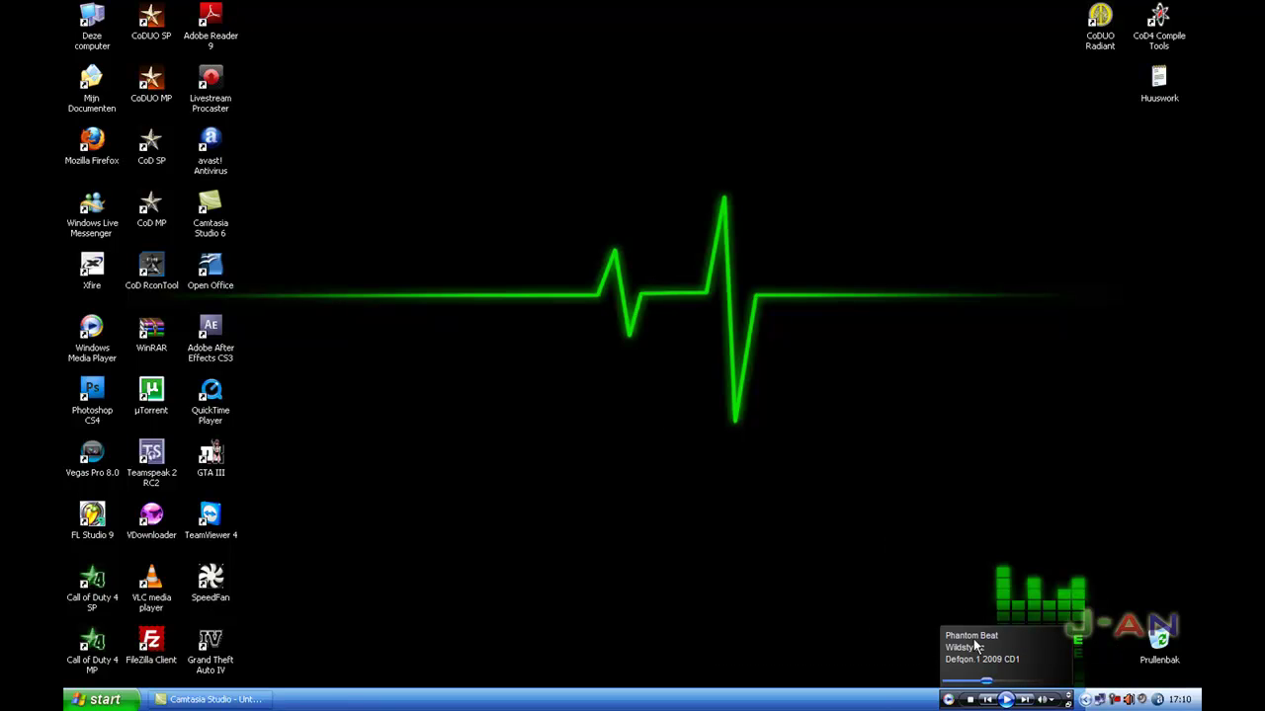